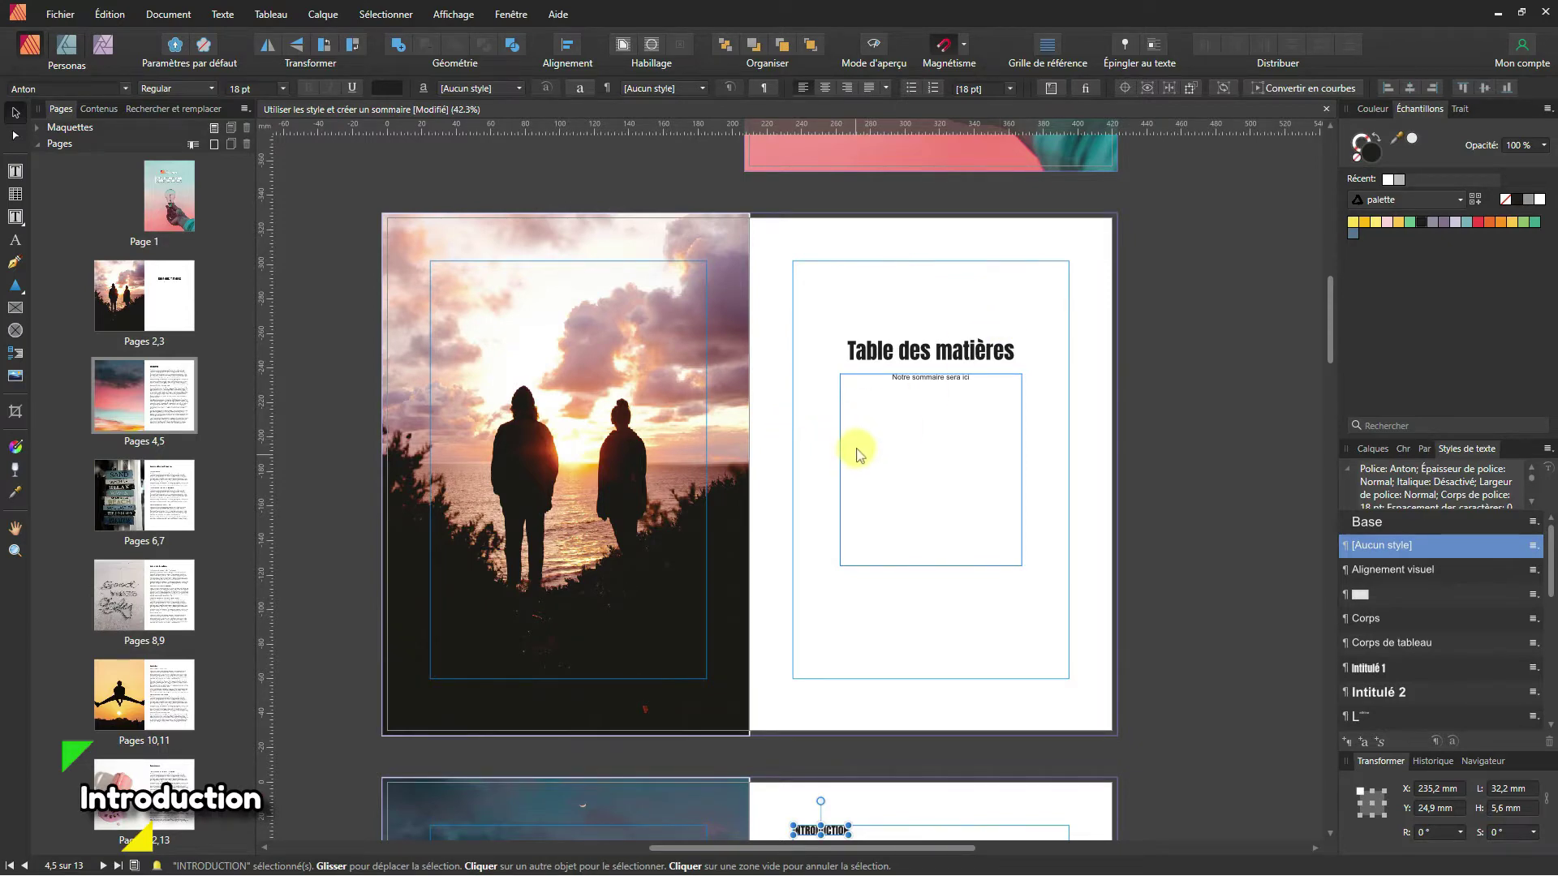
Step: Look through the whole document, from the cover and the table of contents page to the closing Remerciements spread
scroll(892, 448, "up", 6)
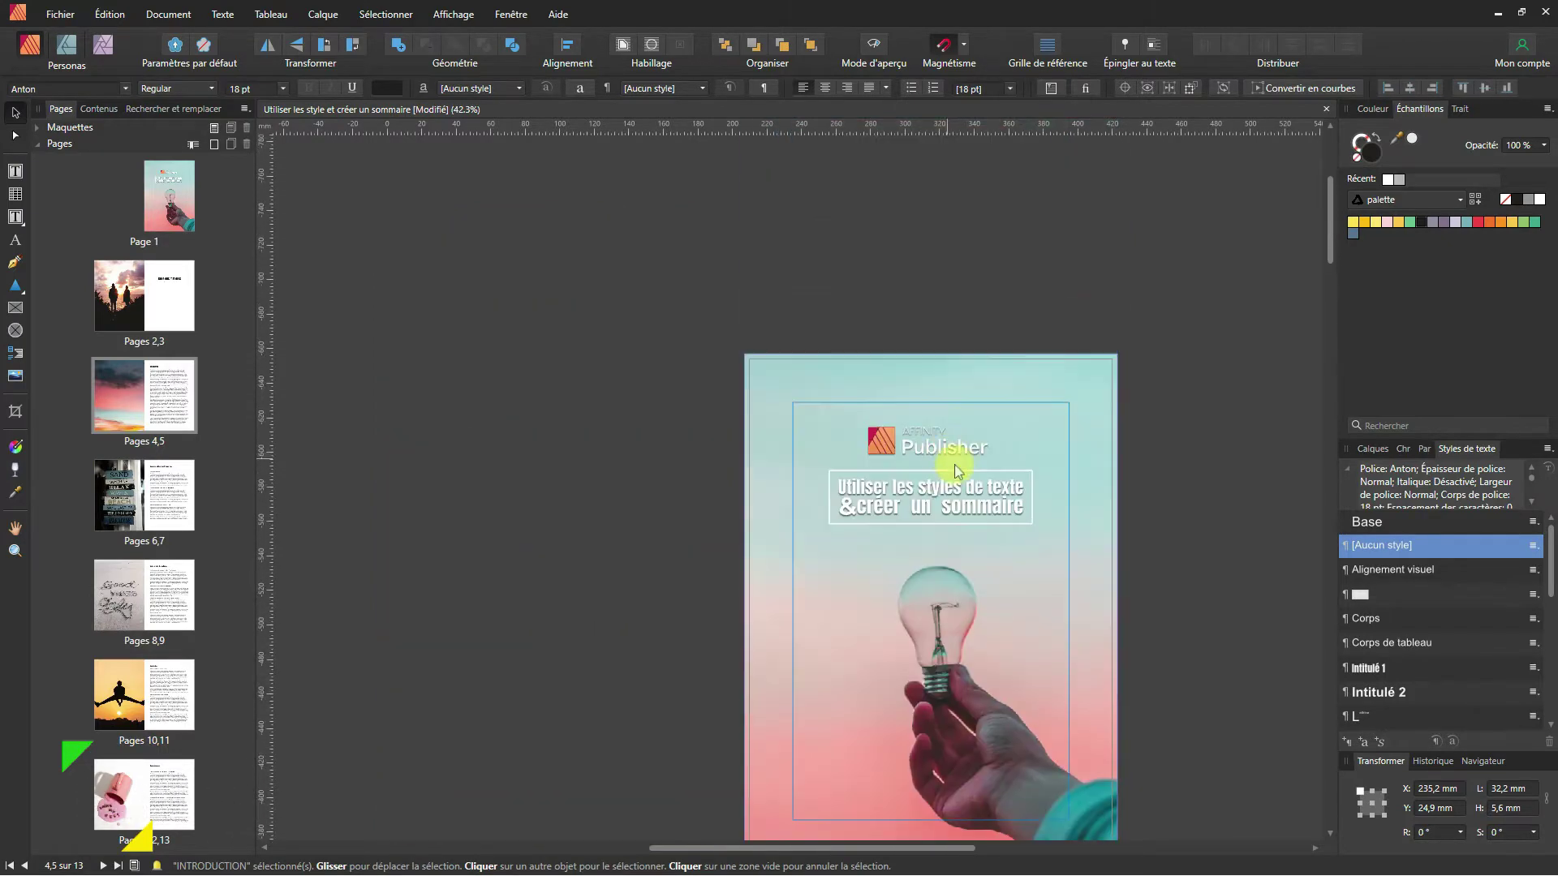
scroll(952, 463, "down", 7)
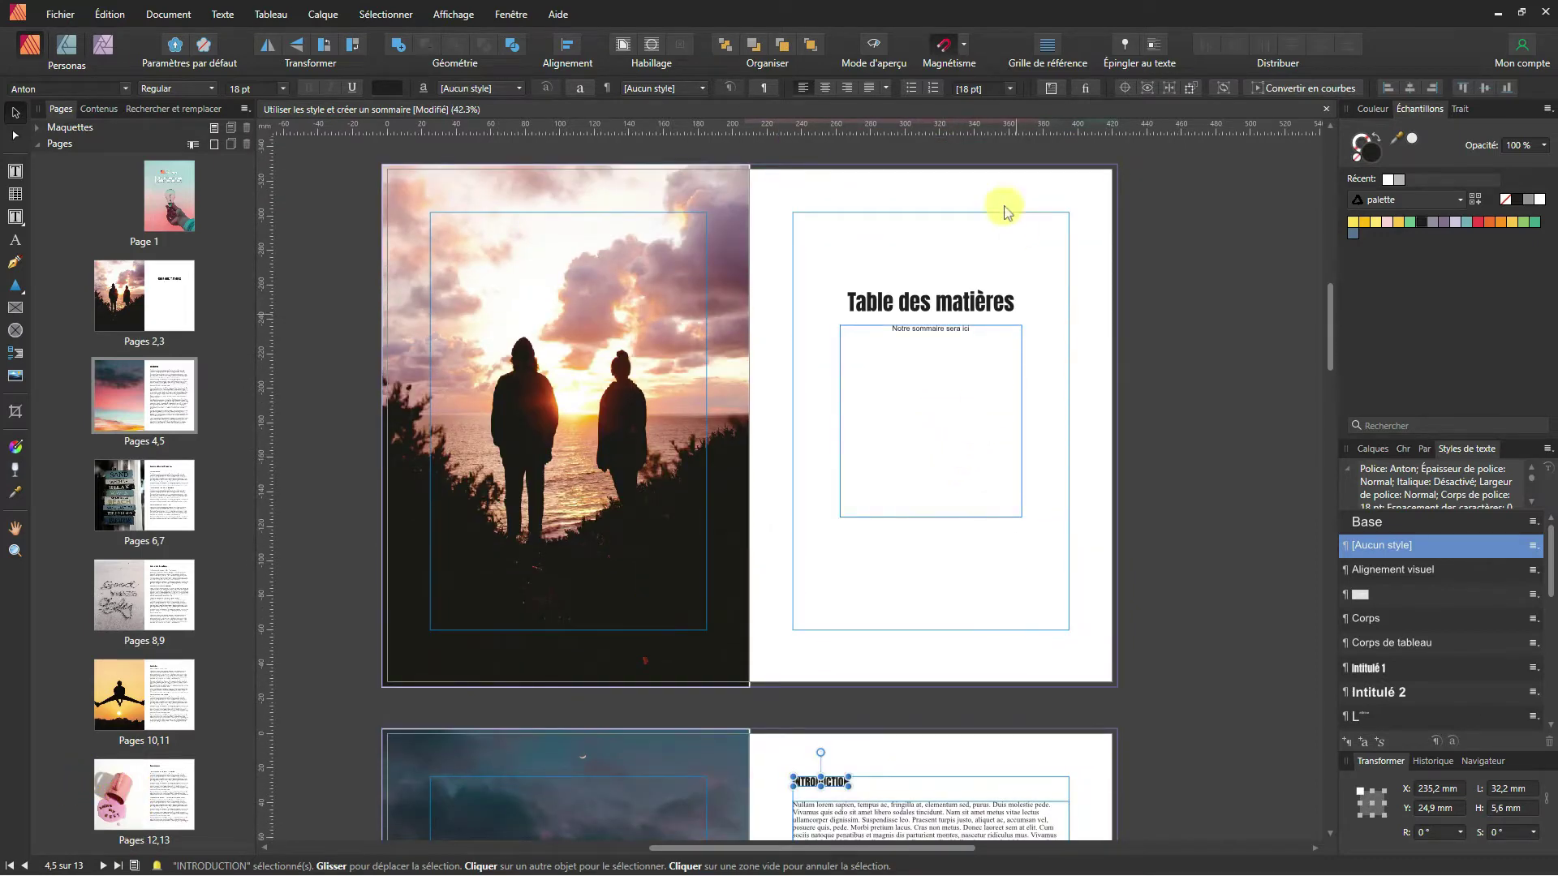
scroll(772, 487, "down", 3)
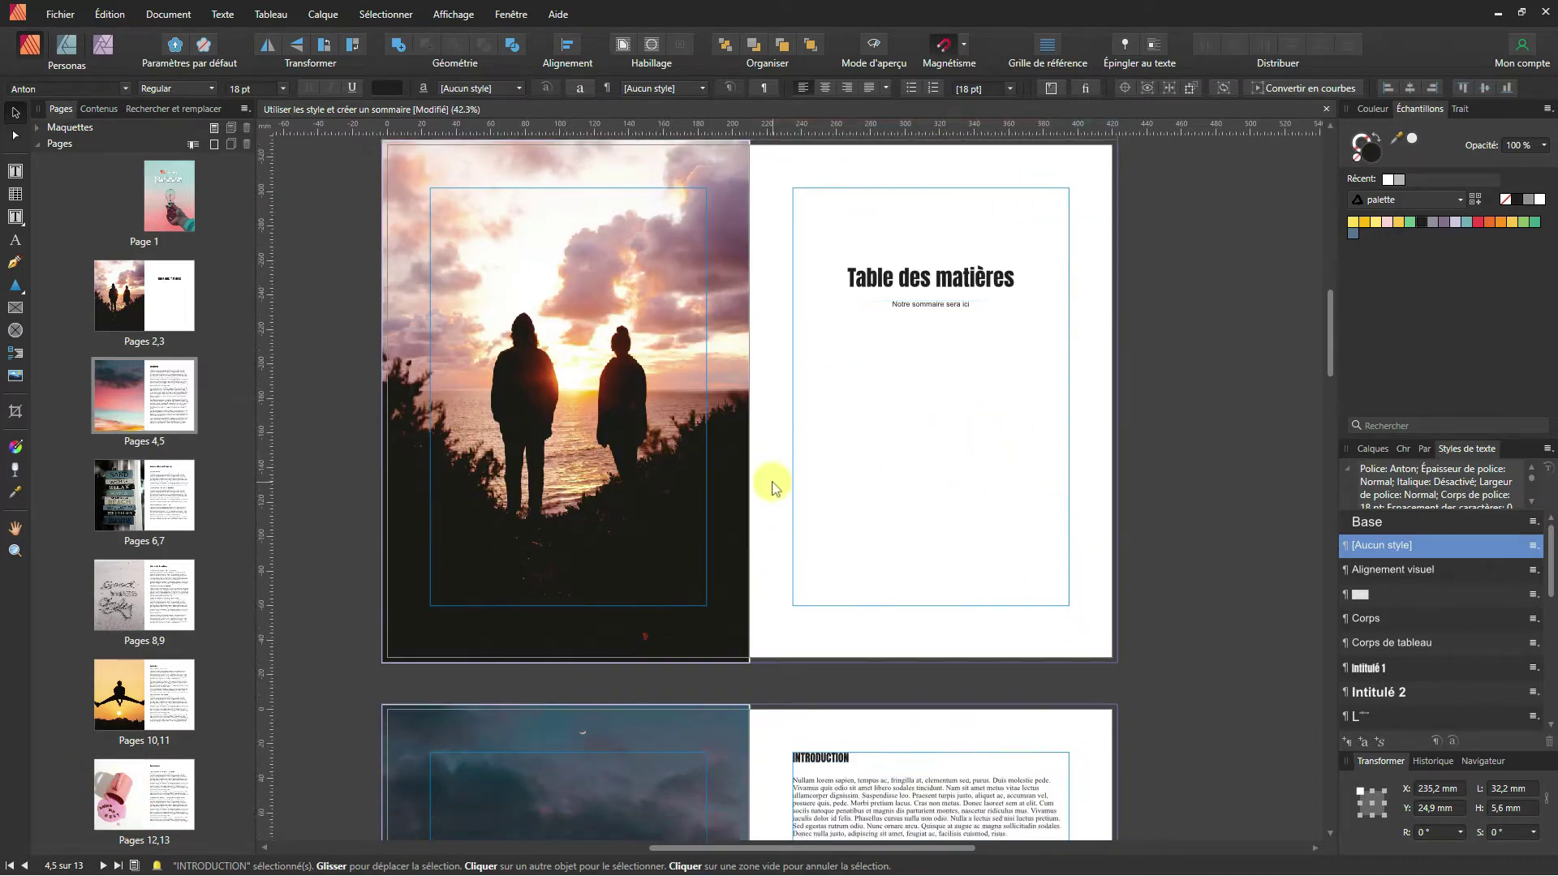
scroll(772, 487, "down", 2)
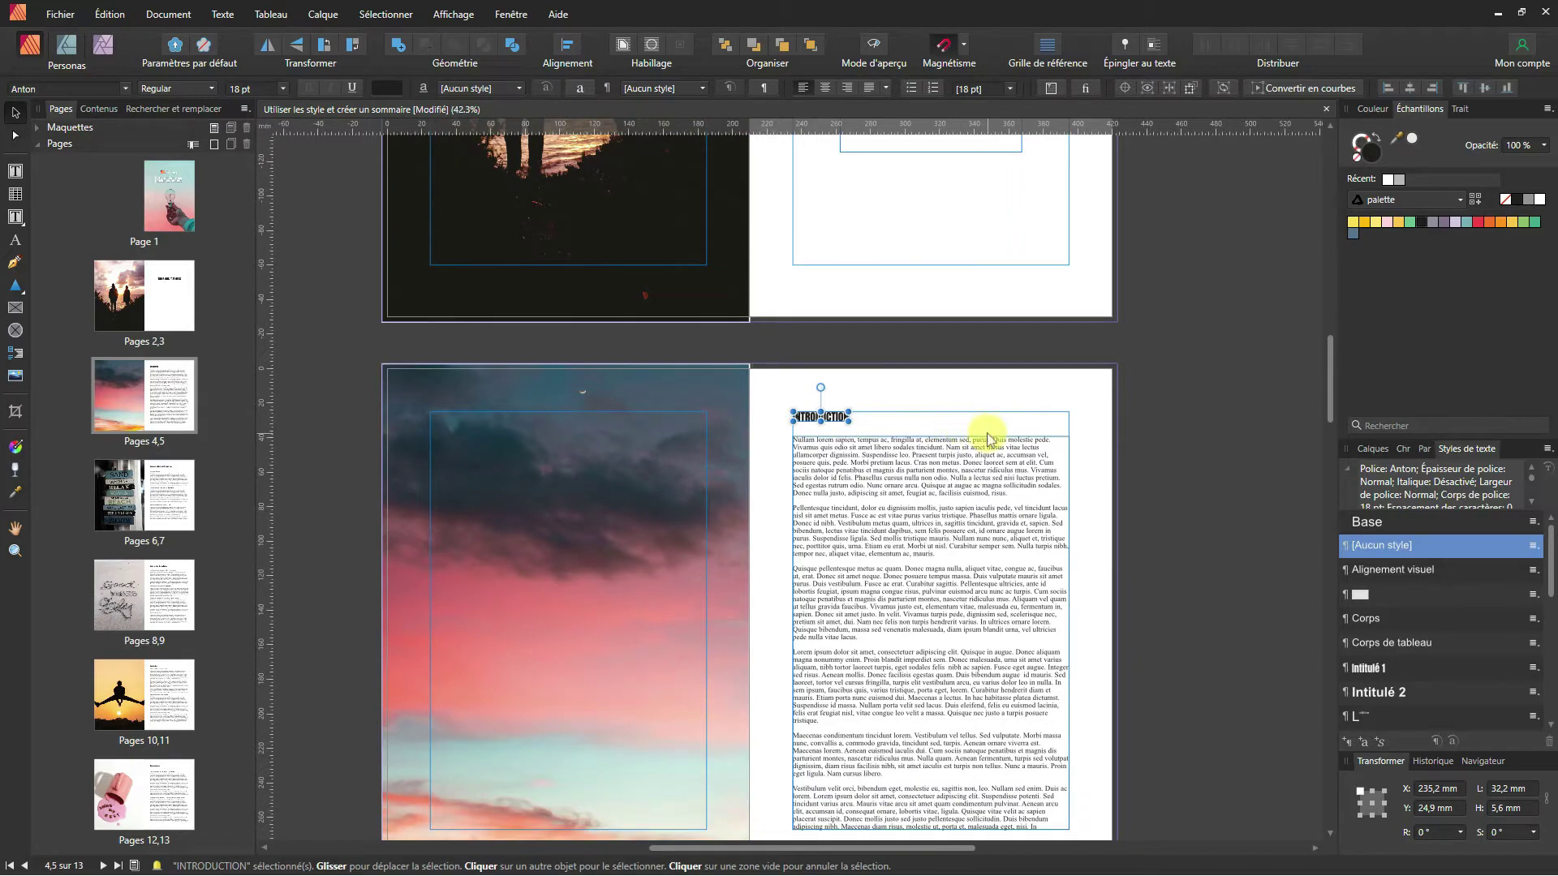
left_click(946, 438)
scroll(819, 503, "down", 11)
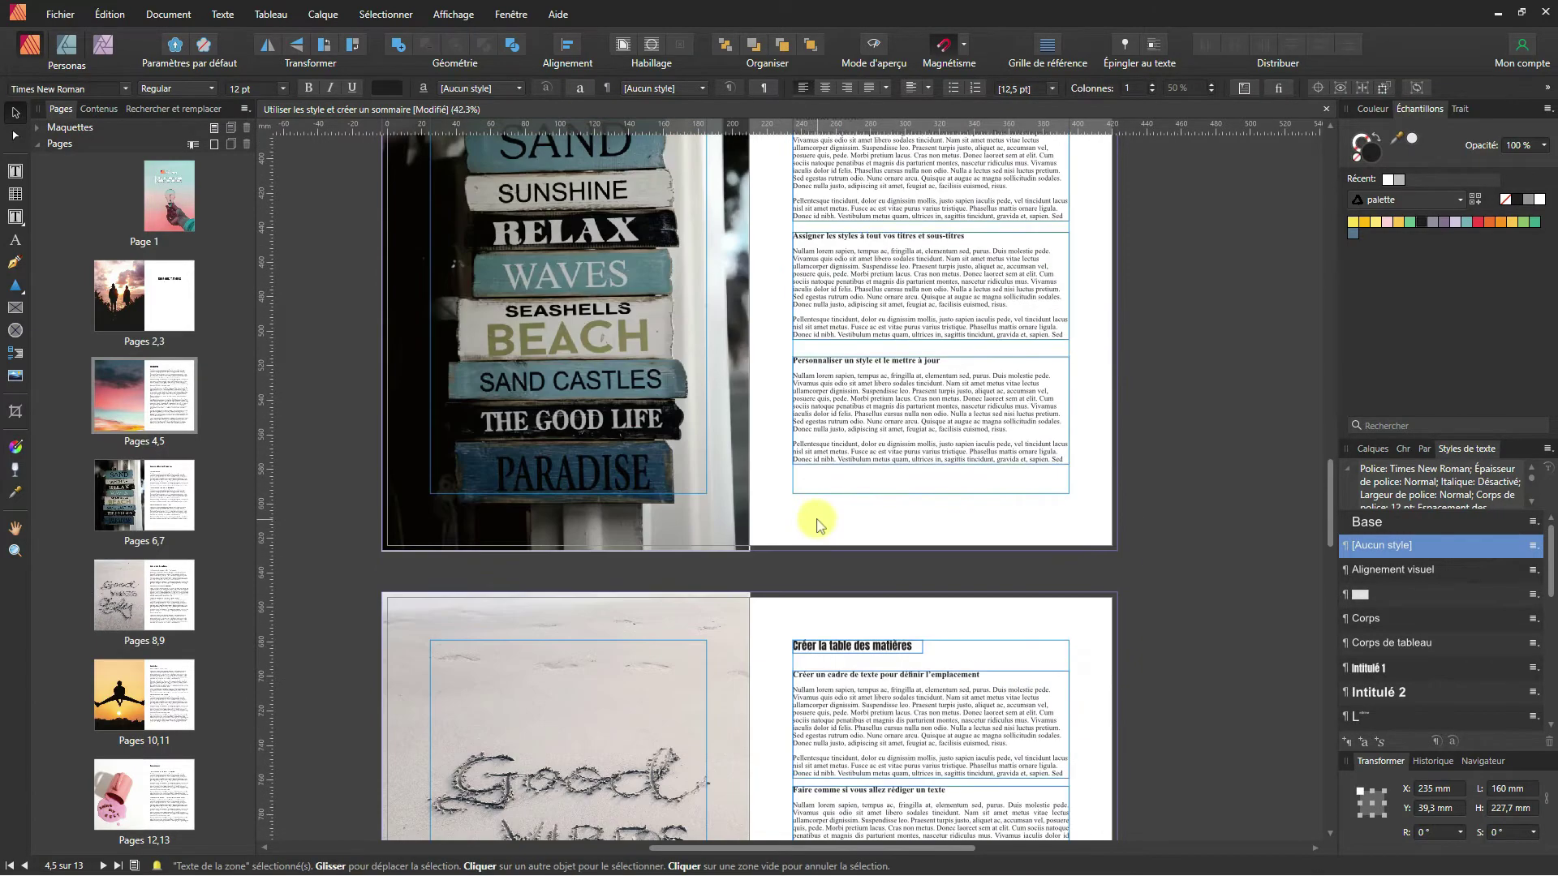
scroll(807, 515, "up", 3)
scroll(768, 546, "down", 7)
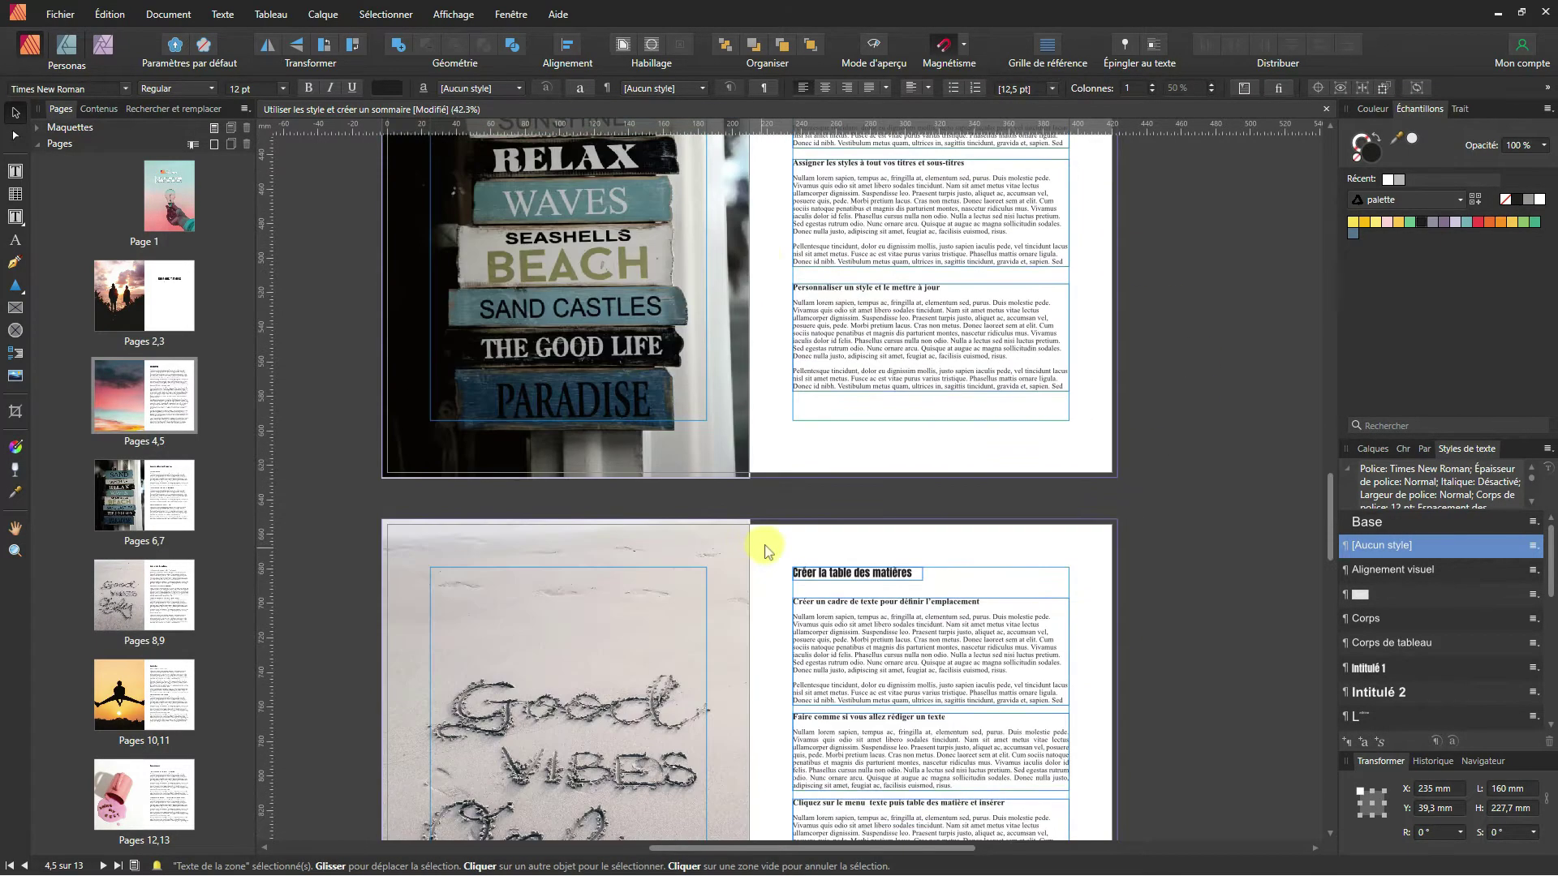
scroll(791, 528, "down", 2)
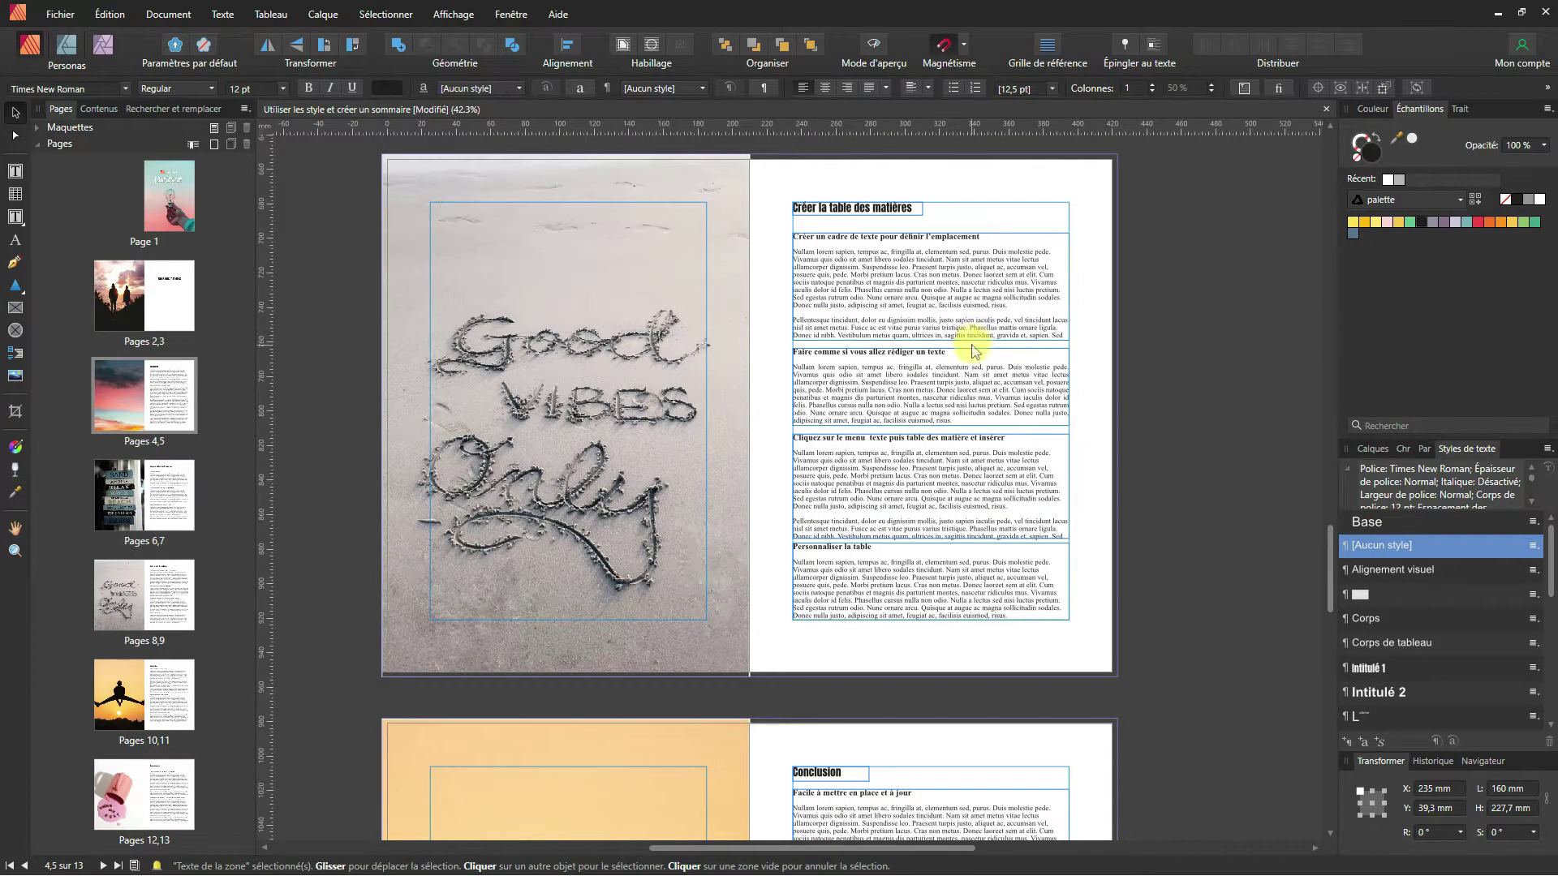
scroll(767, 406, "down", 5)
scroll(766, 406, "down", 15)
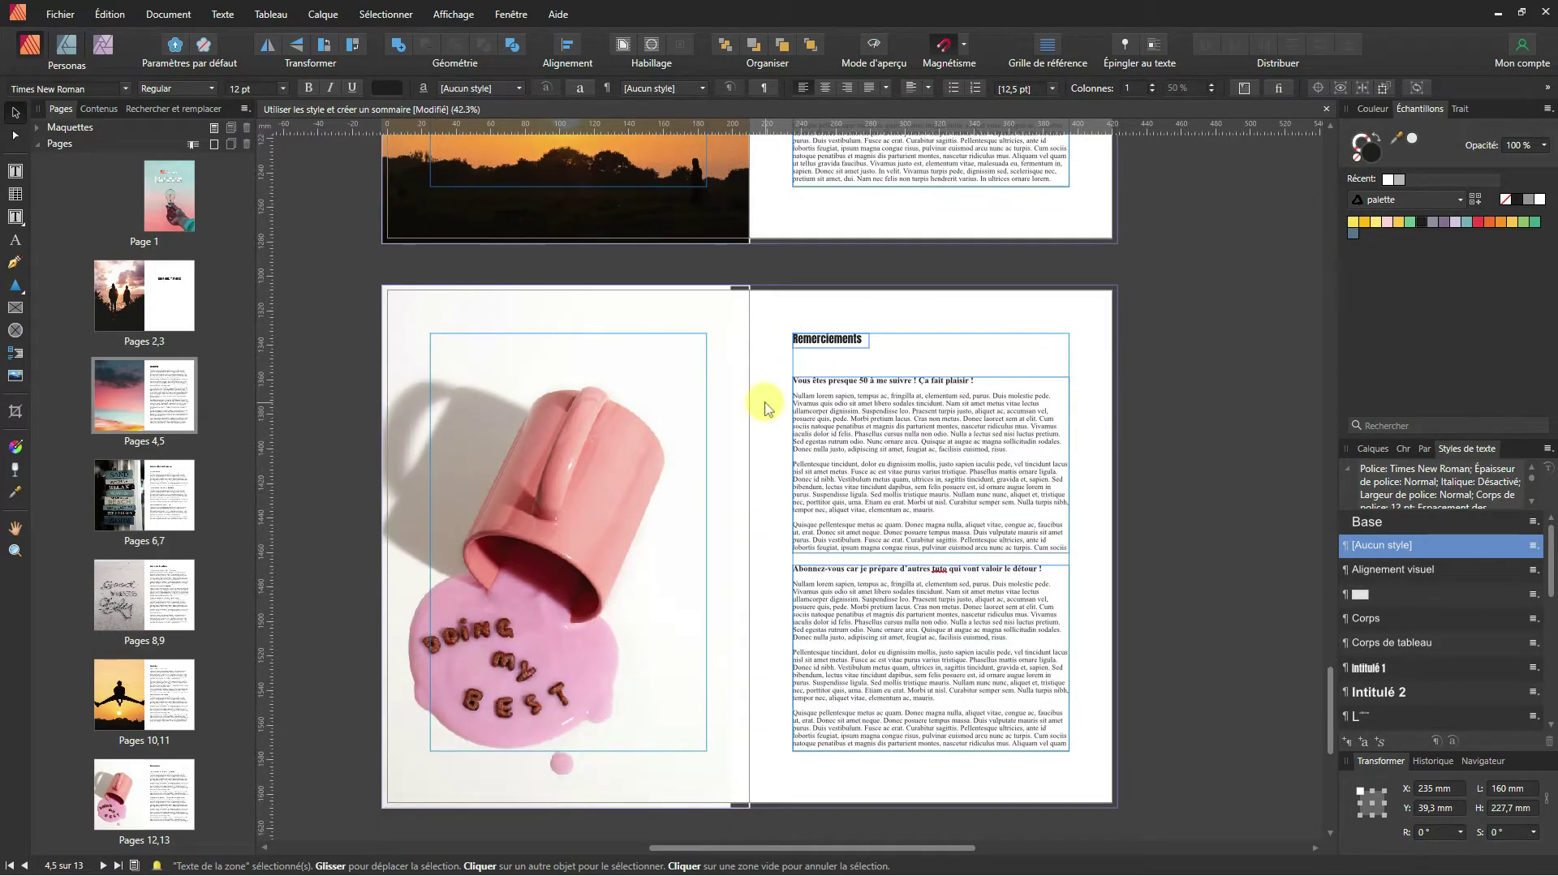
scroll(767, 405, "up", 20)
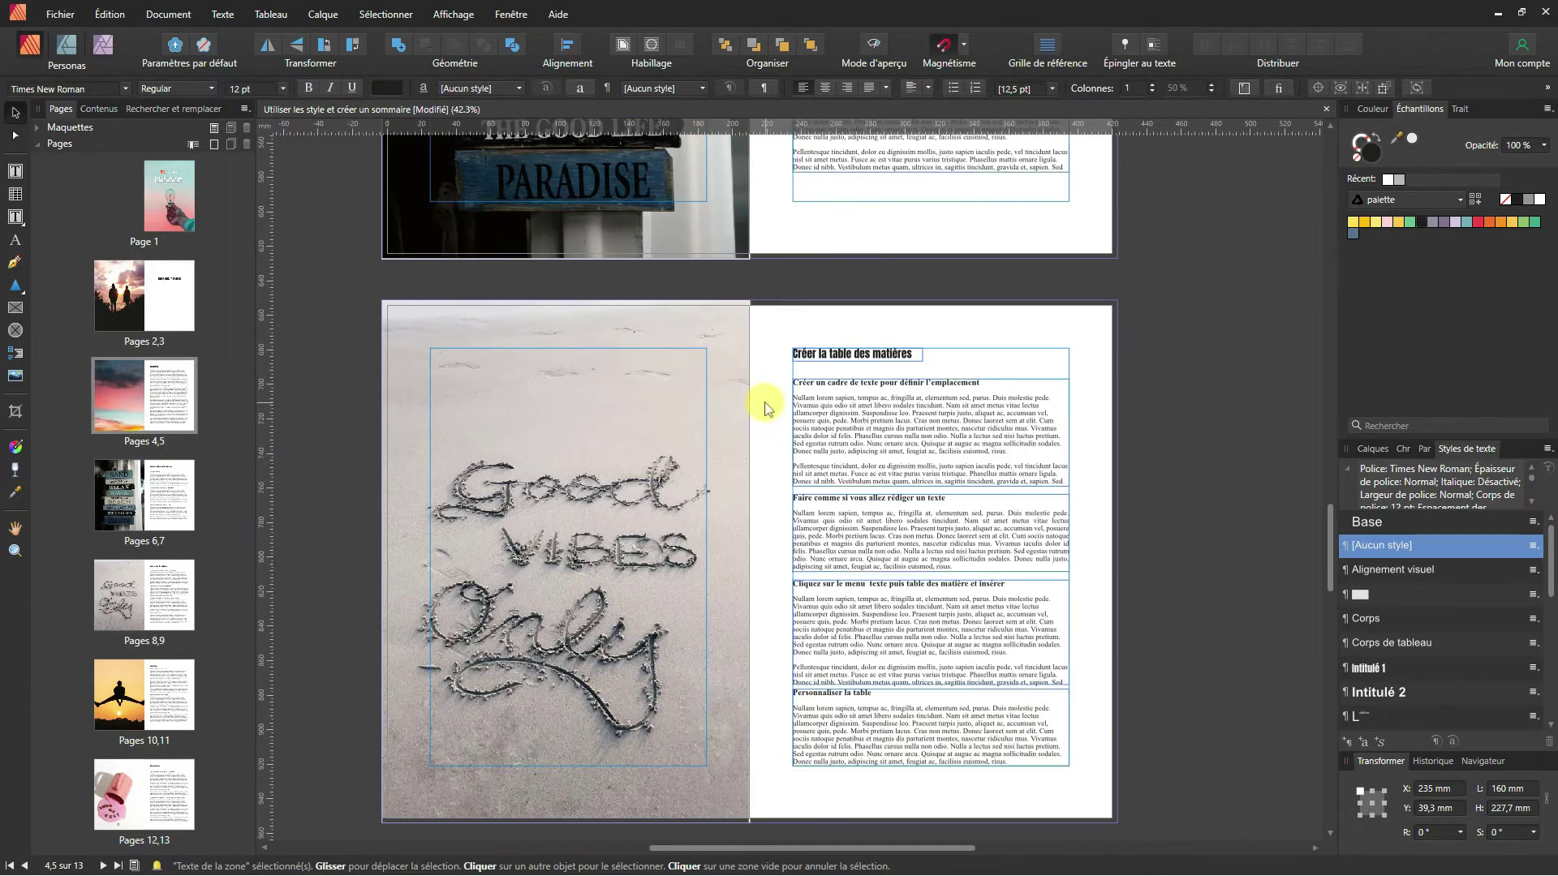
scroll(766, 405, "up", 2)
scroll(767, 406, "up", 15)
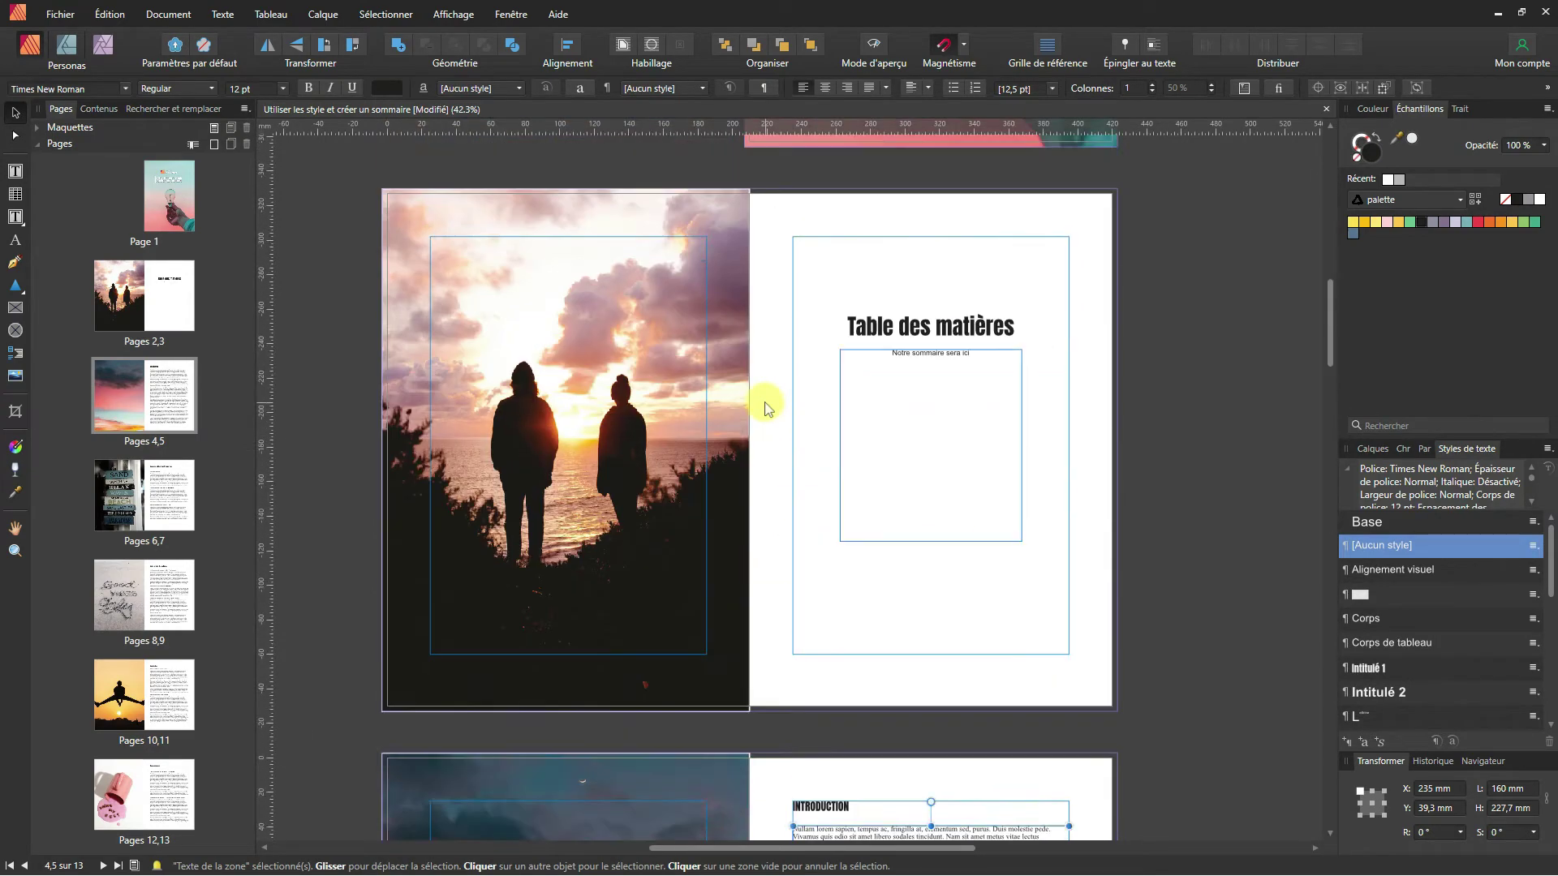
scroll(767, 406, "down", 14)
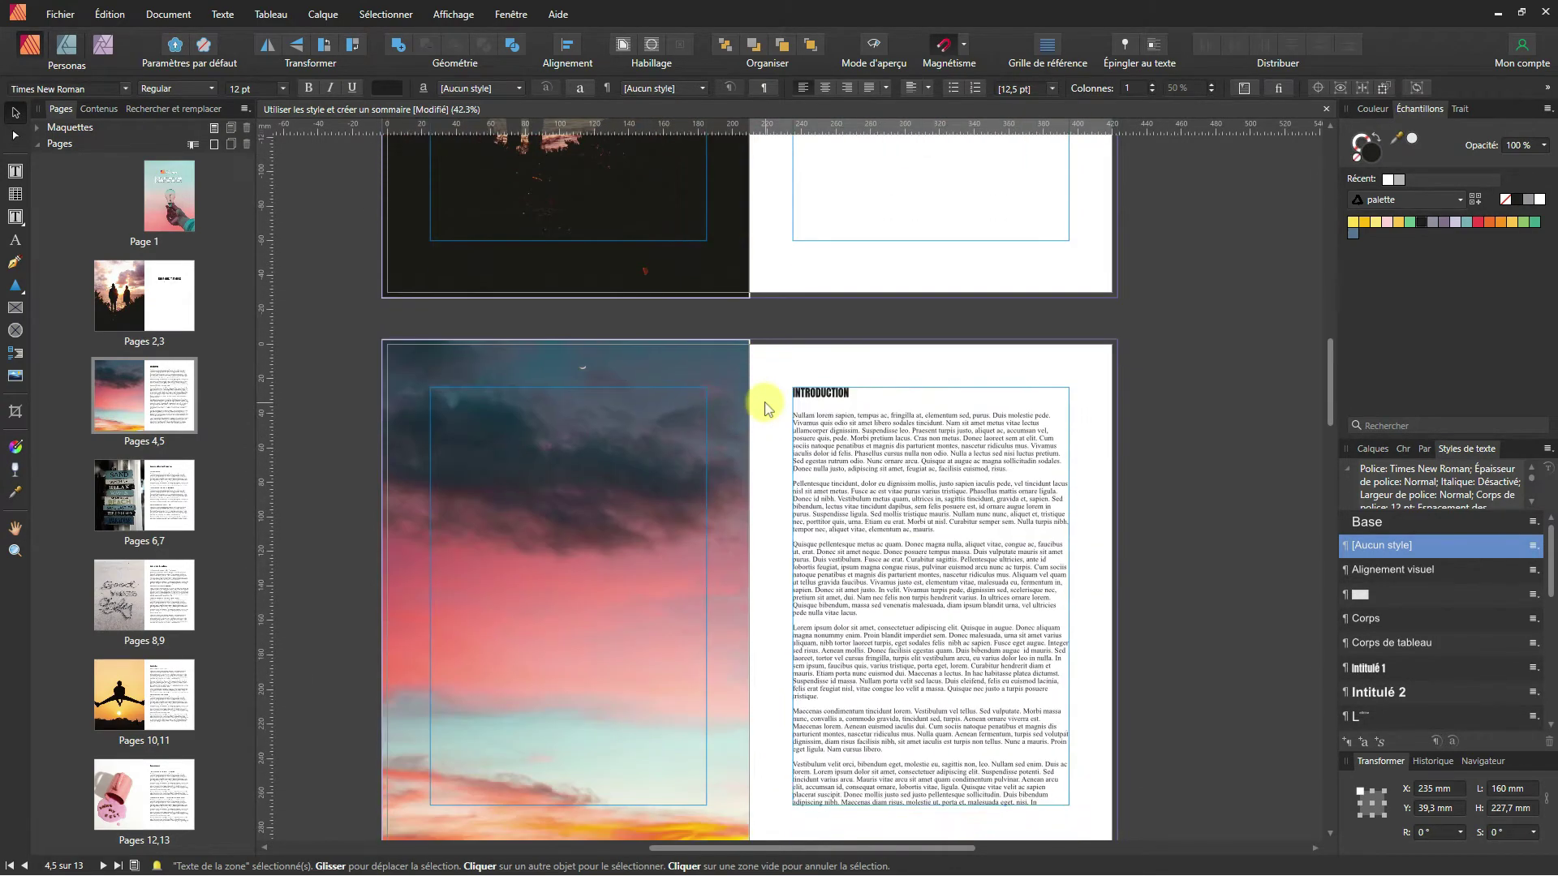
scroll(766, 406, "up", 10)
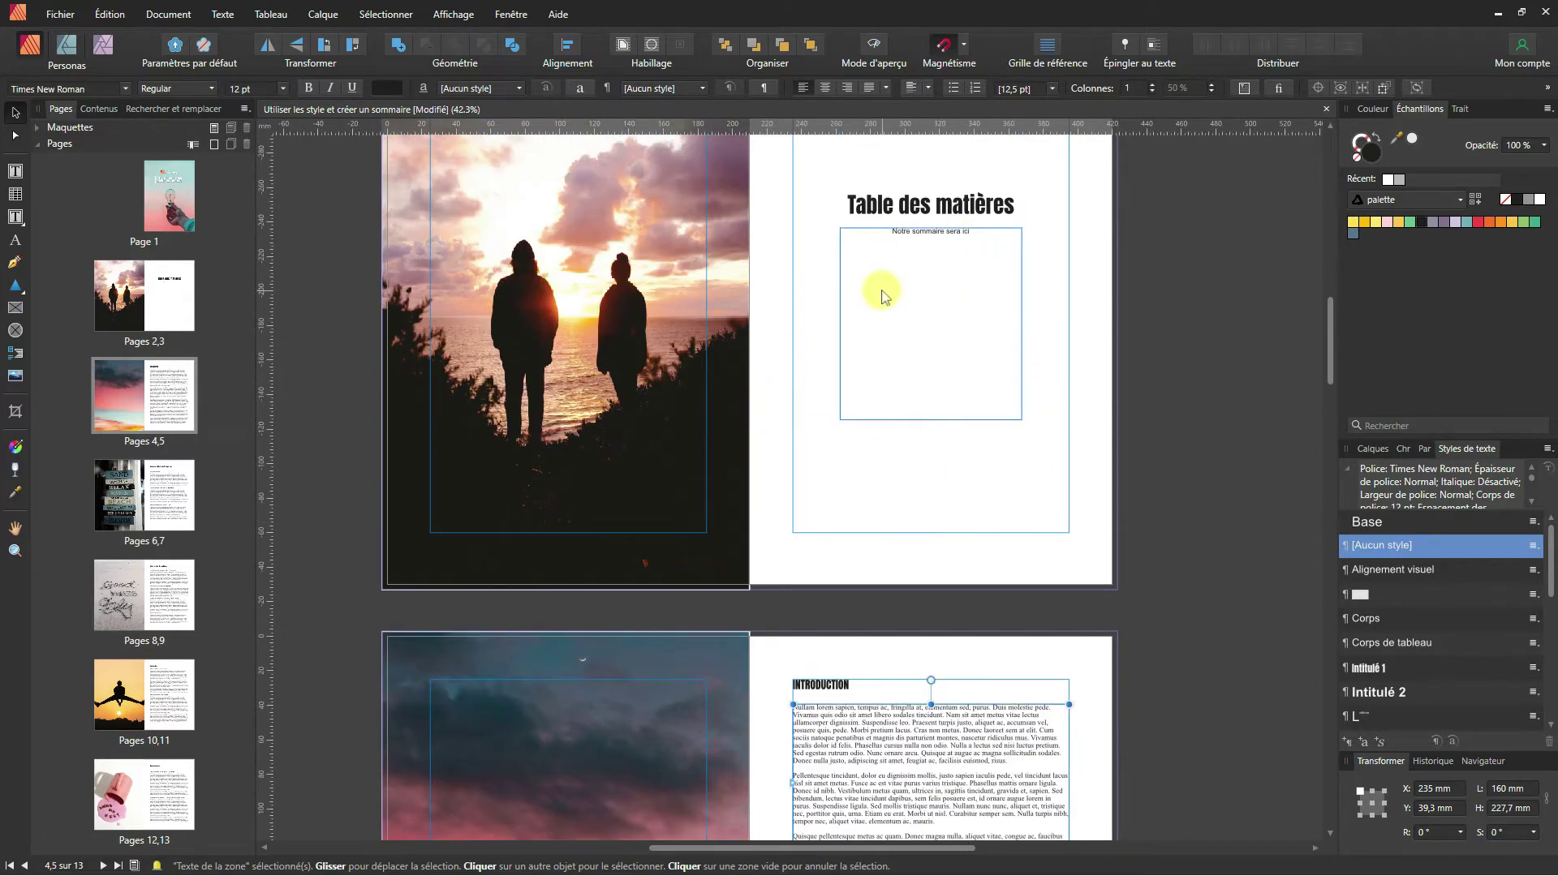
scroll(880, 365, "down", 10)
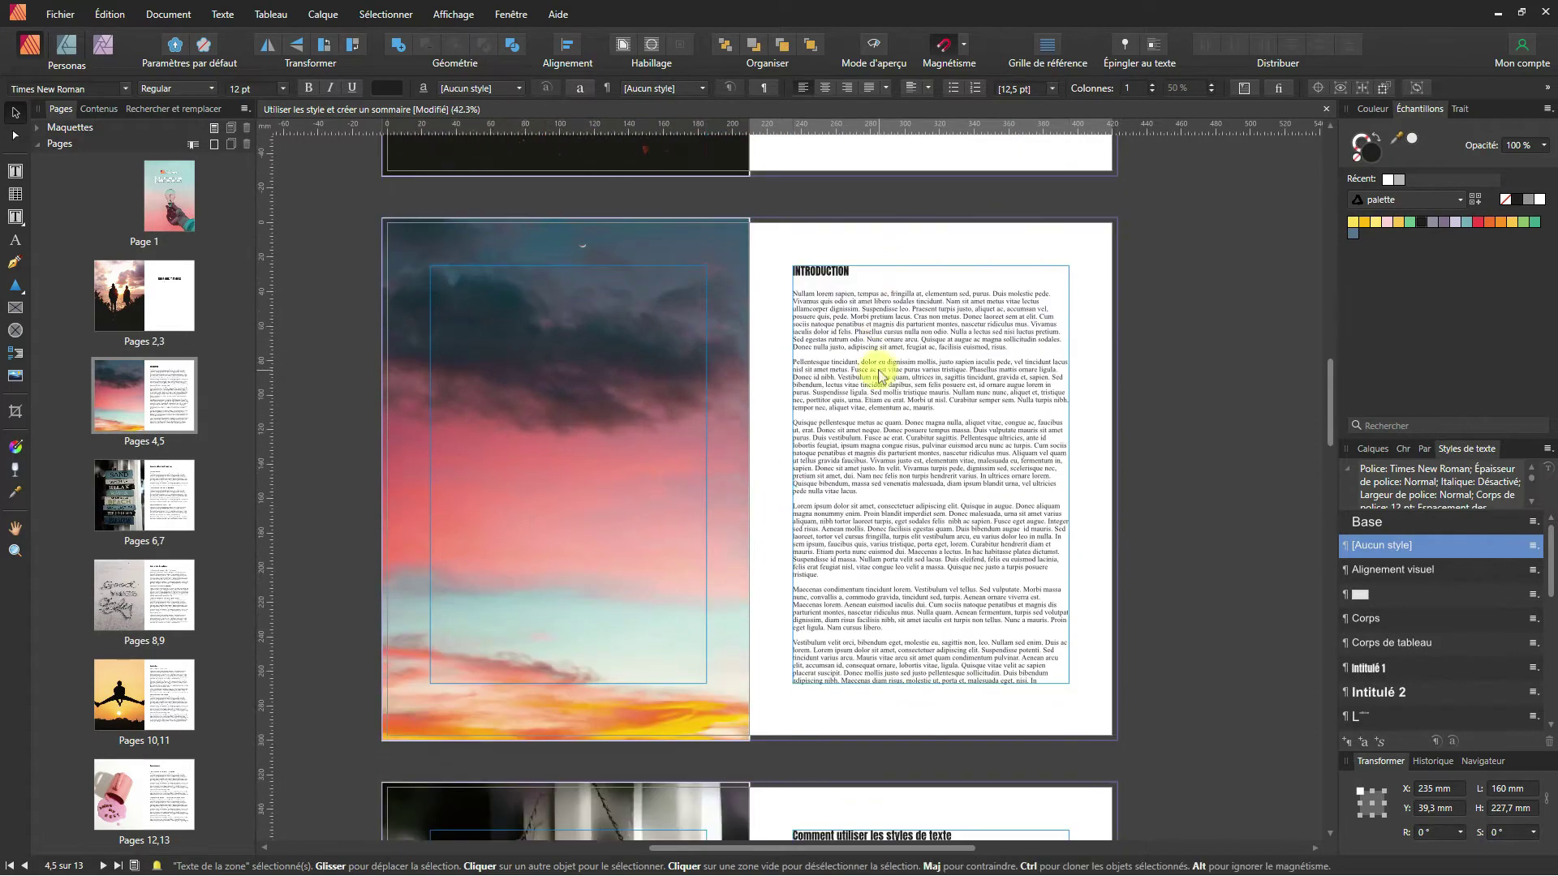
Step: Update the Intitulé 1 text style to match the INTRODUCTION heading's formatting and apply that style to the heading
scroll(830, 635, "up", 2, "ctrl")
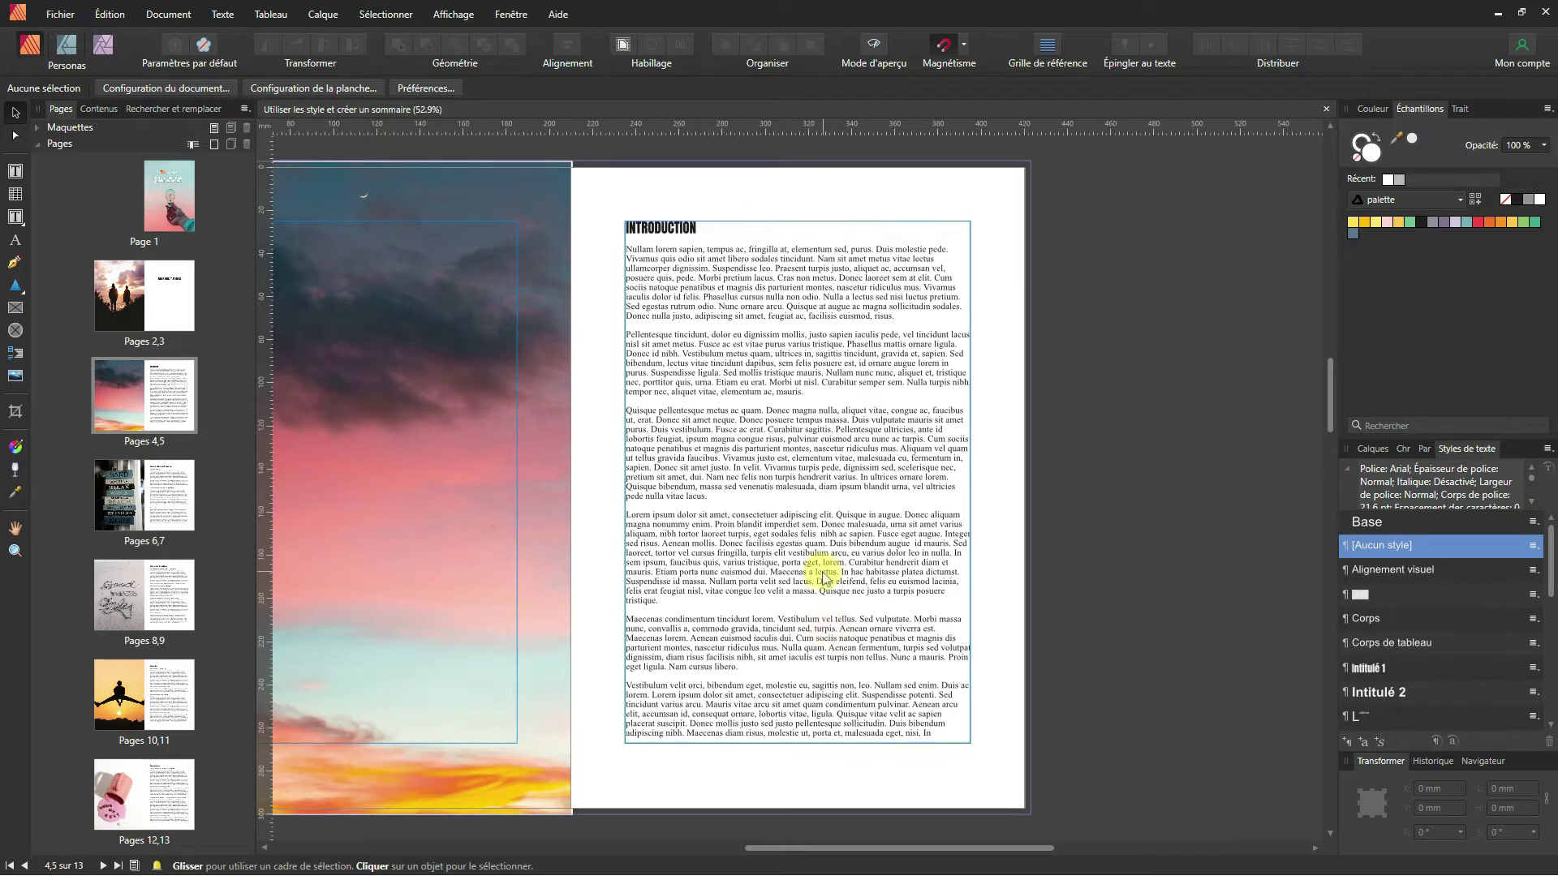
left_click(14, 212)
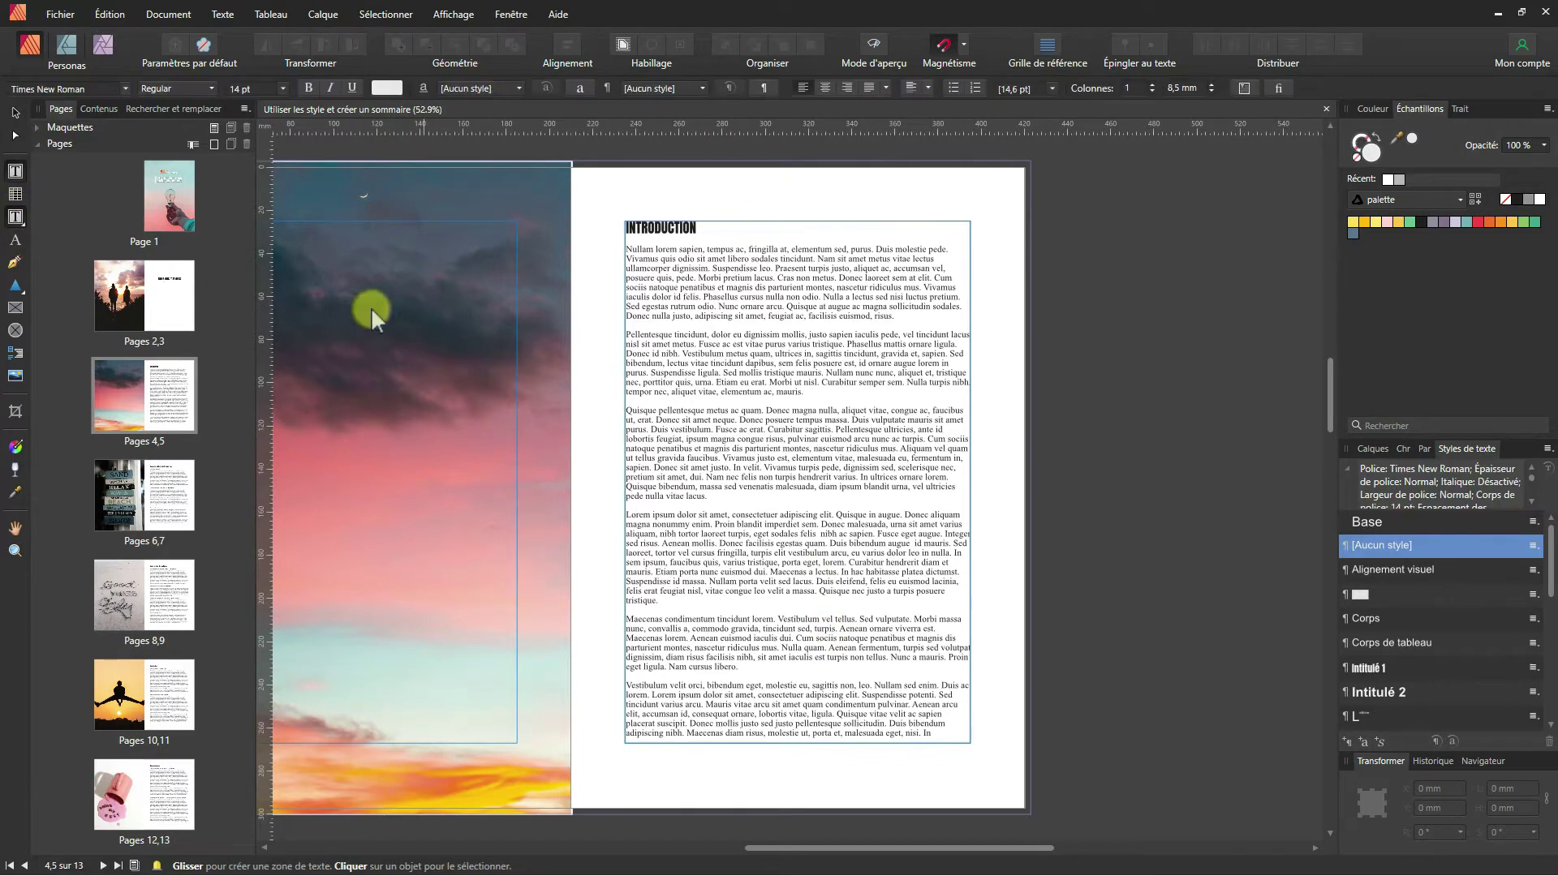
left_click(689, 230)
left_click_drag(700, 228, 625, 228)
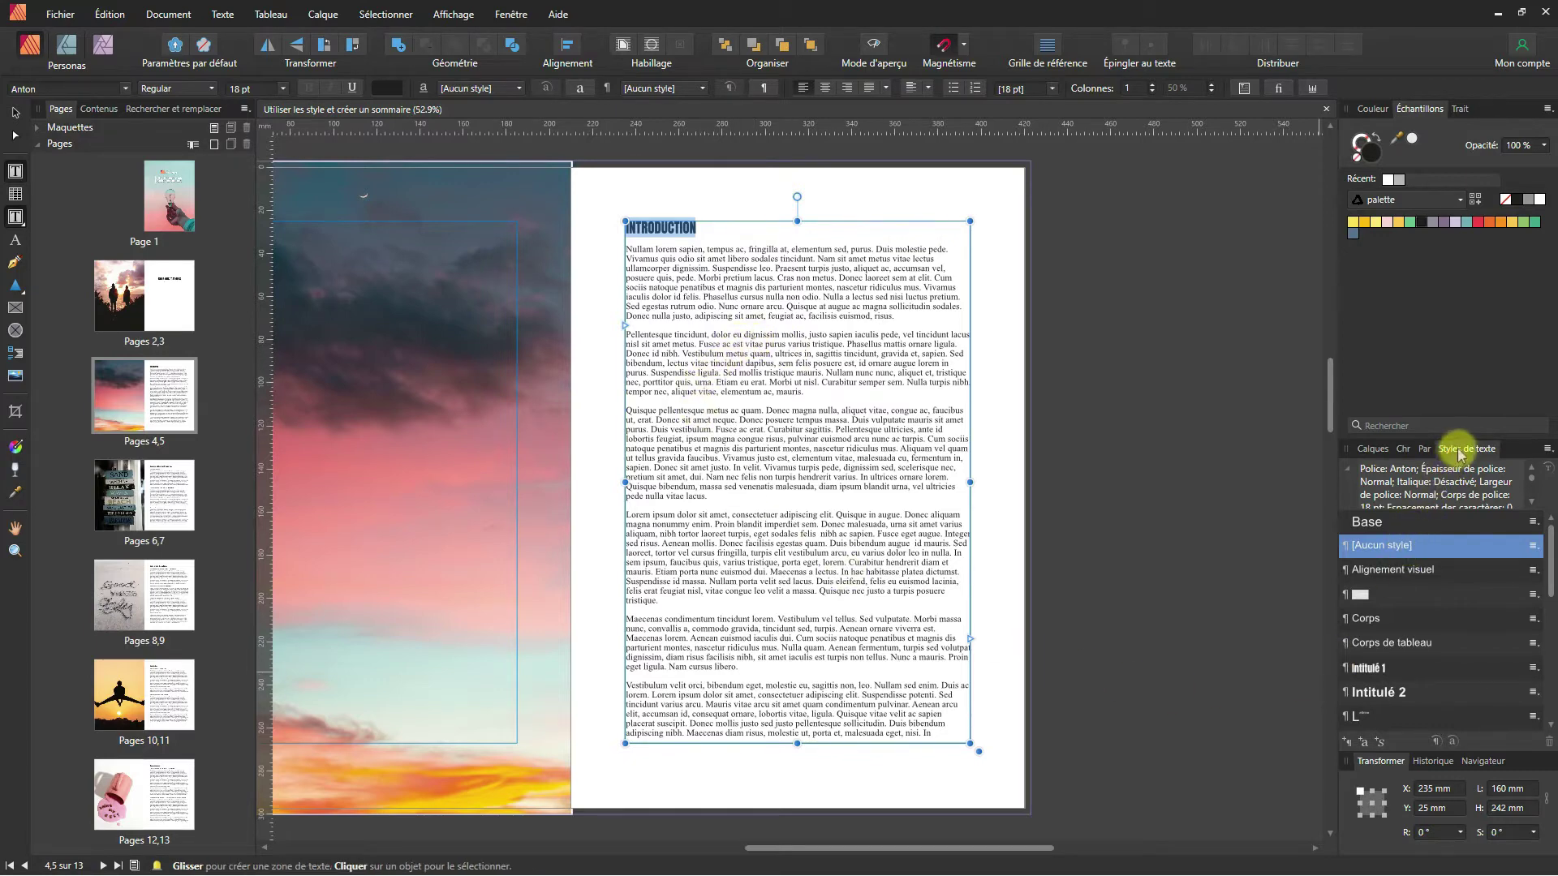
left_click(459, 16)
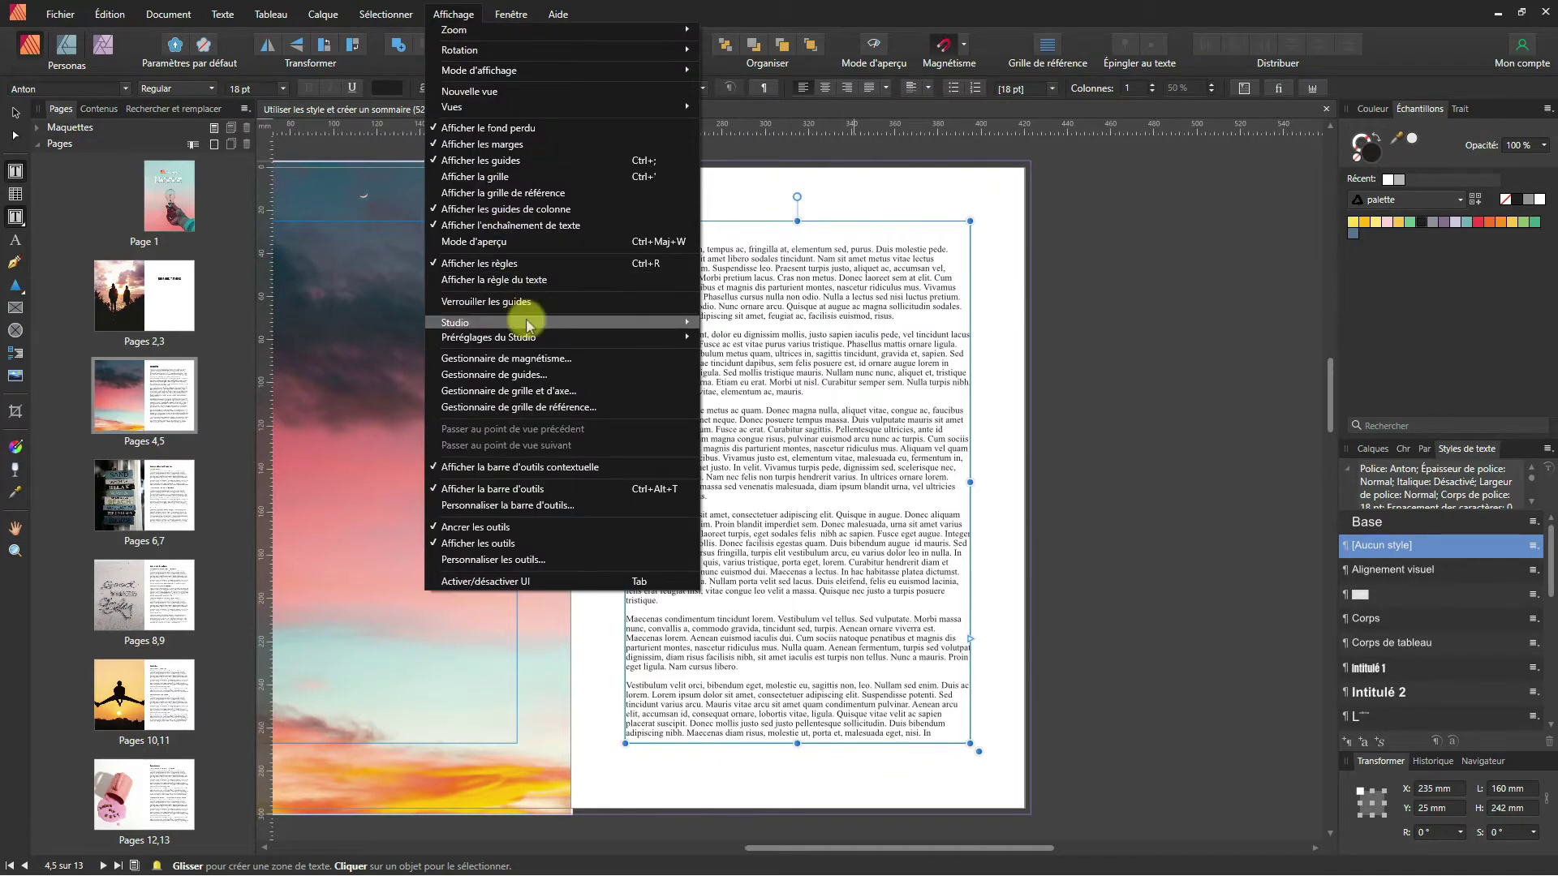
mouse_move(527, 325)
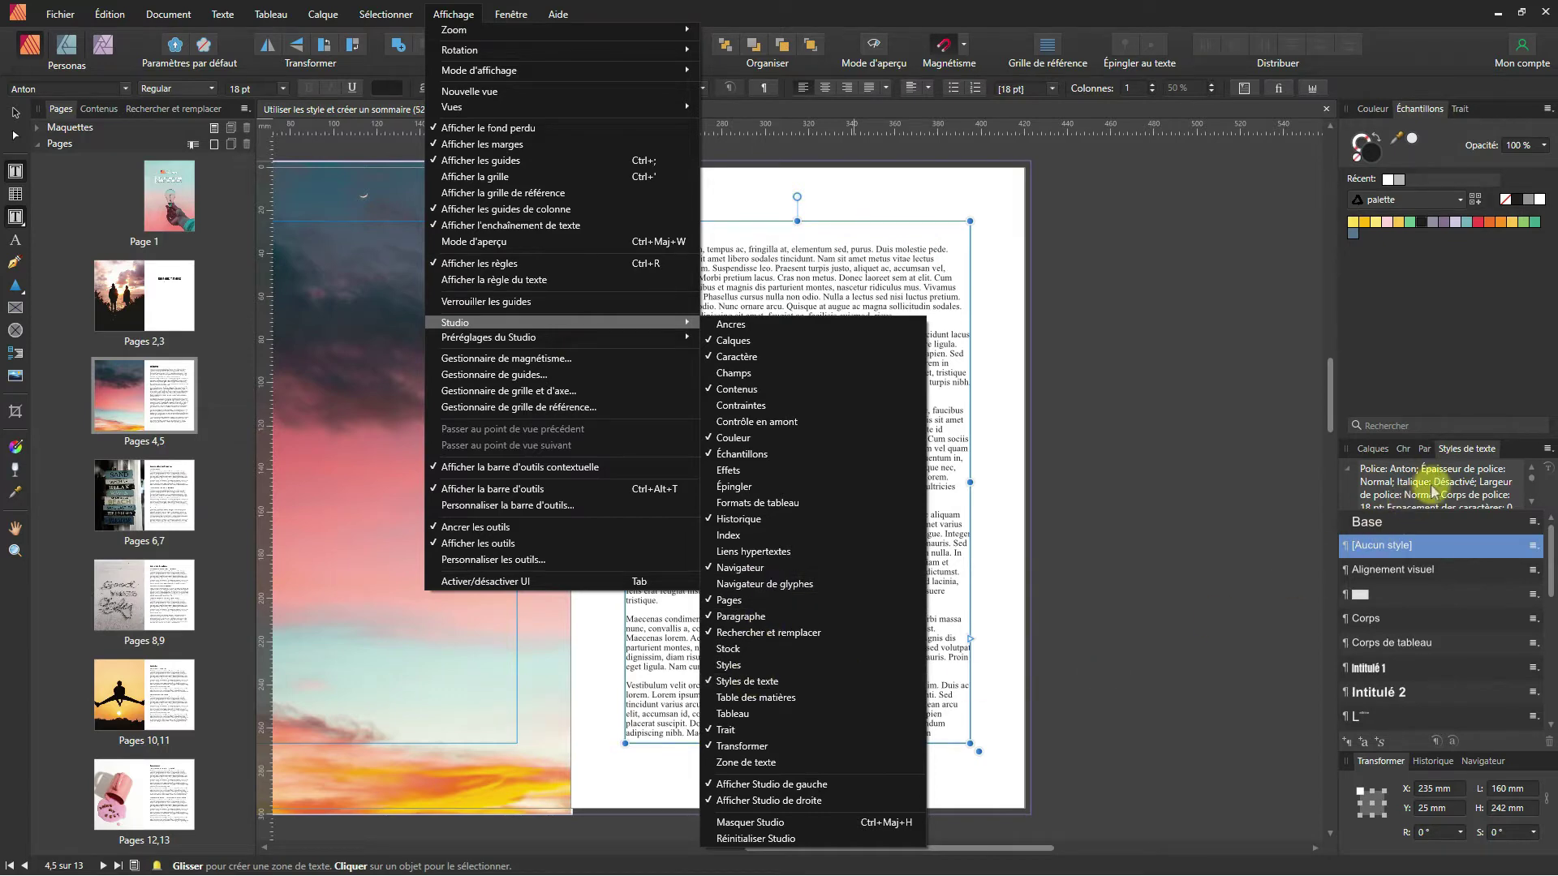
left_click(1450, 451)
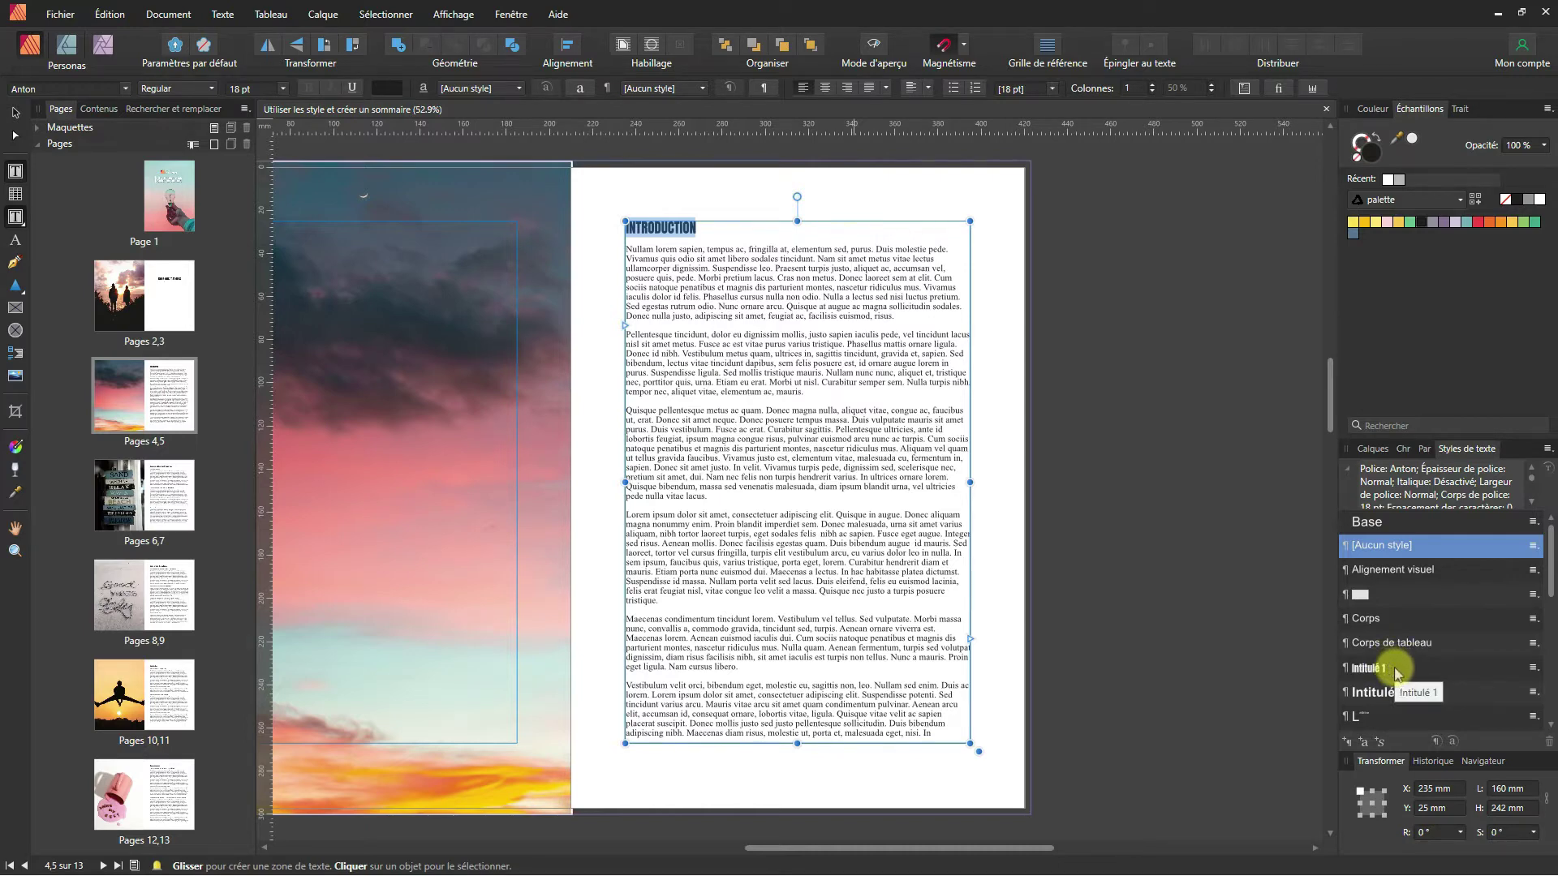
left_click(1534, 668)
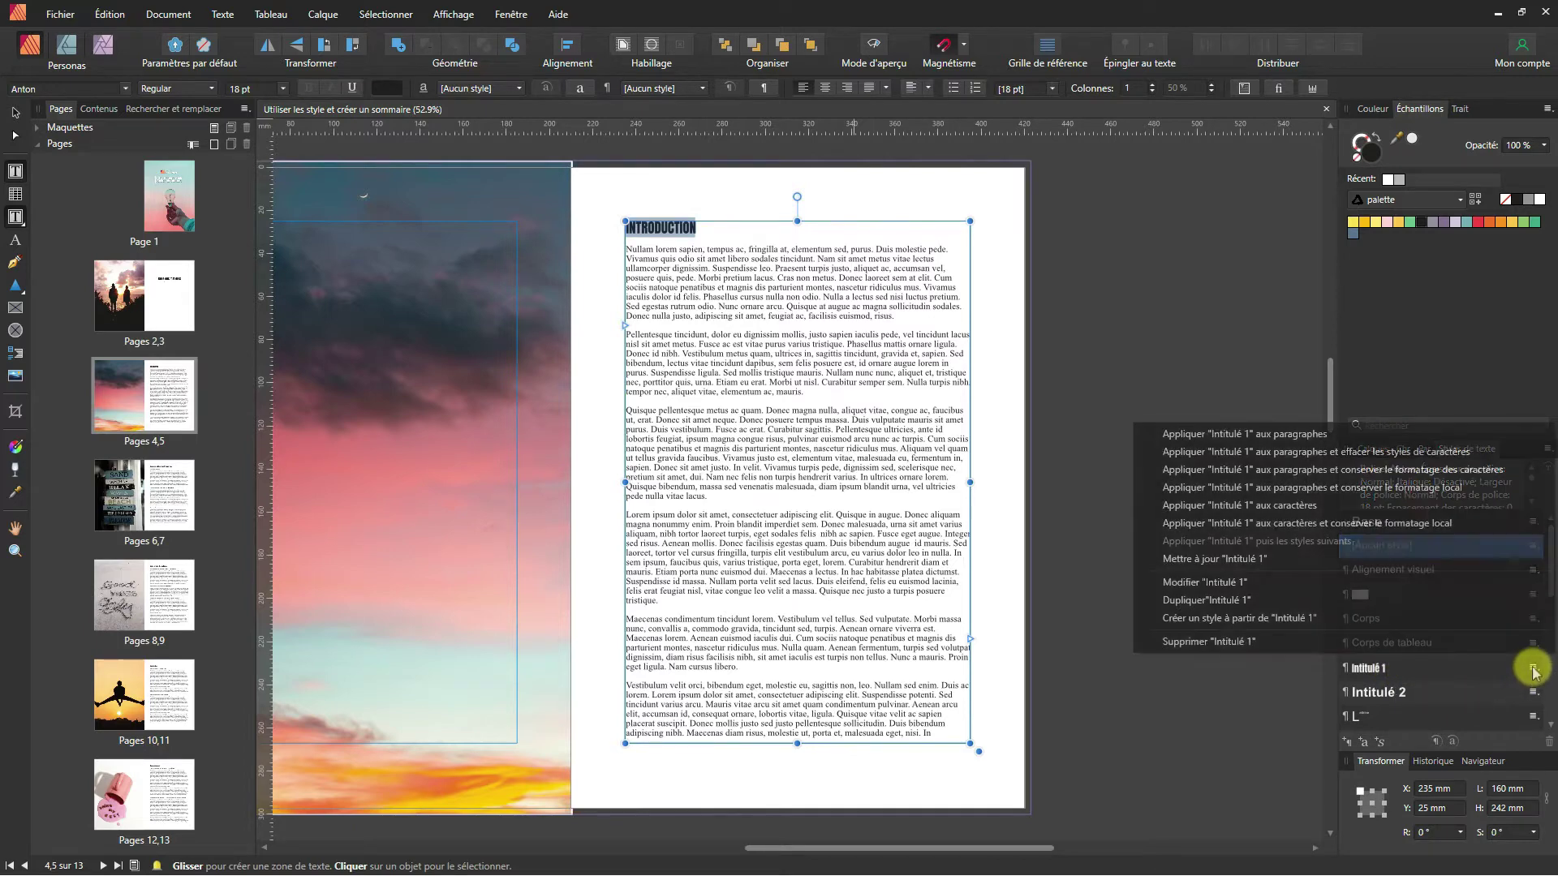
left_click(1290, 563)
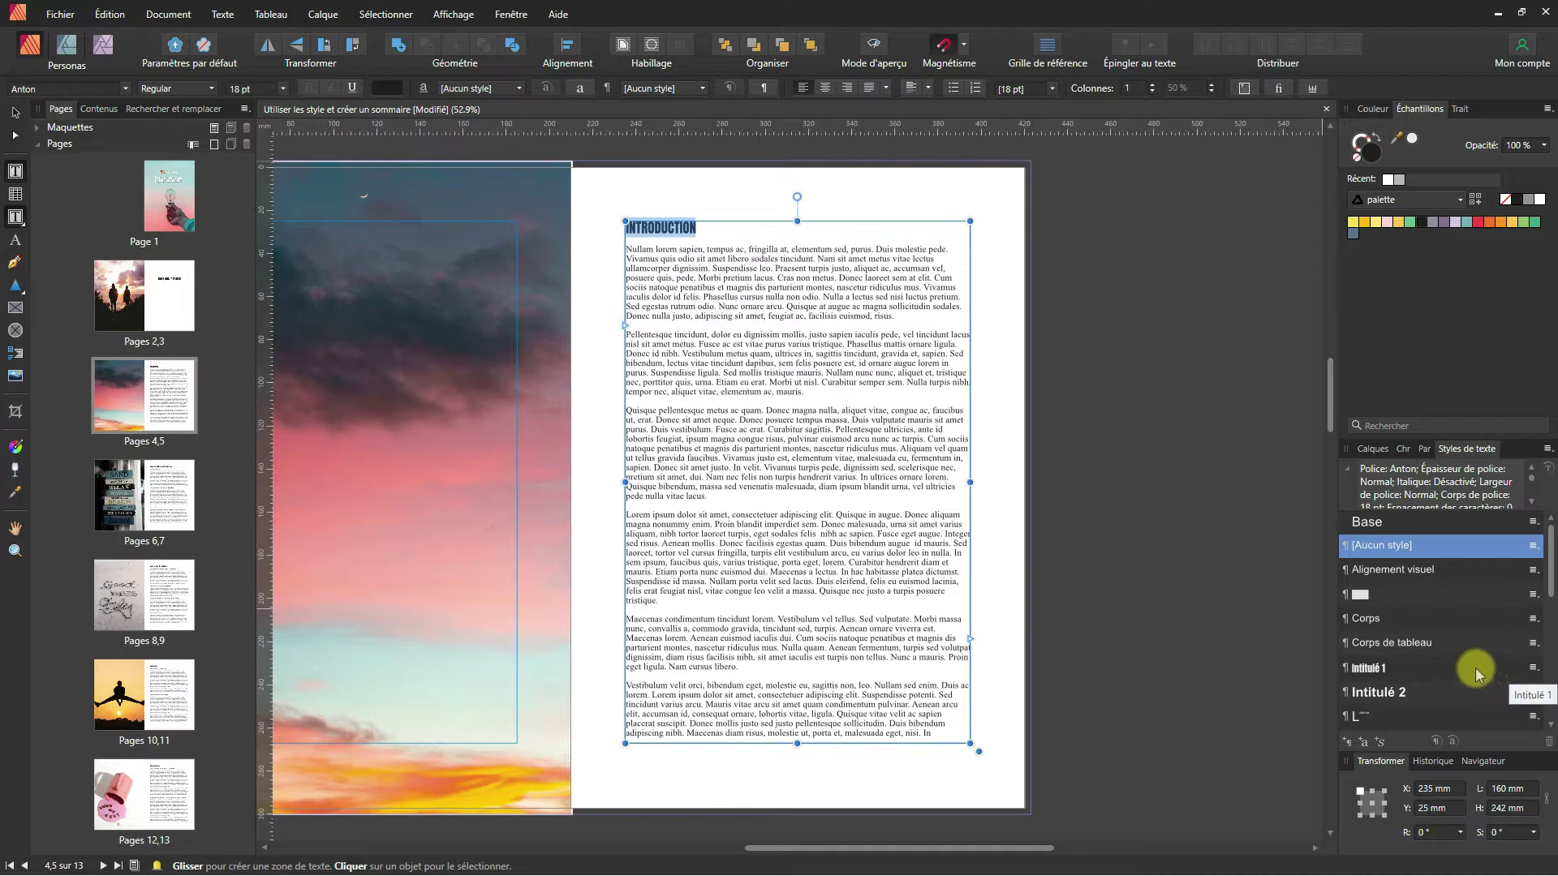
left_click(1377, 668)
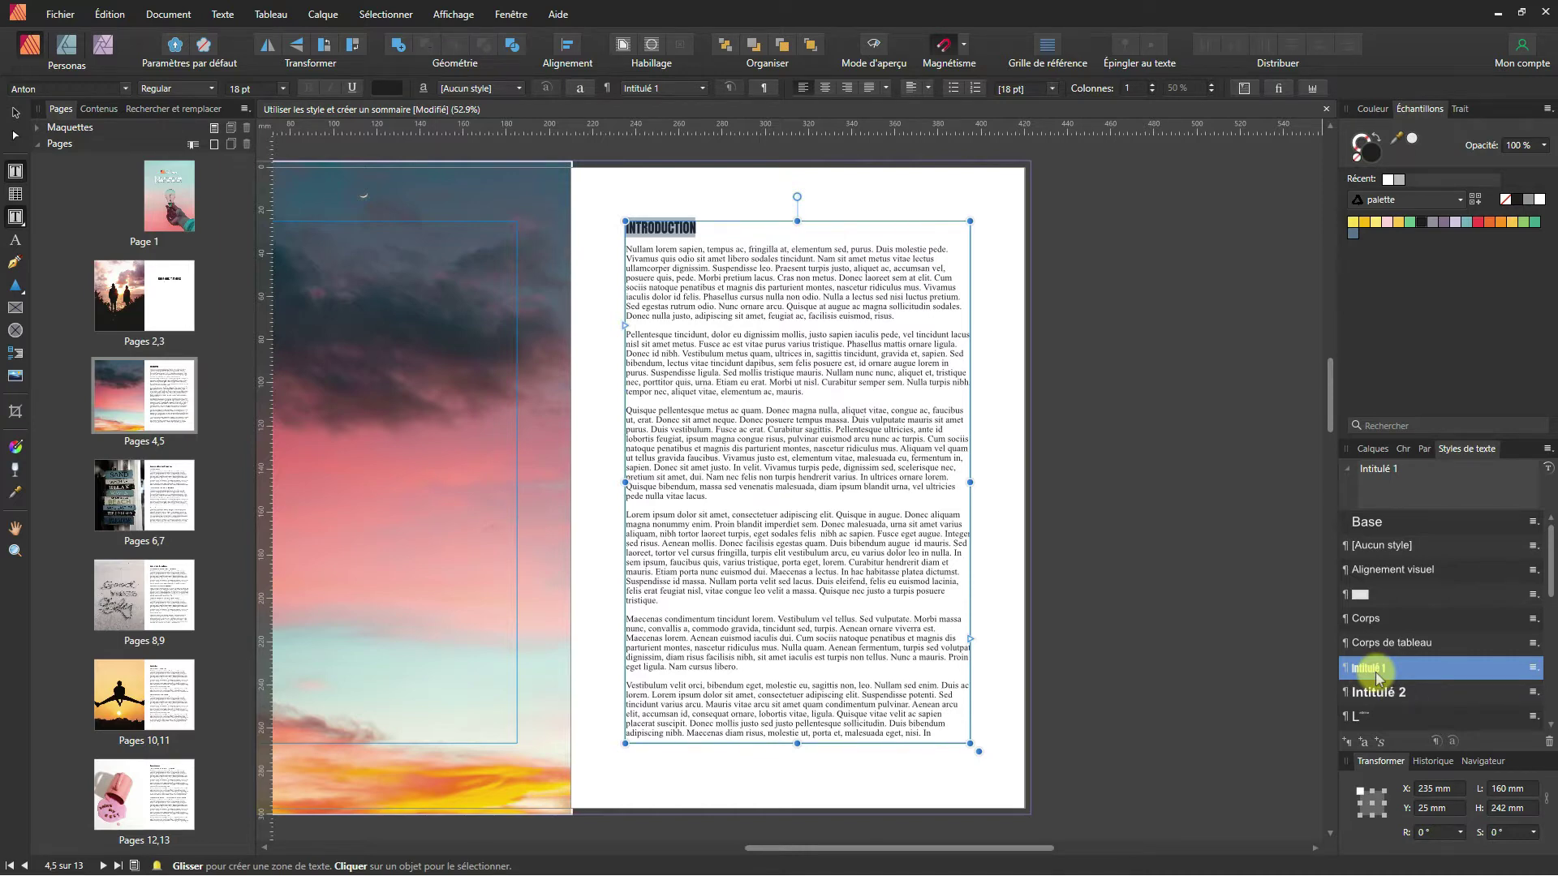
Step: Rename the Intitulé 1 paragraph style as TITRES
right_click(1377, 677)
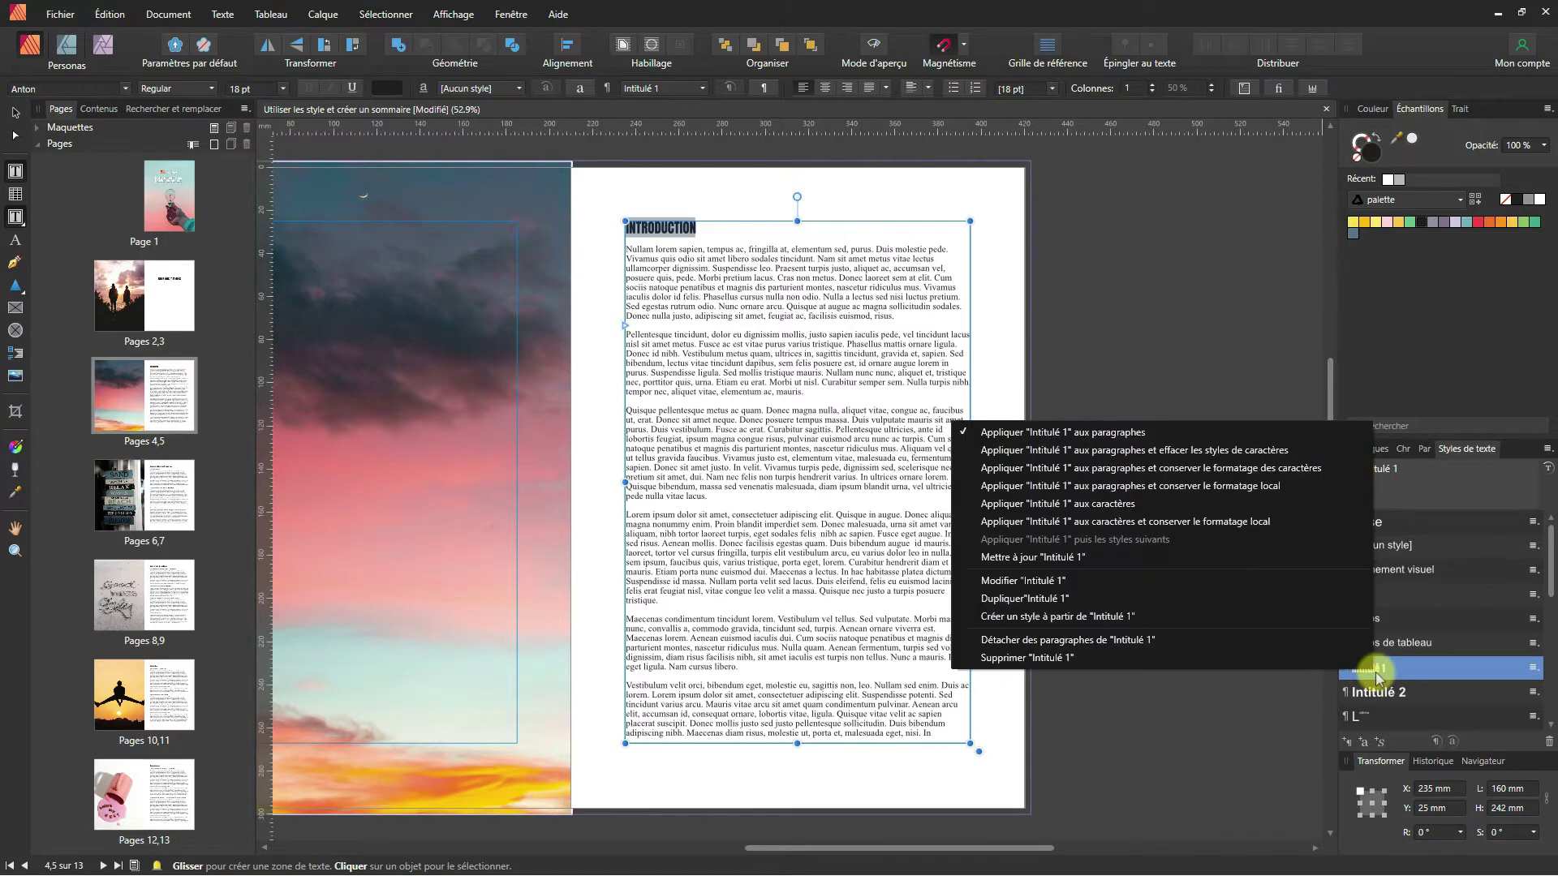
left_click(1140, 590)
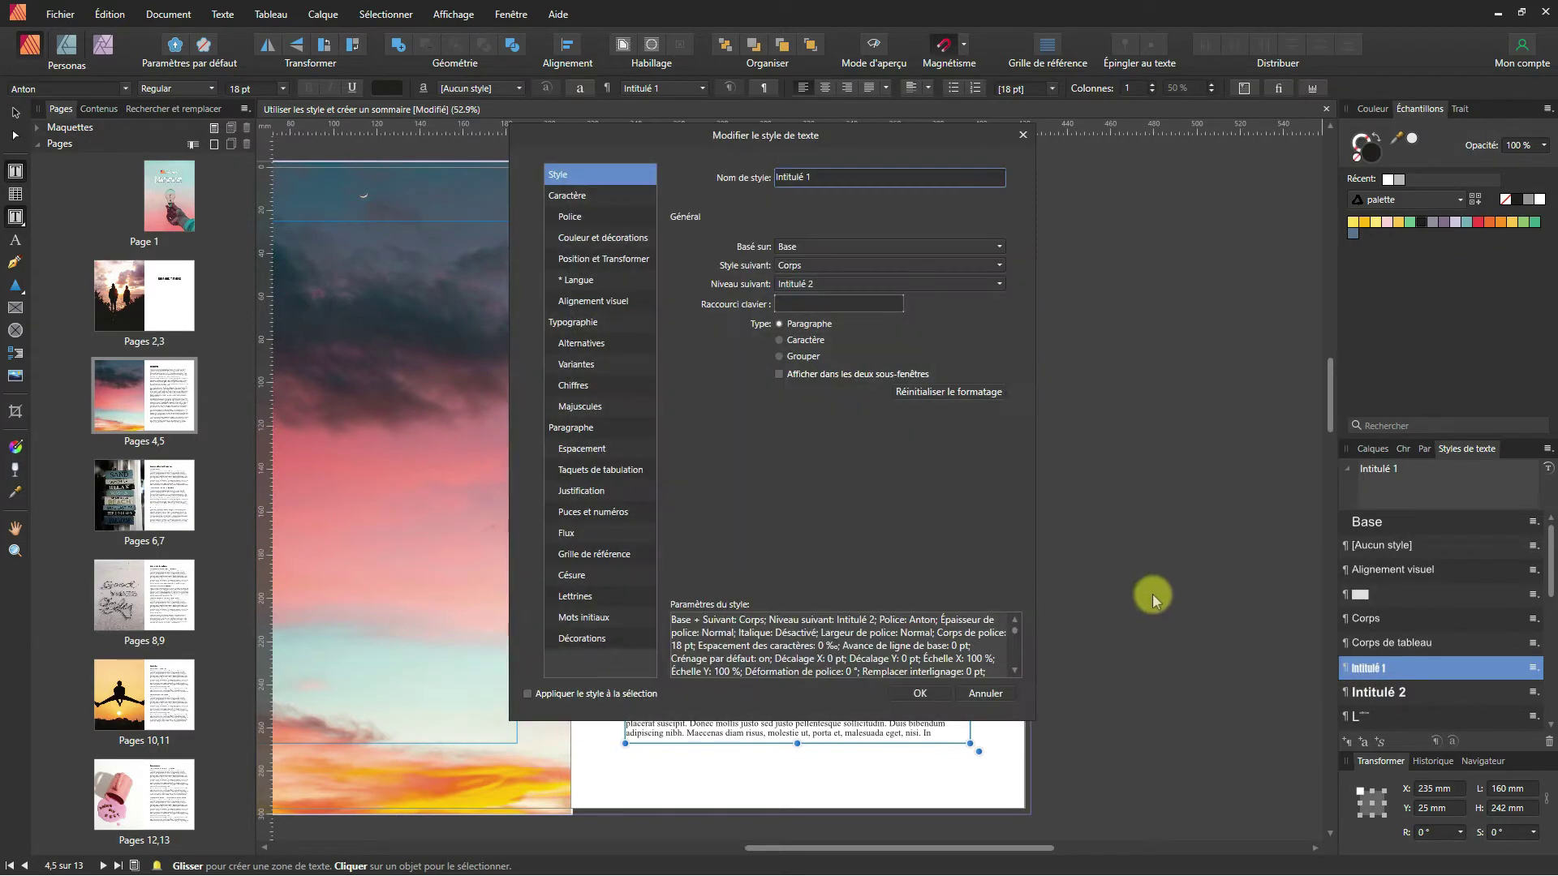
left_click(821, 177)
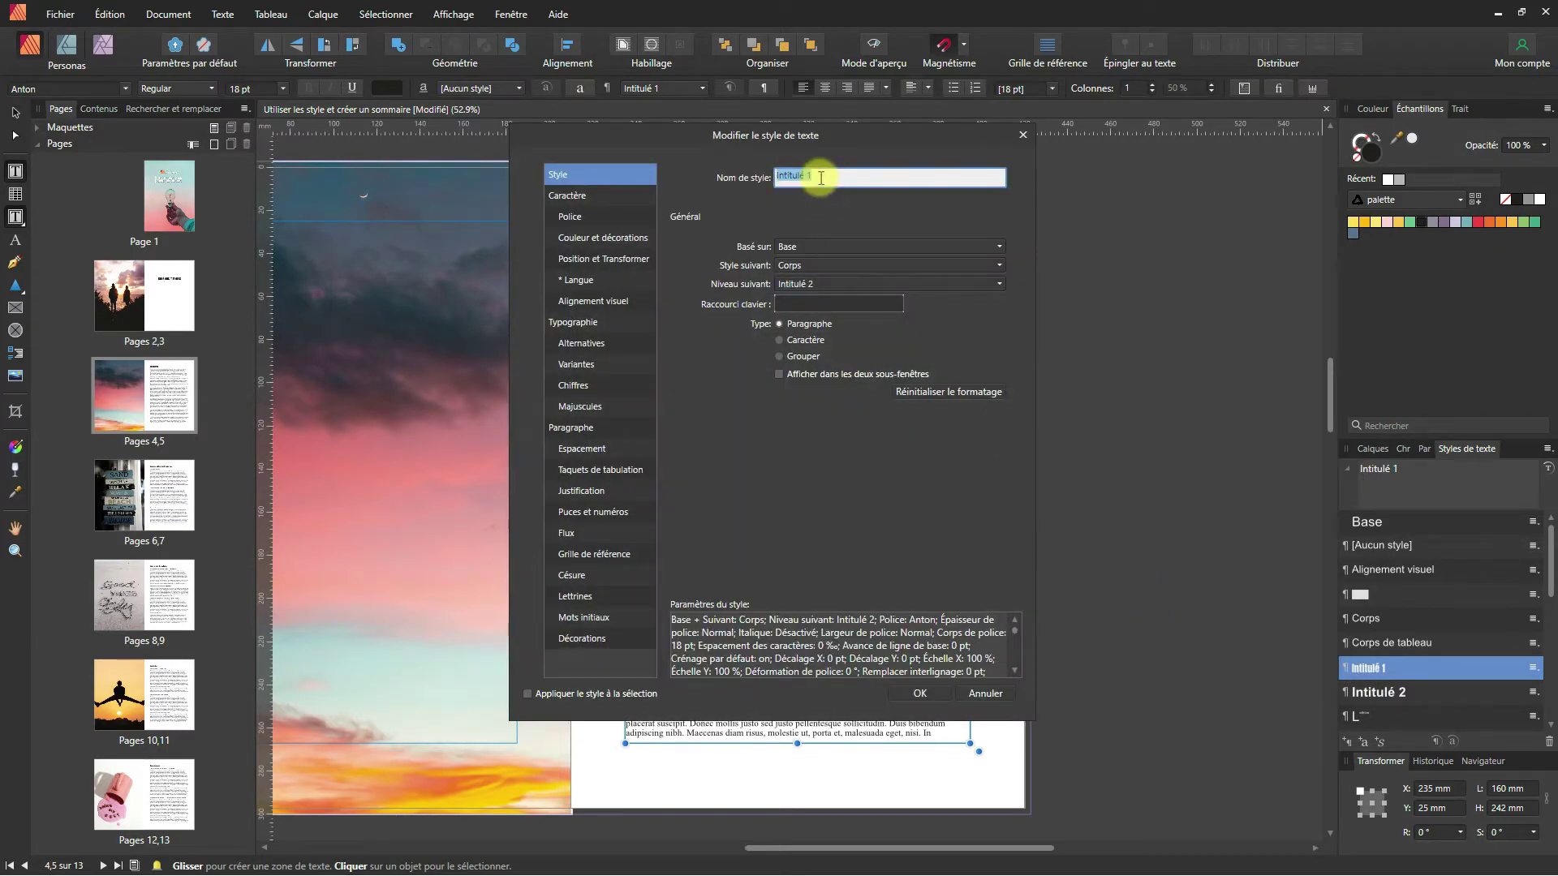
type("TITRES")
left_click(912, 694)
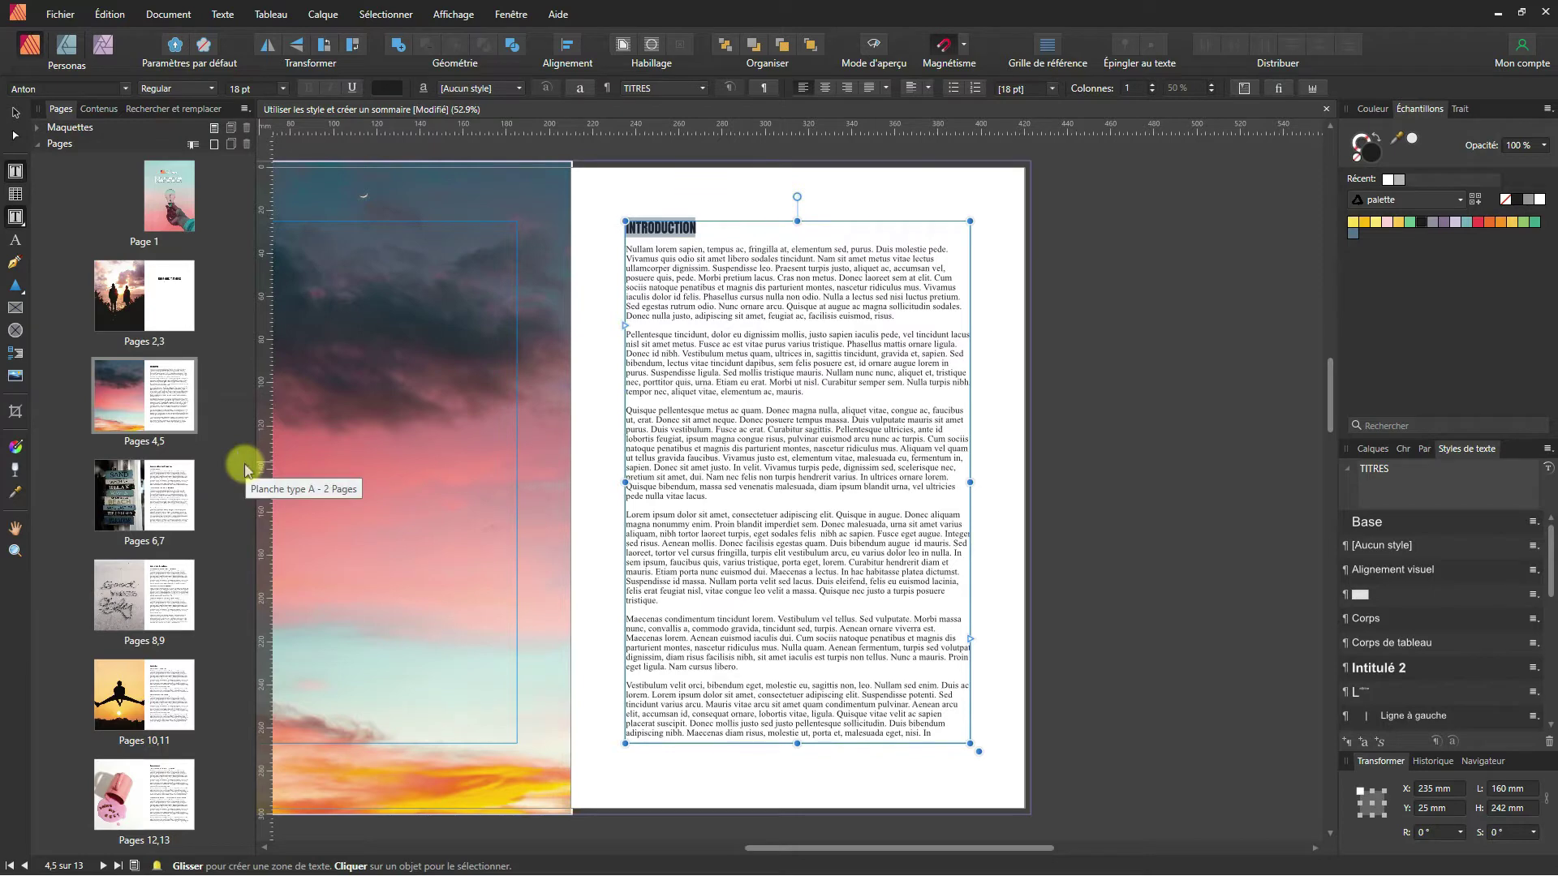
Step: Apply the TITRES style to the headings "Comment utiliser les styles de texte" and "Créer la table des matières" on the following two spreads
left_click(166, 495)
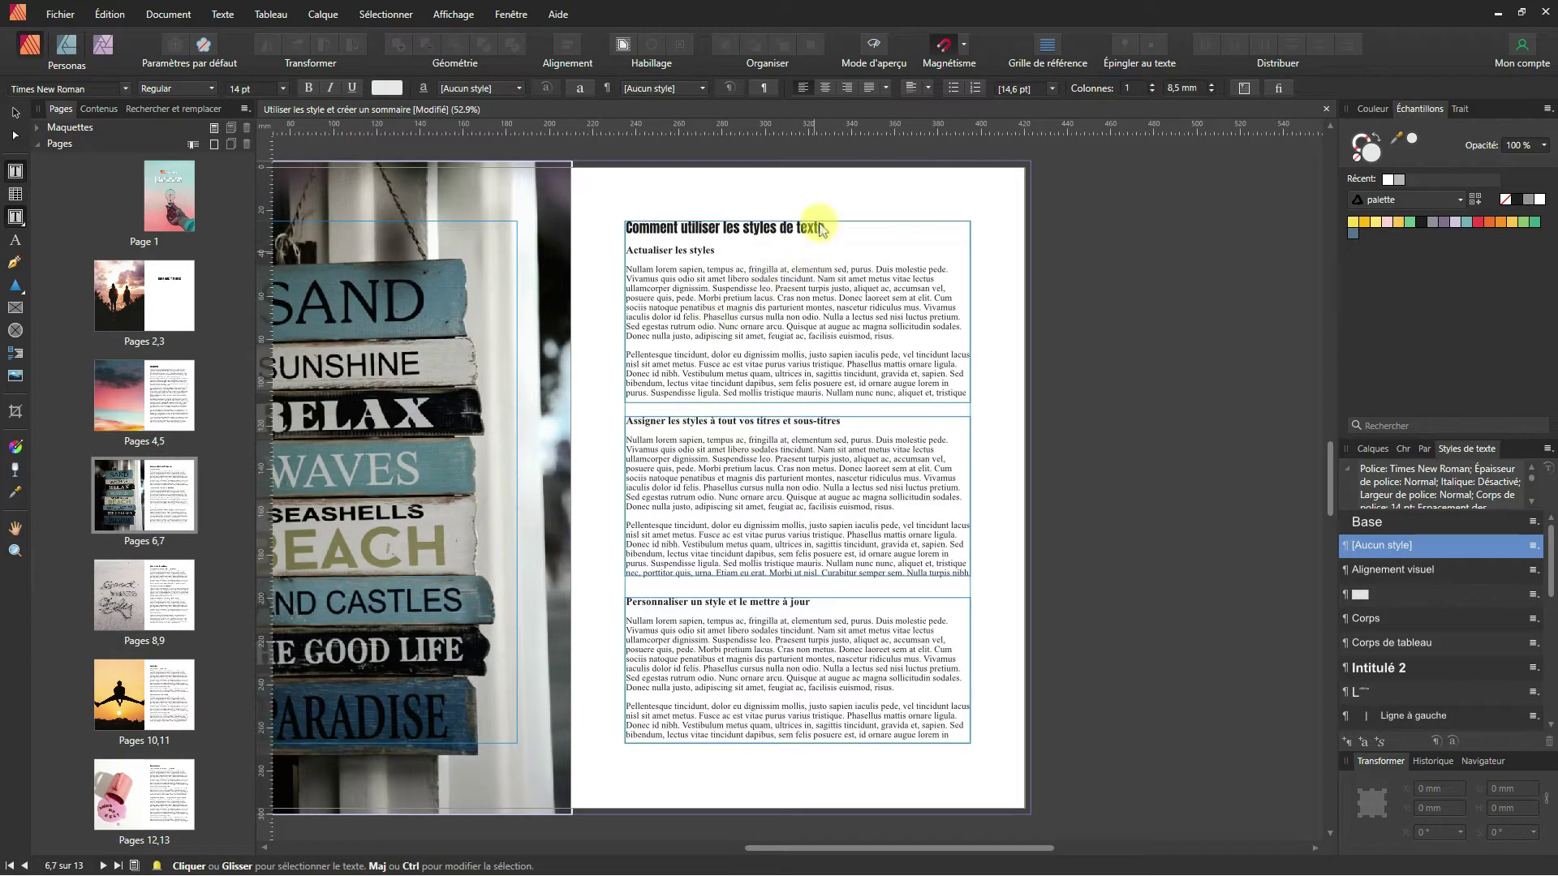
left_click_drag(821, 229, 613, 229)
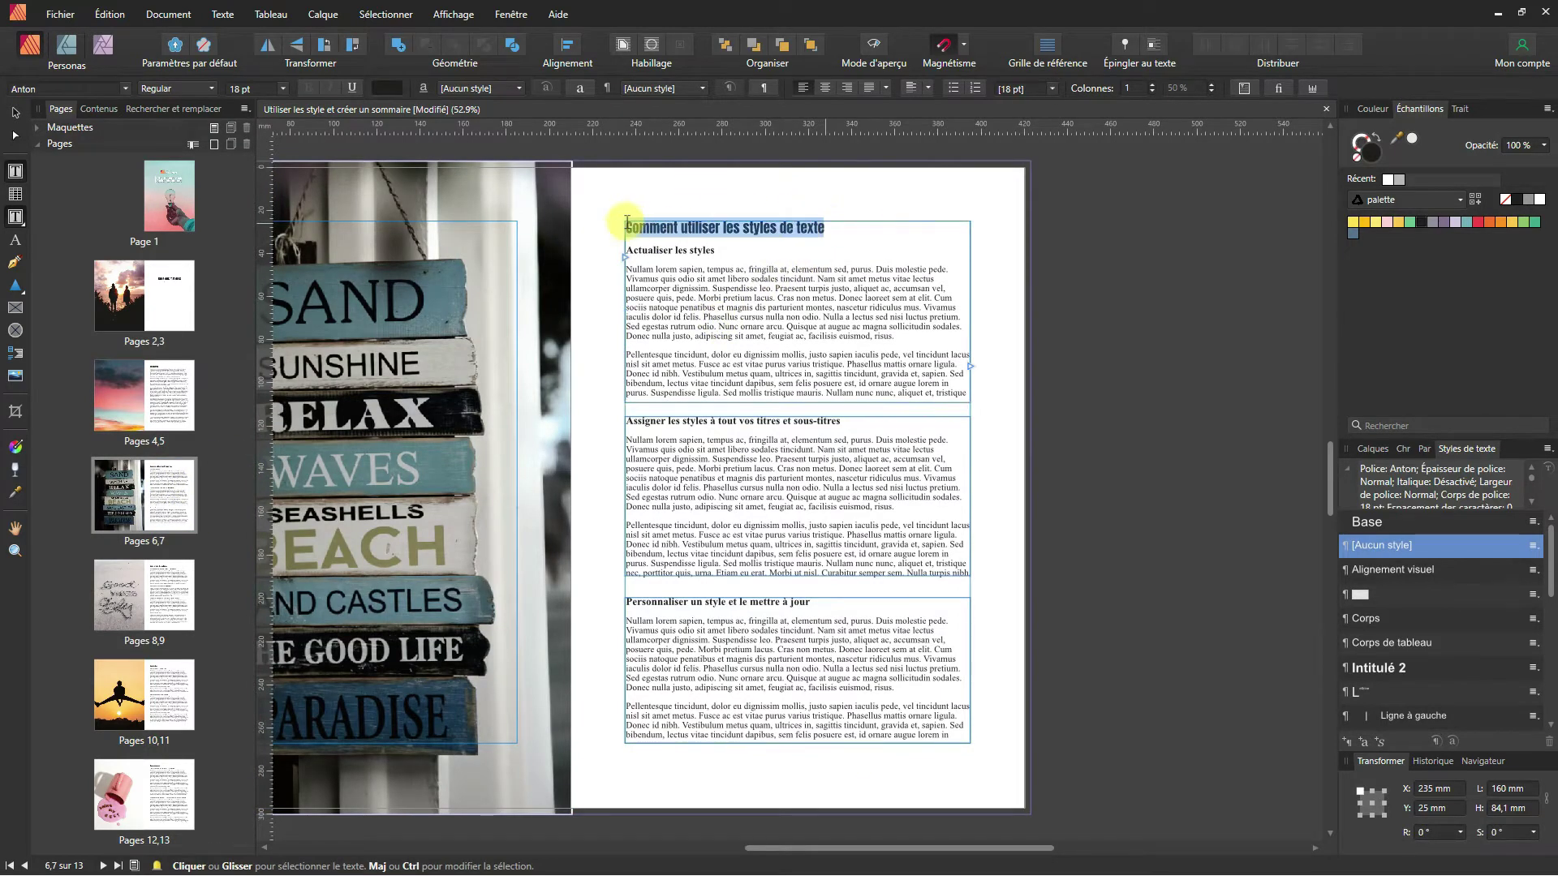
scroll(1395, 665, "down", 3)
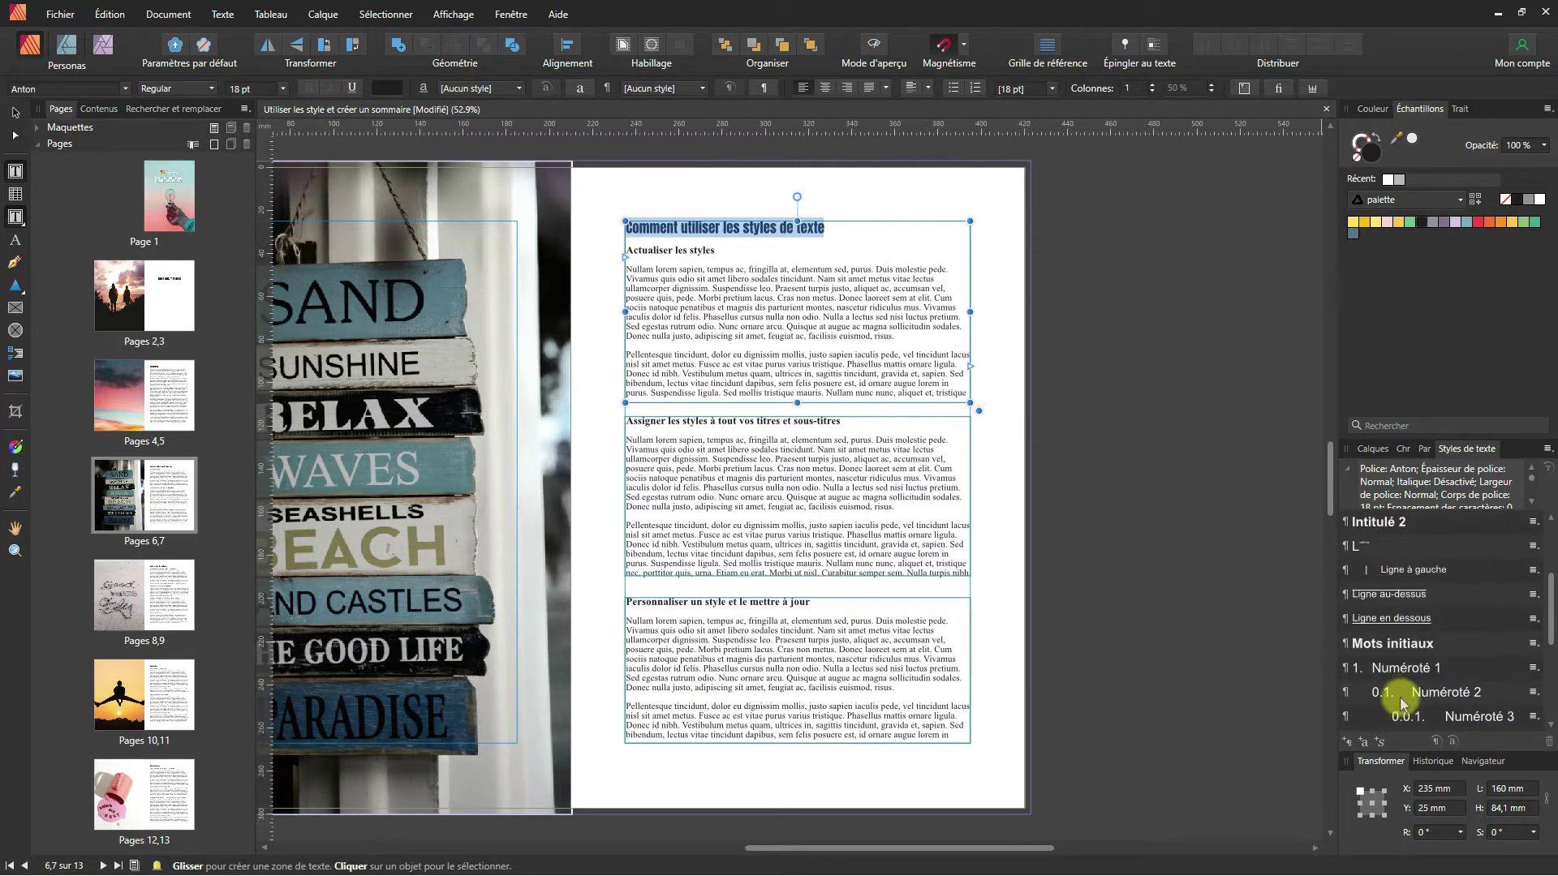
scroll(1396, 697, "down", 3)
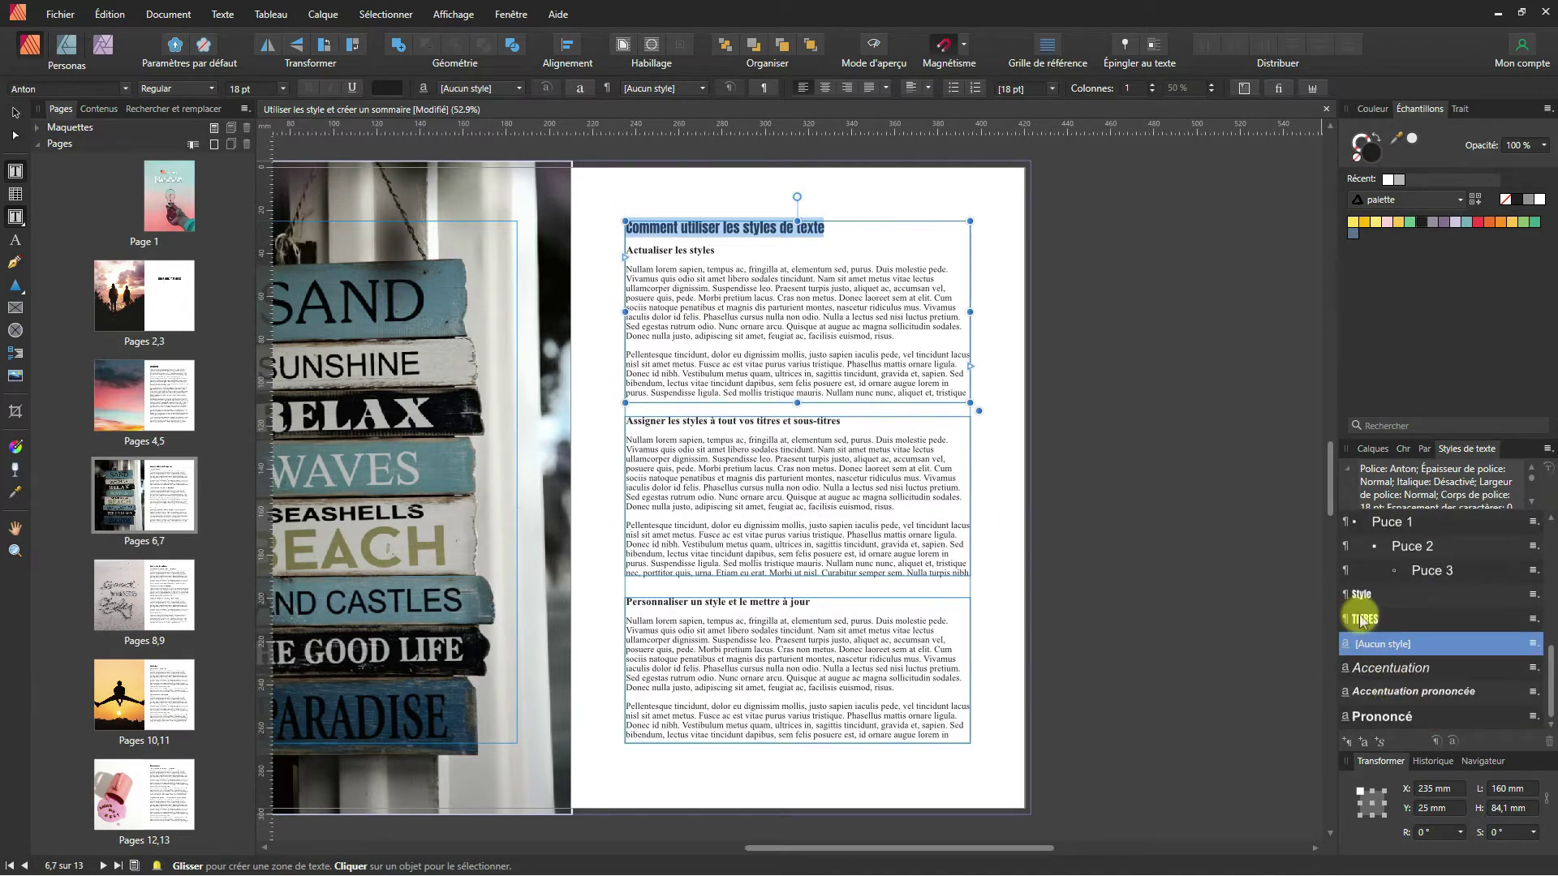
left_click(1363, 620)
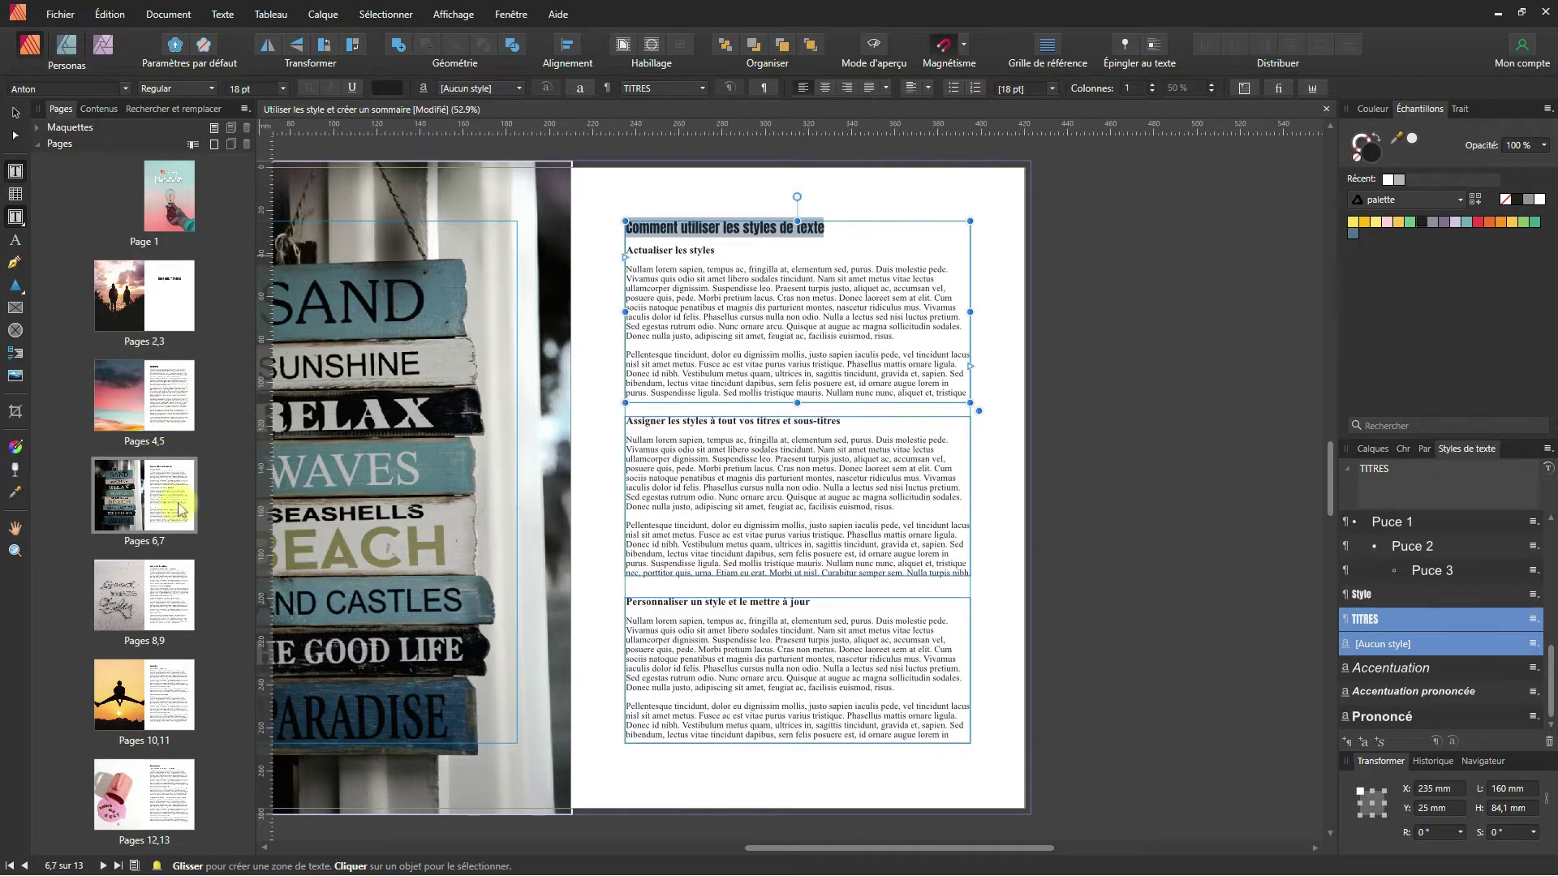
left_click(175, 581)
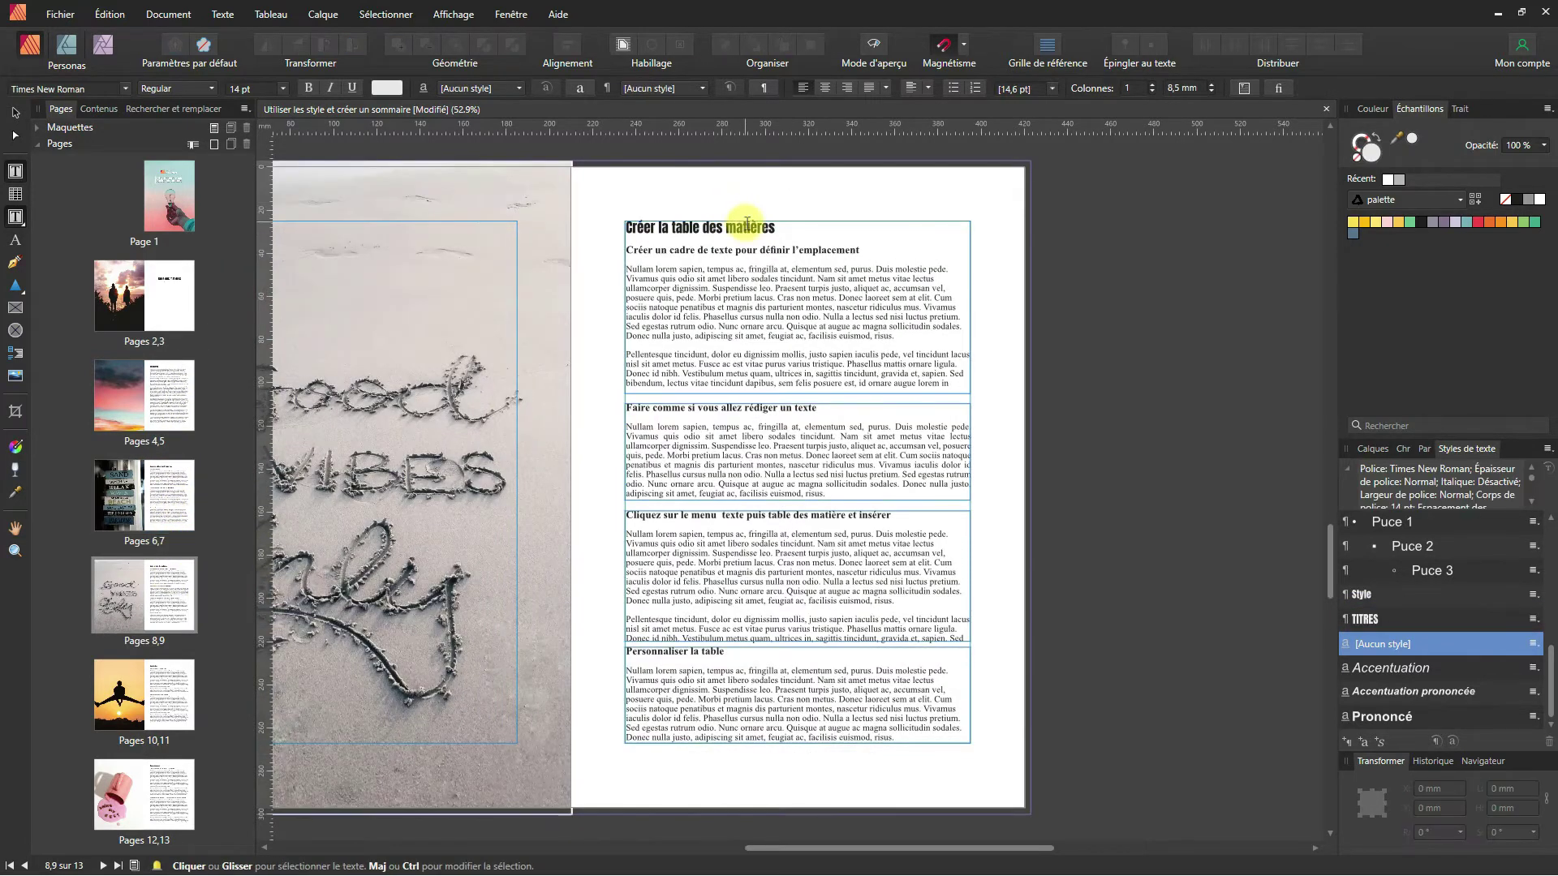
triple_click(746, 225)
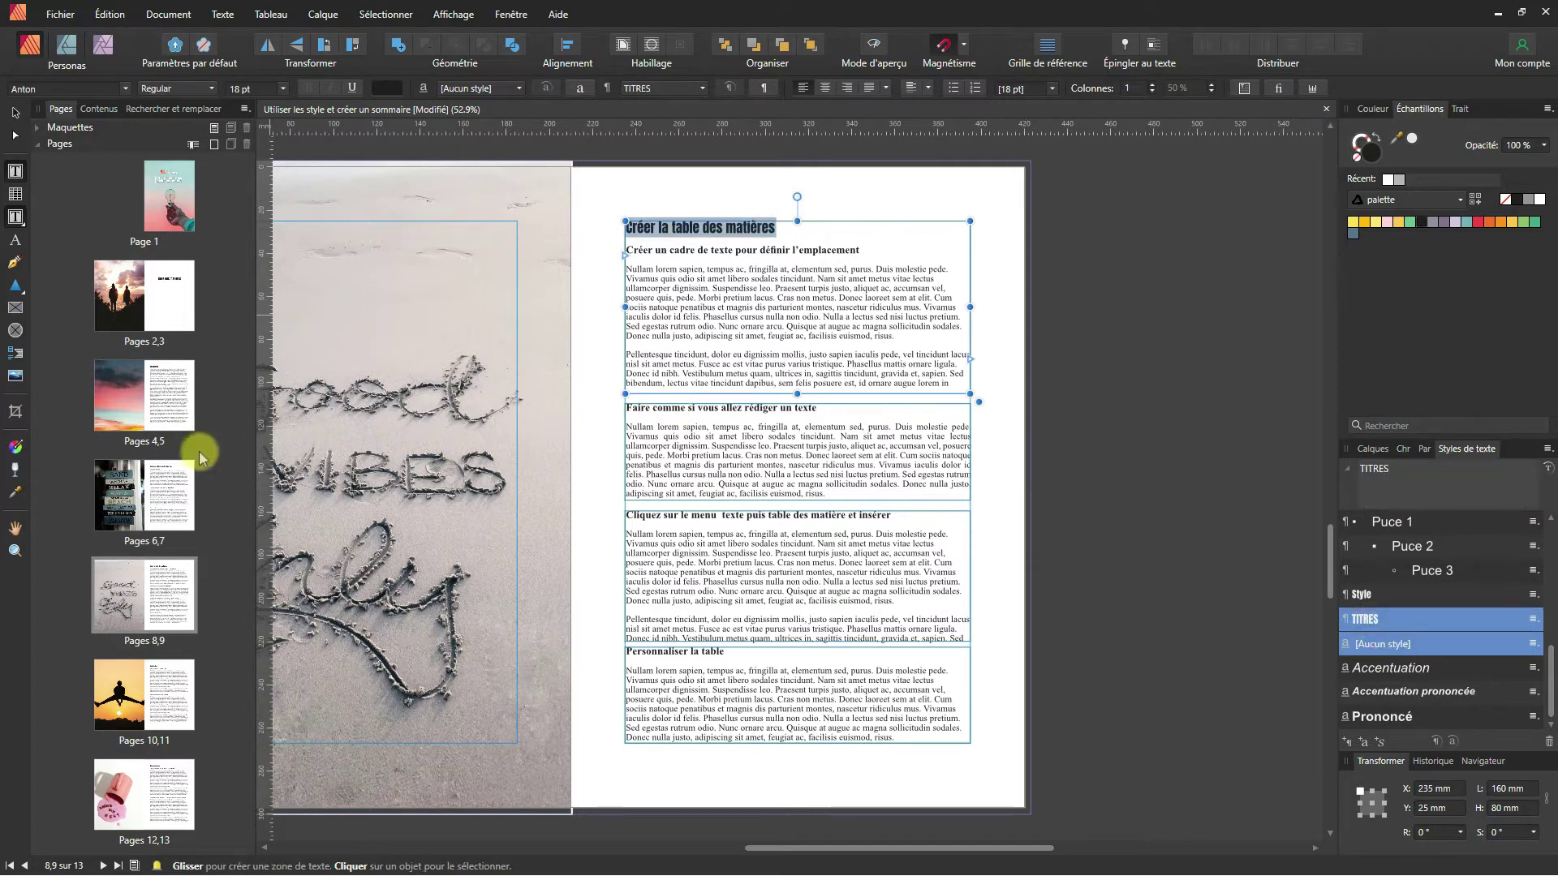
Step: Apply the TITRES style to the headings "Conclusion" and "Remerciements" on pages 10,11 and 12,13
left_click(156, 609)
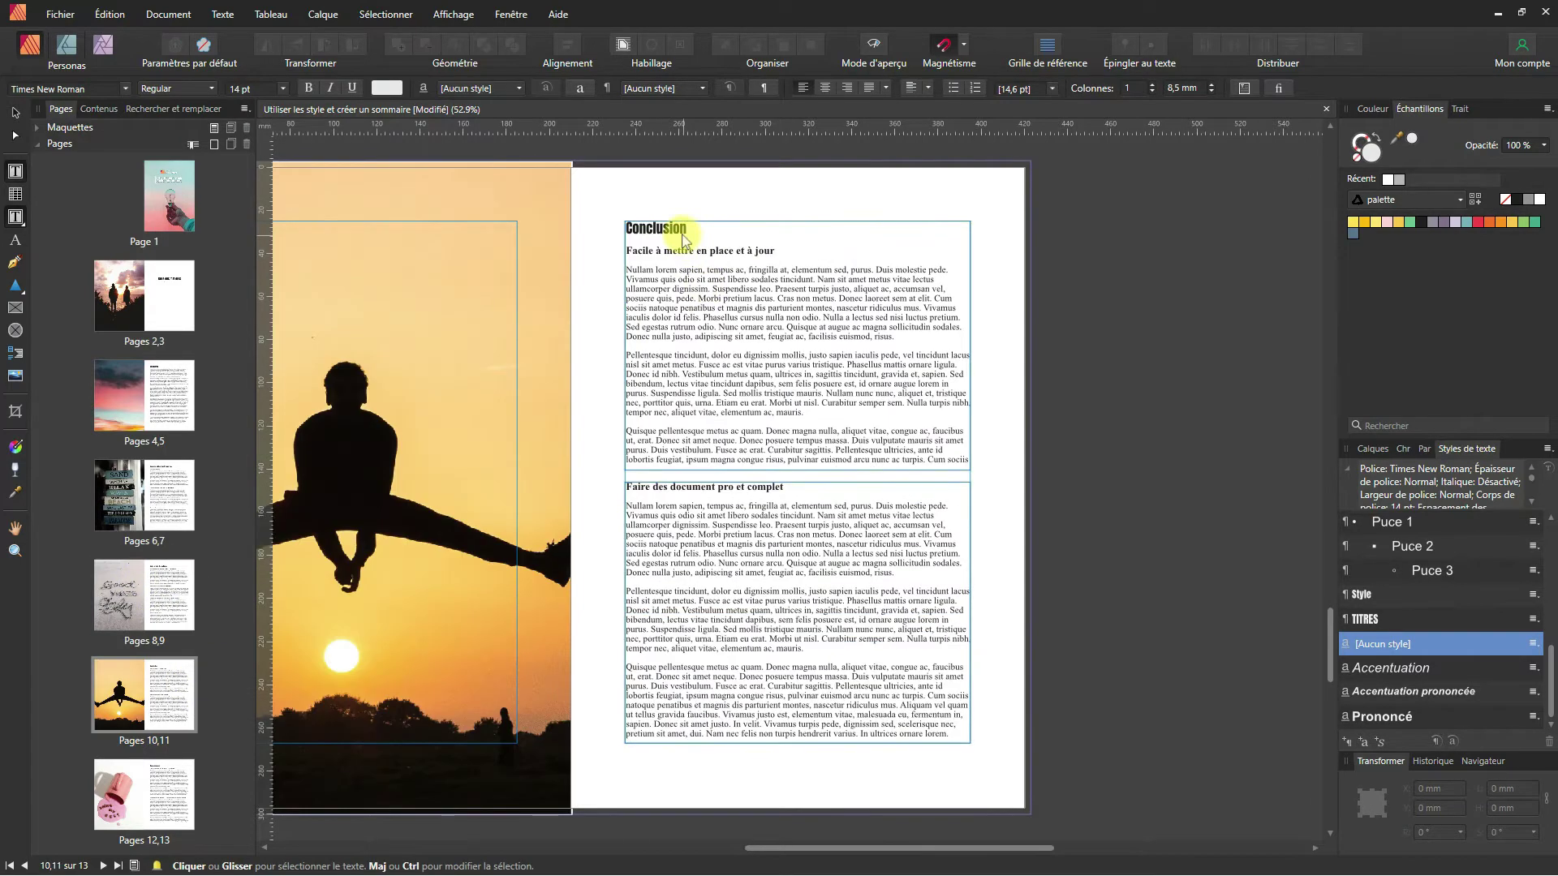
double_click(659, 228)
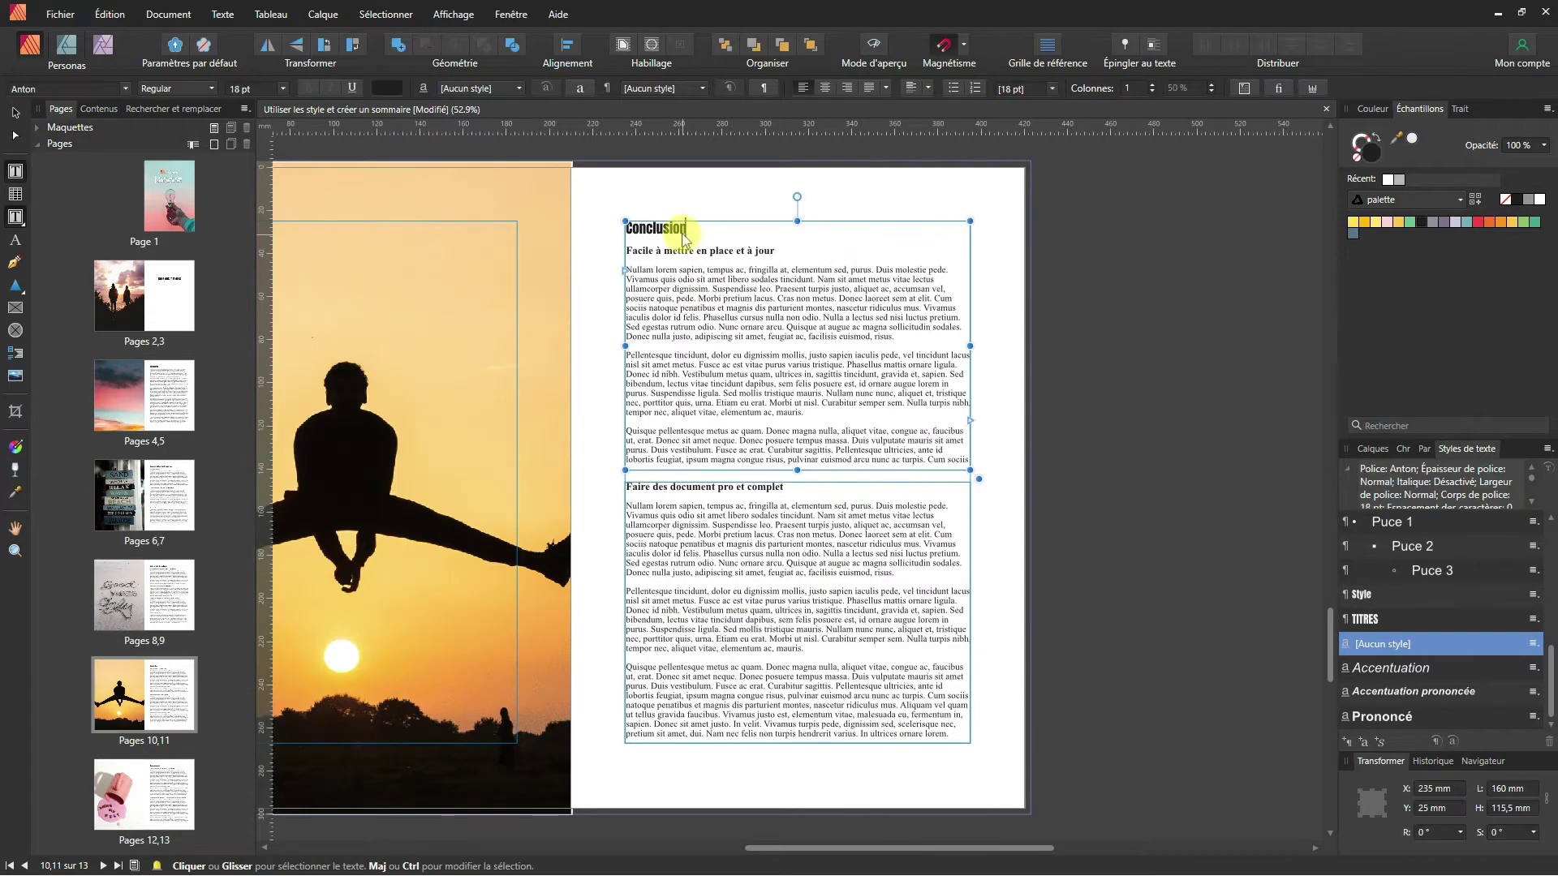
left_click(1365, 619)
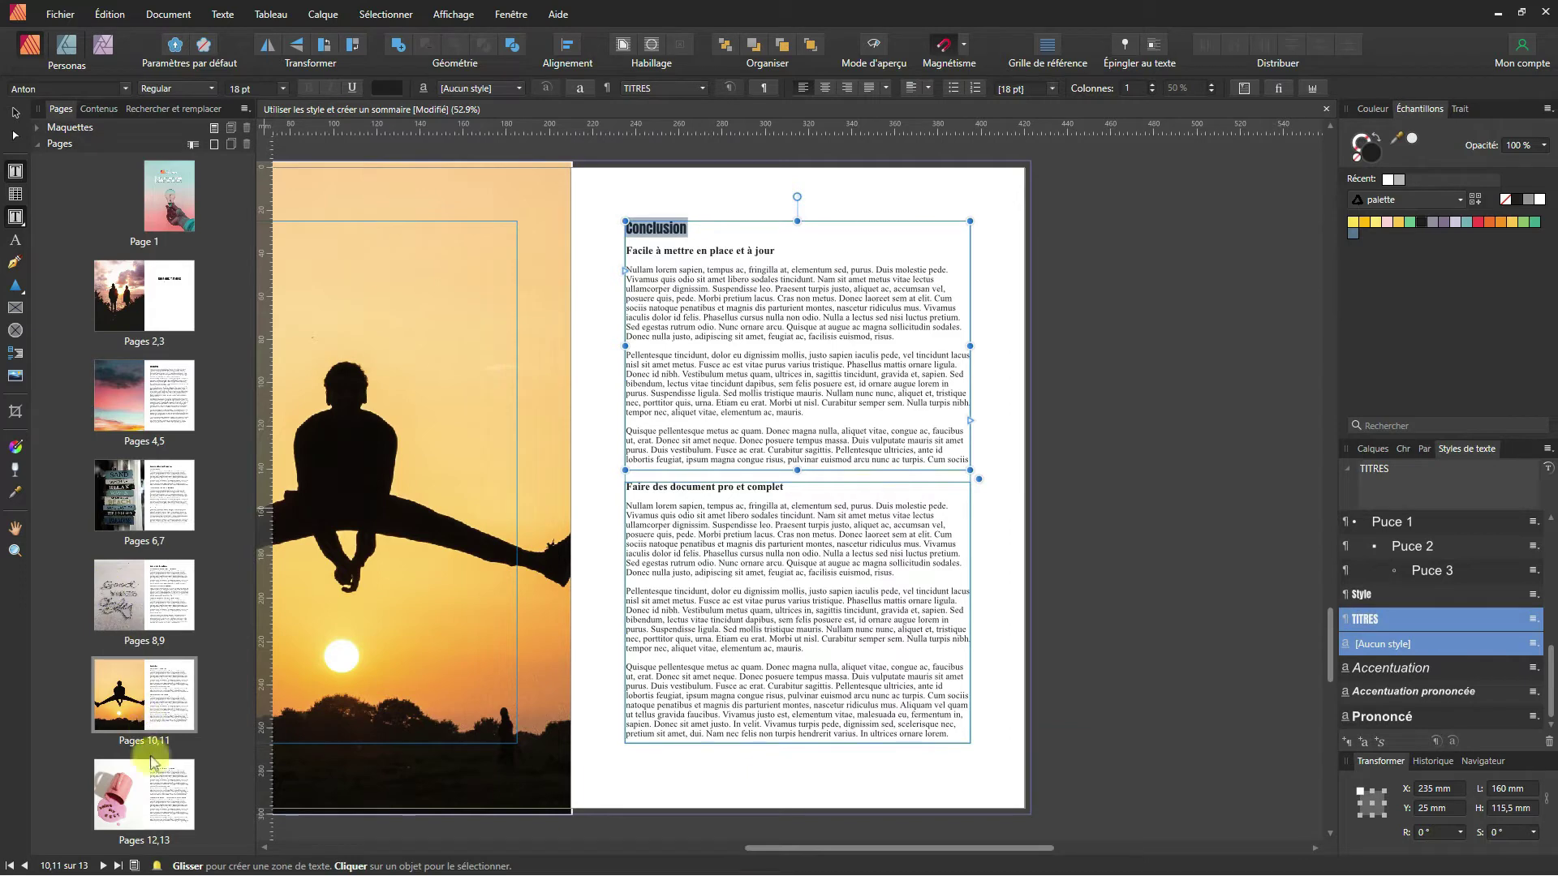
left_click(146, 797)
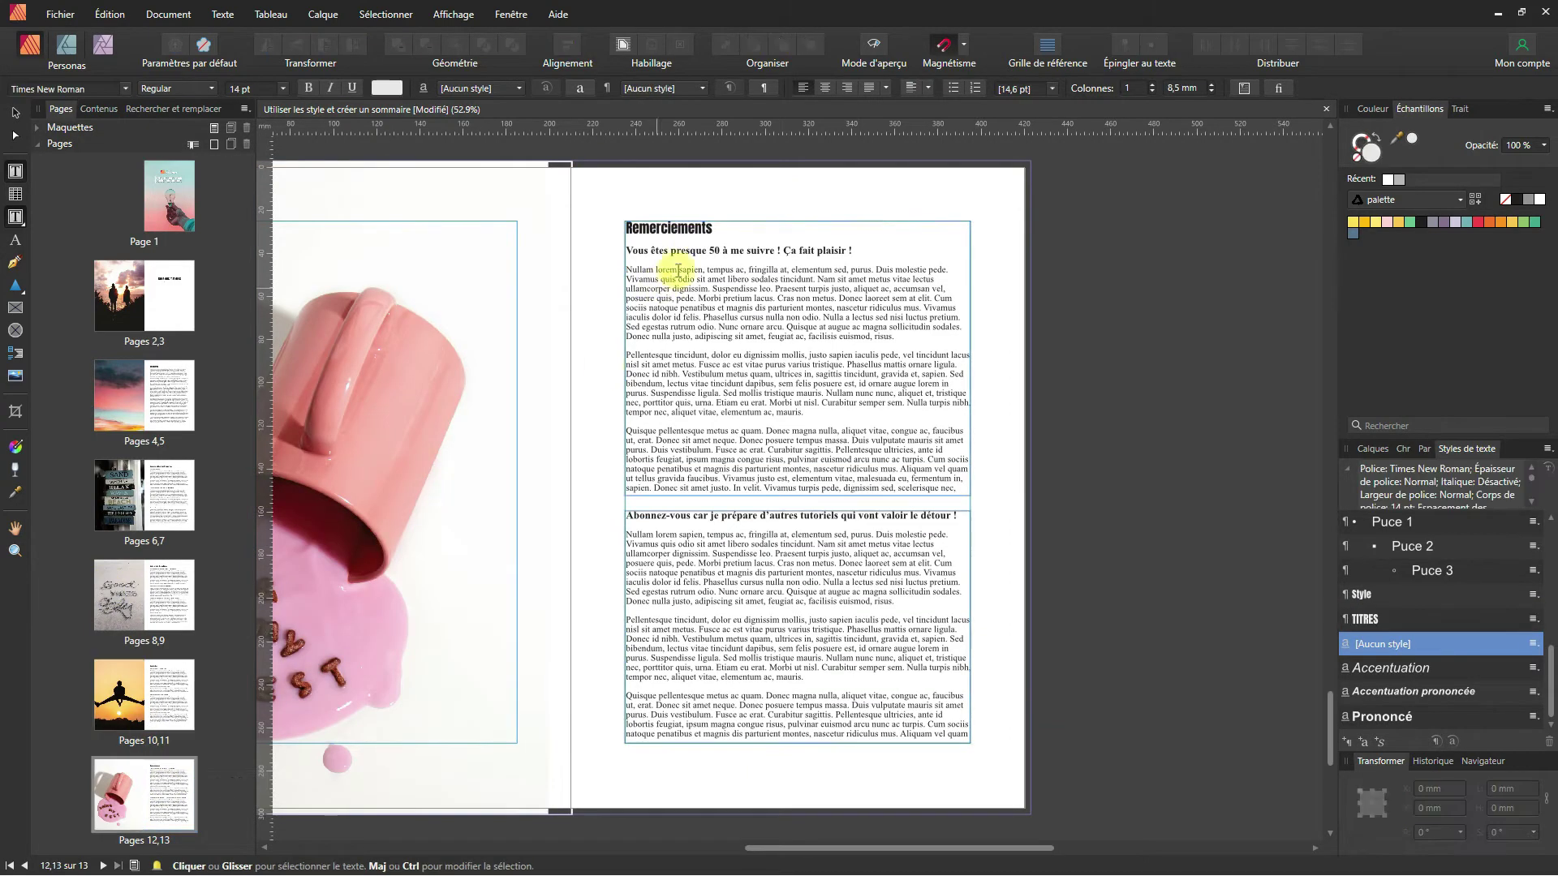
double_click(692, 231)
left_click(1365, 619)
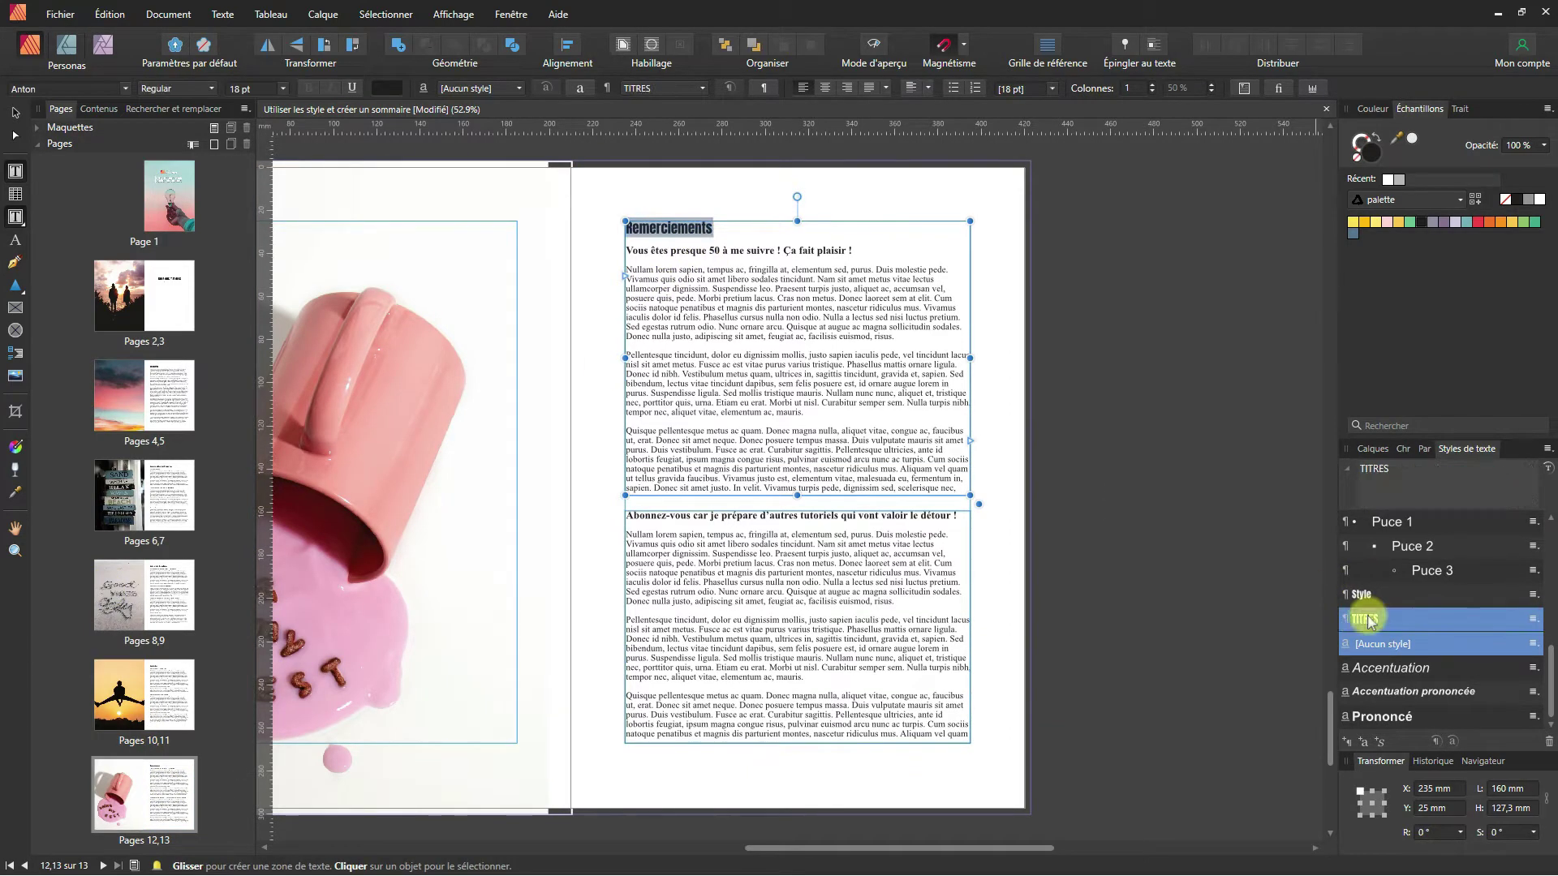
Step: Update the Intitulé 2 text style to match the formatting of the "Actualiser les styles" subheading on pages 6,7
left_click(160, 389)
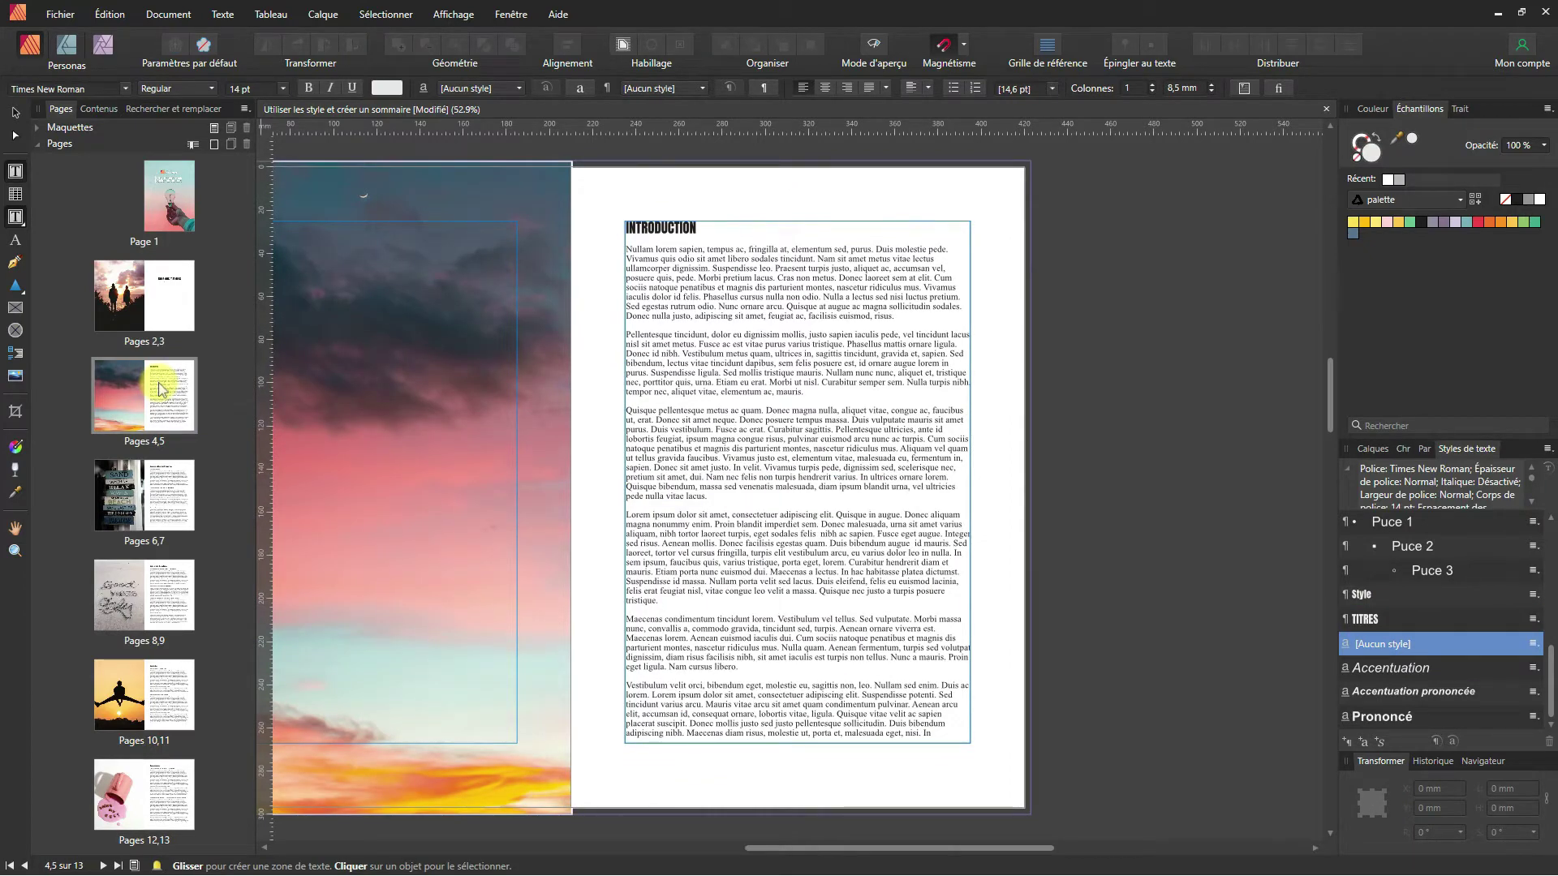
left_click(168, 493)
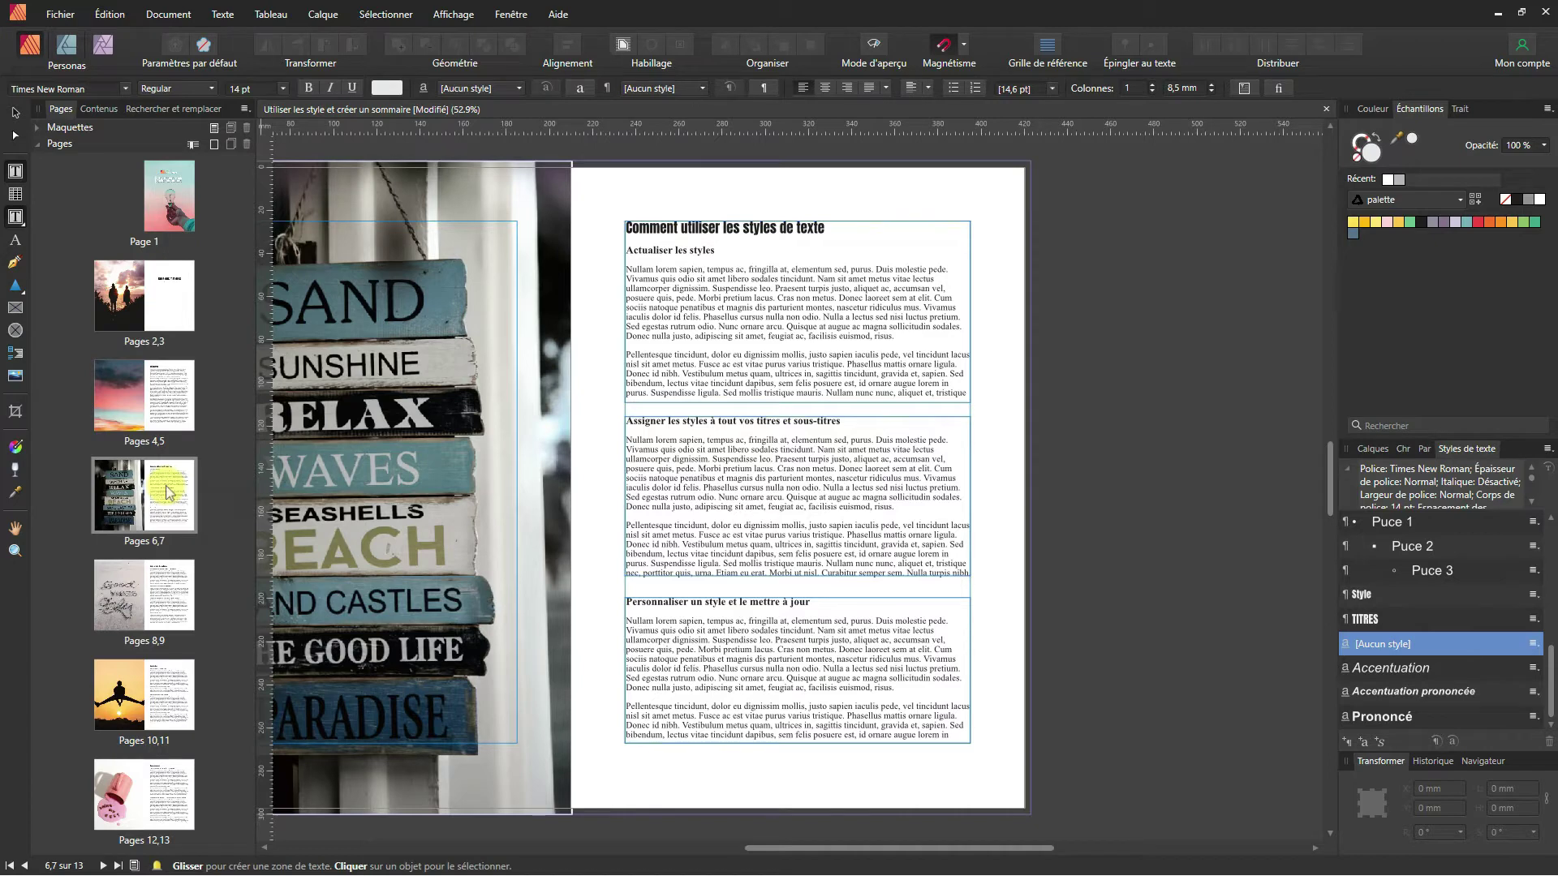
triple_click(708, 253)
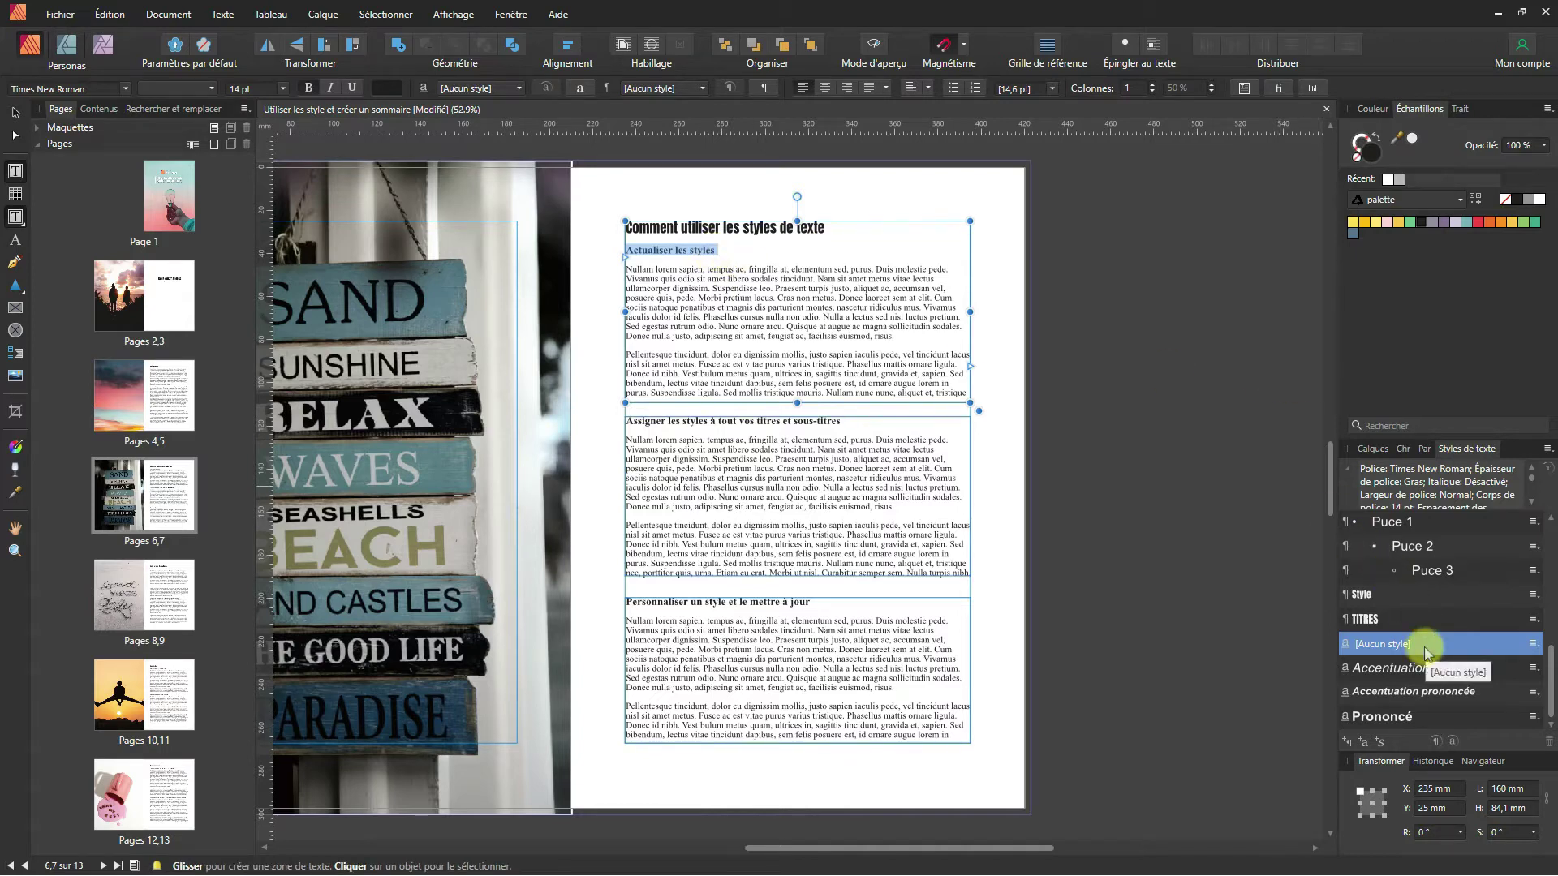
scroll(1428, 651, "up", 5)
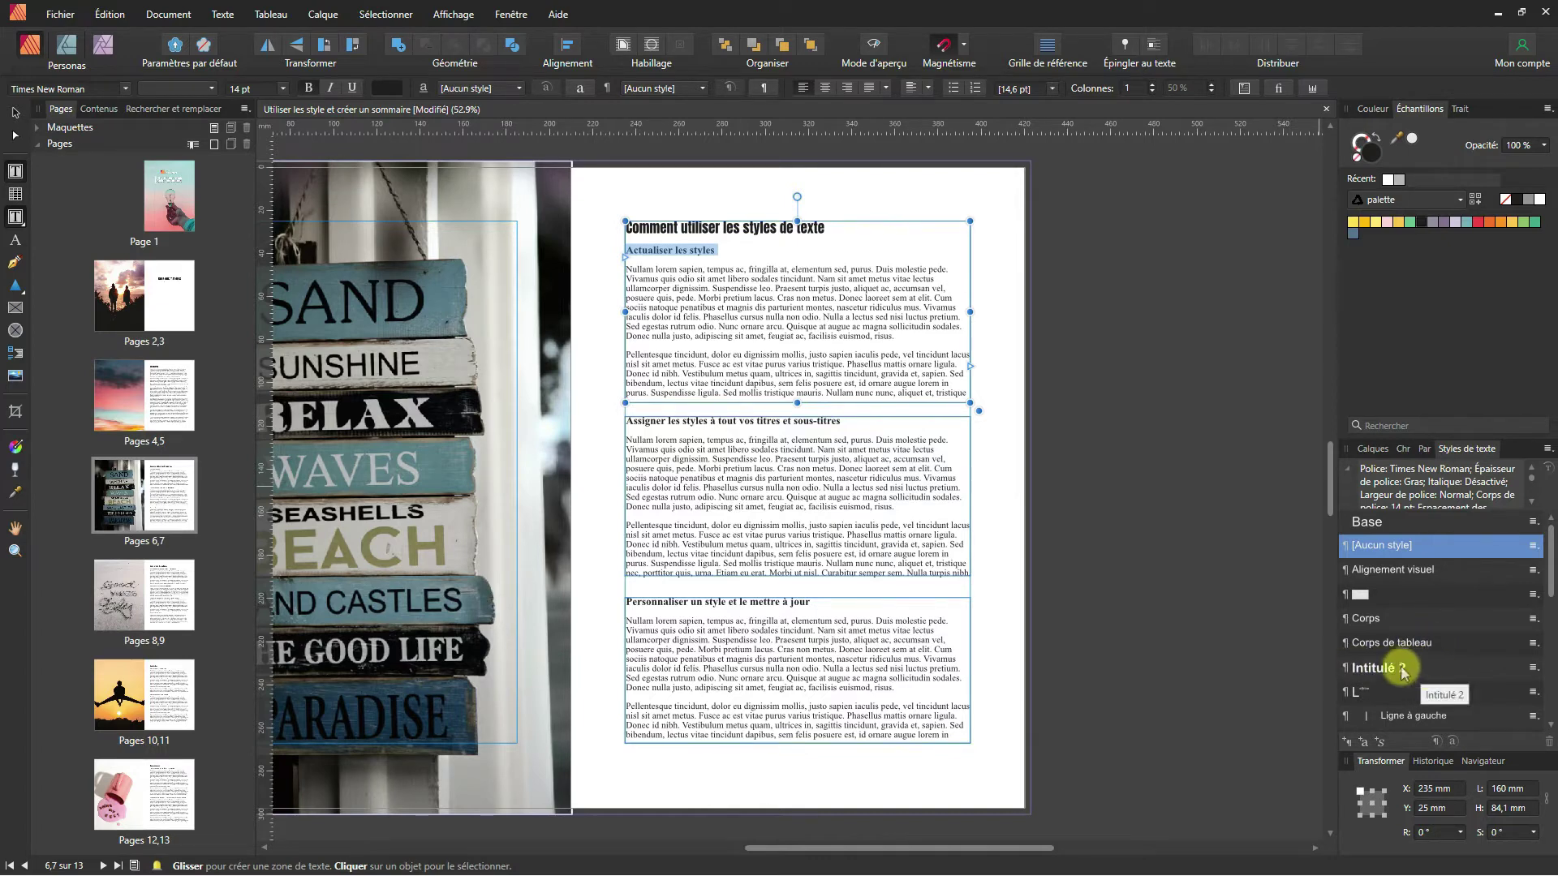
left_click(1533, 668)
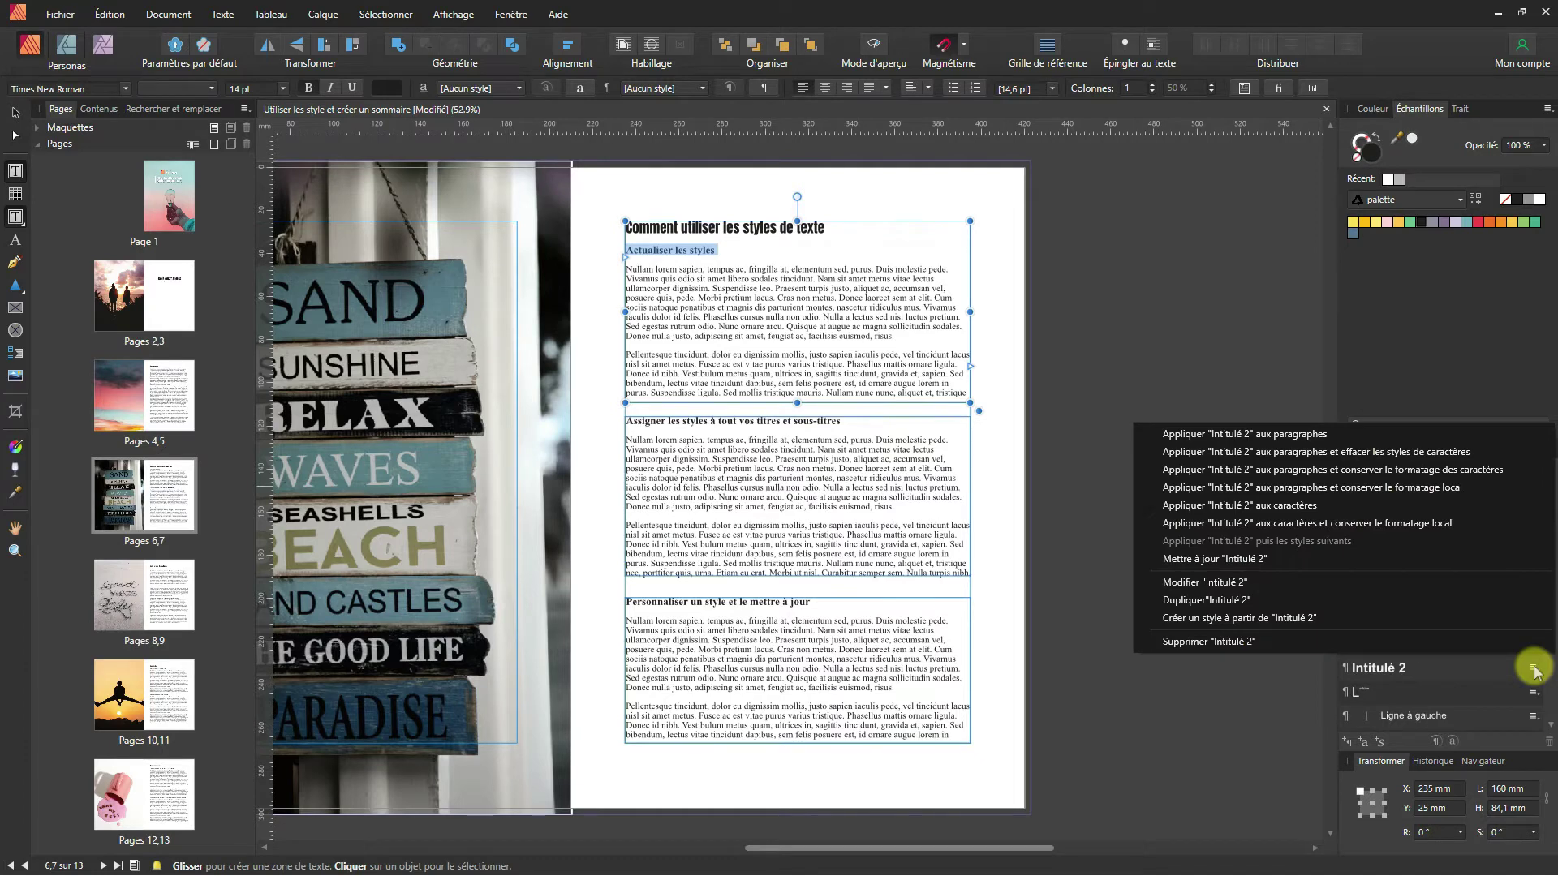
left_click(1251, 568)
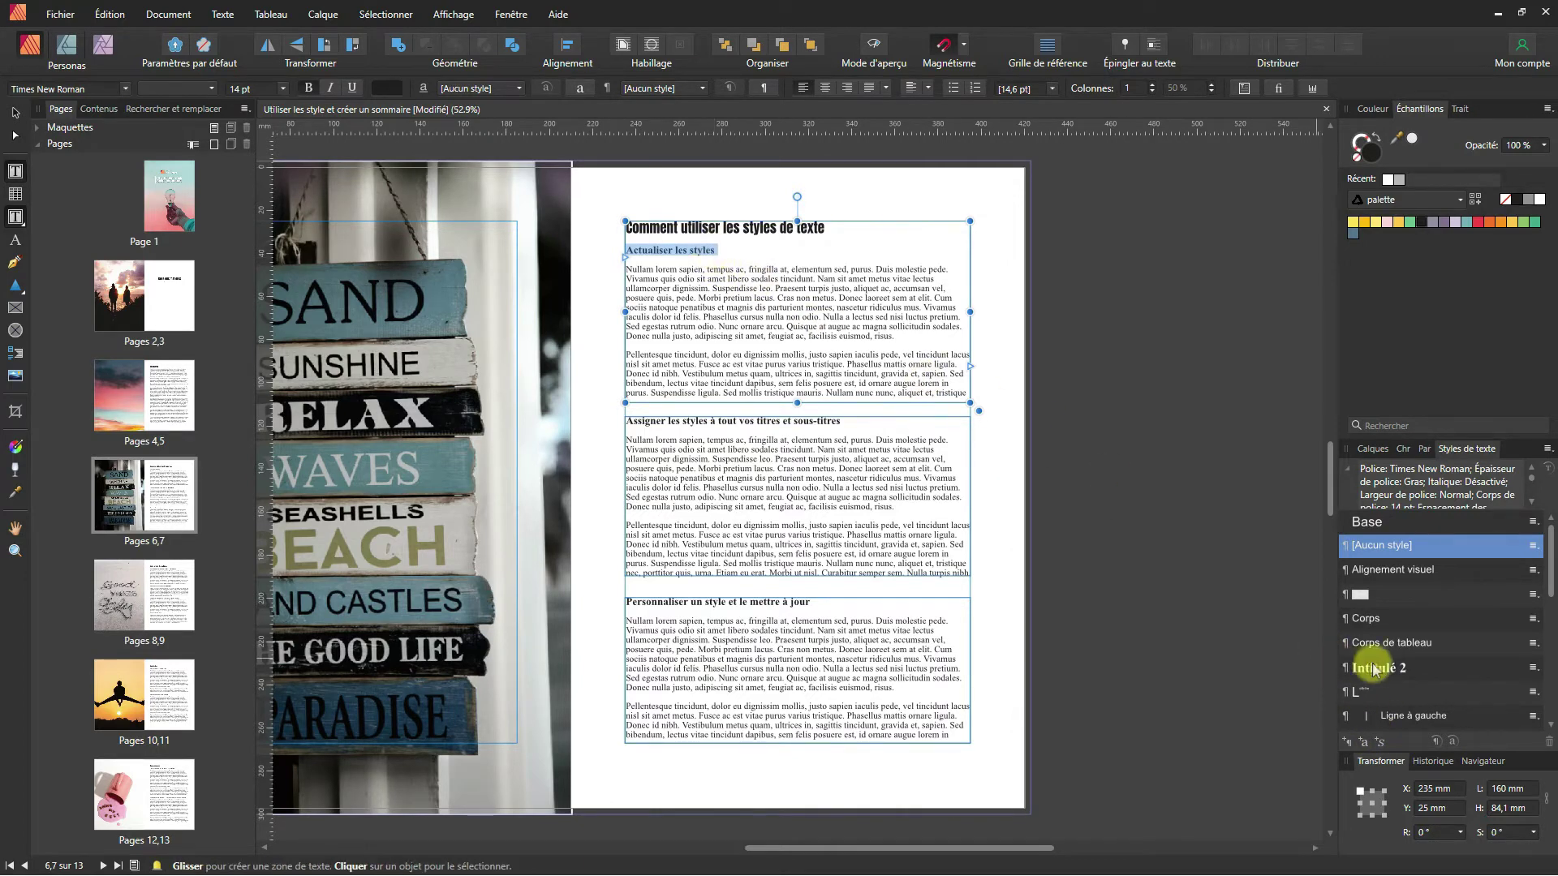
Step: Rename the Intitulé 2 paragraph style as Sous-titres
right_click(1401, 668)
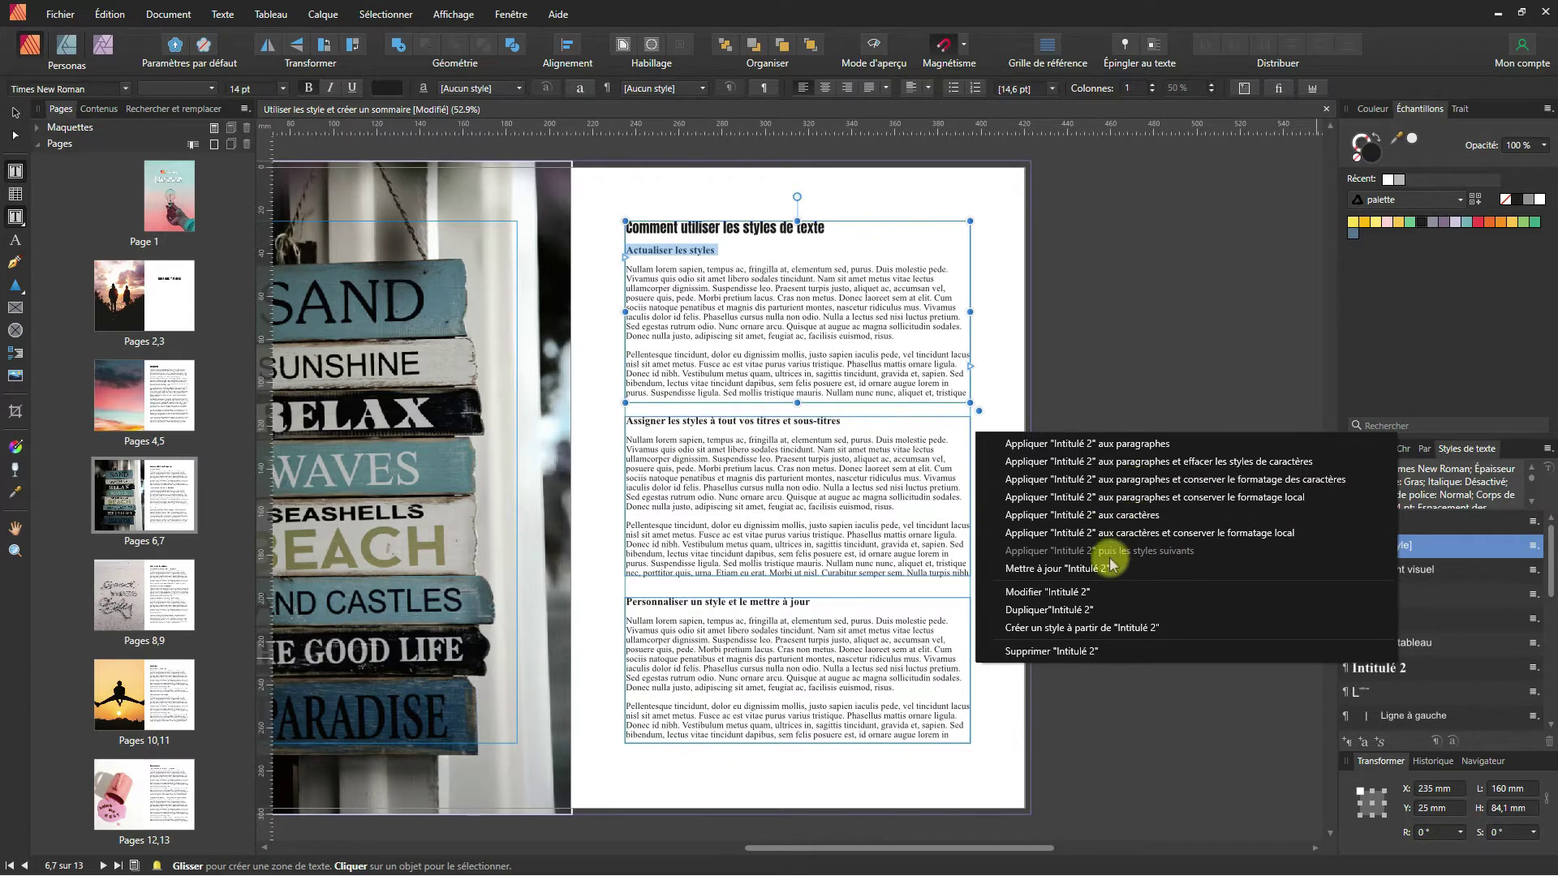
left_click(1073, 600)
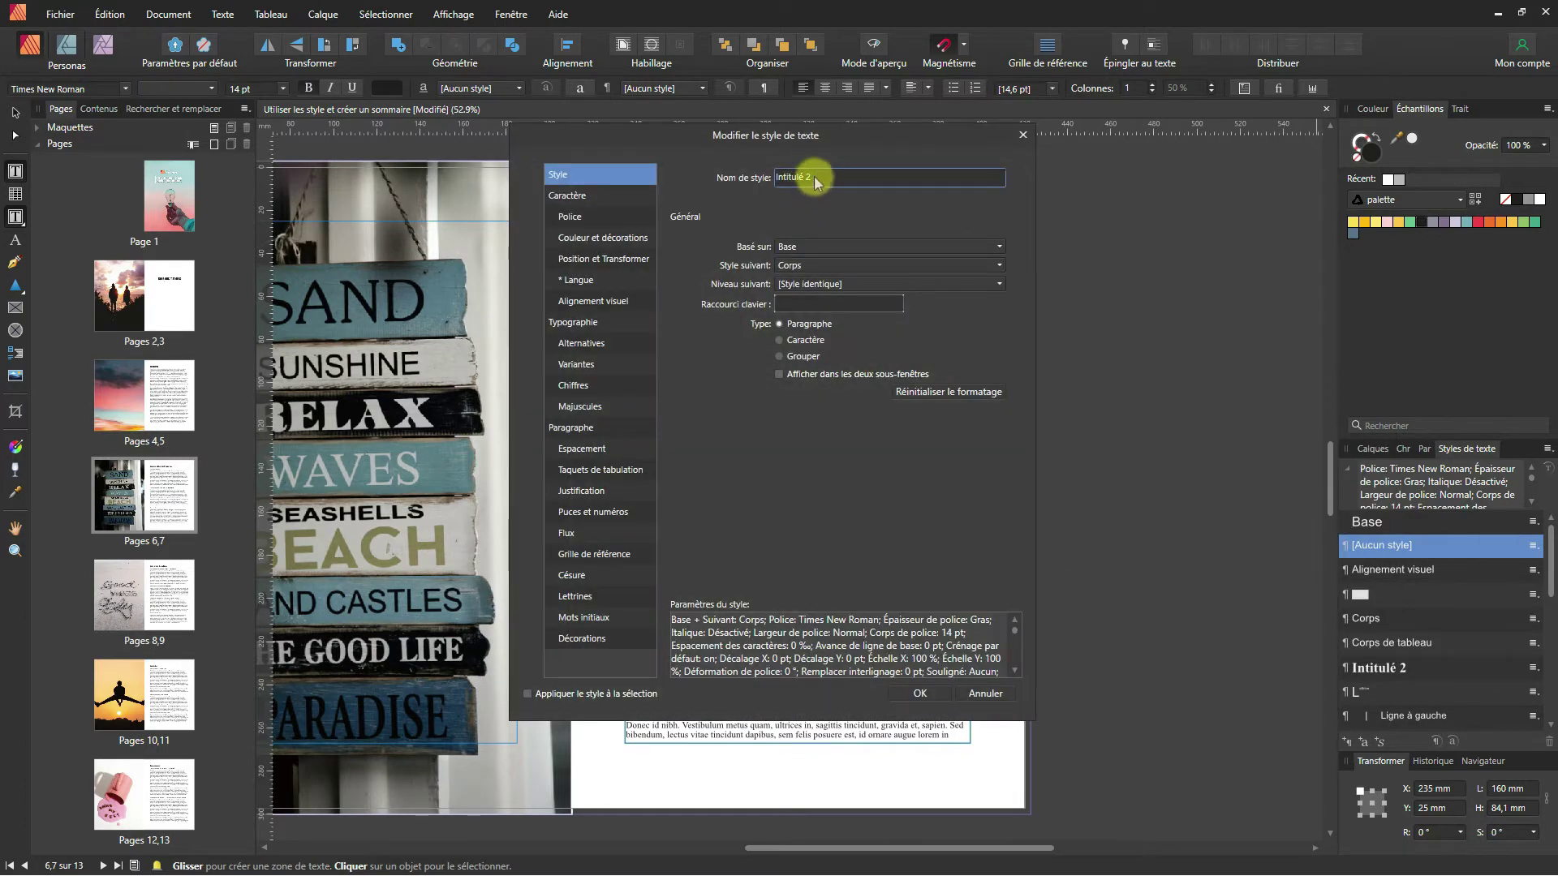
type("So")
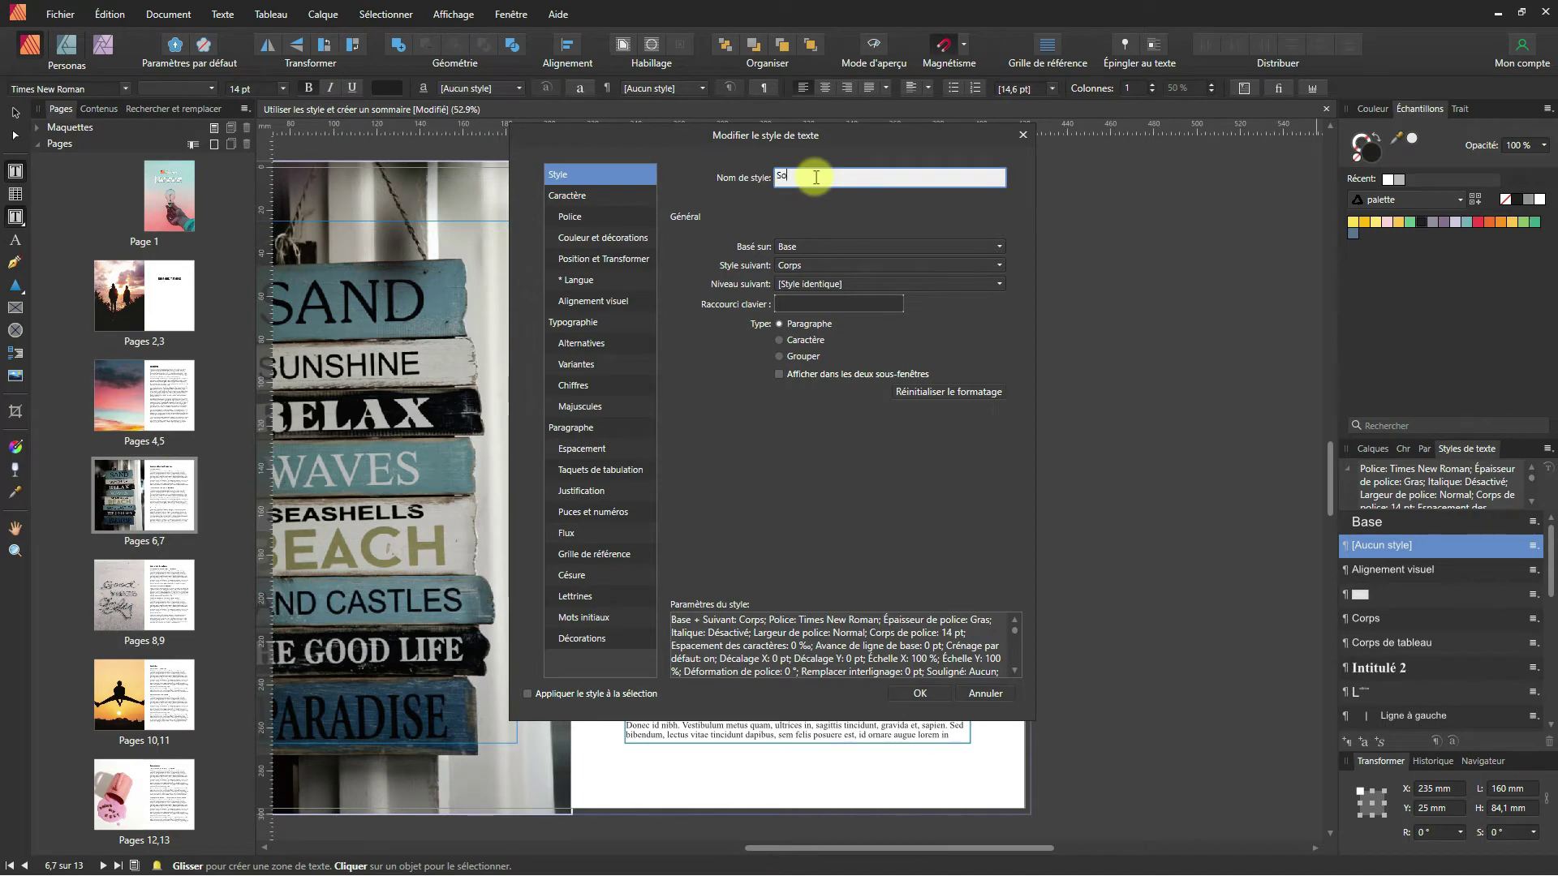
type("us-titres")
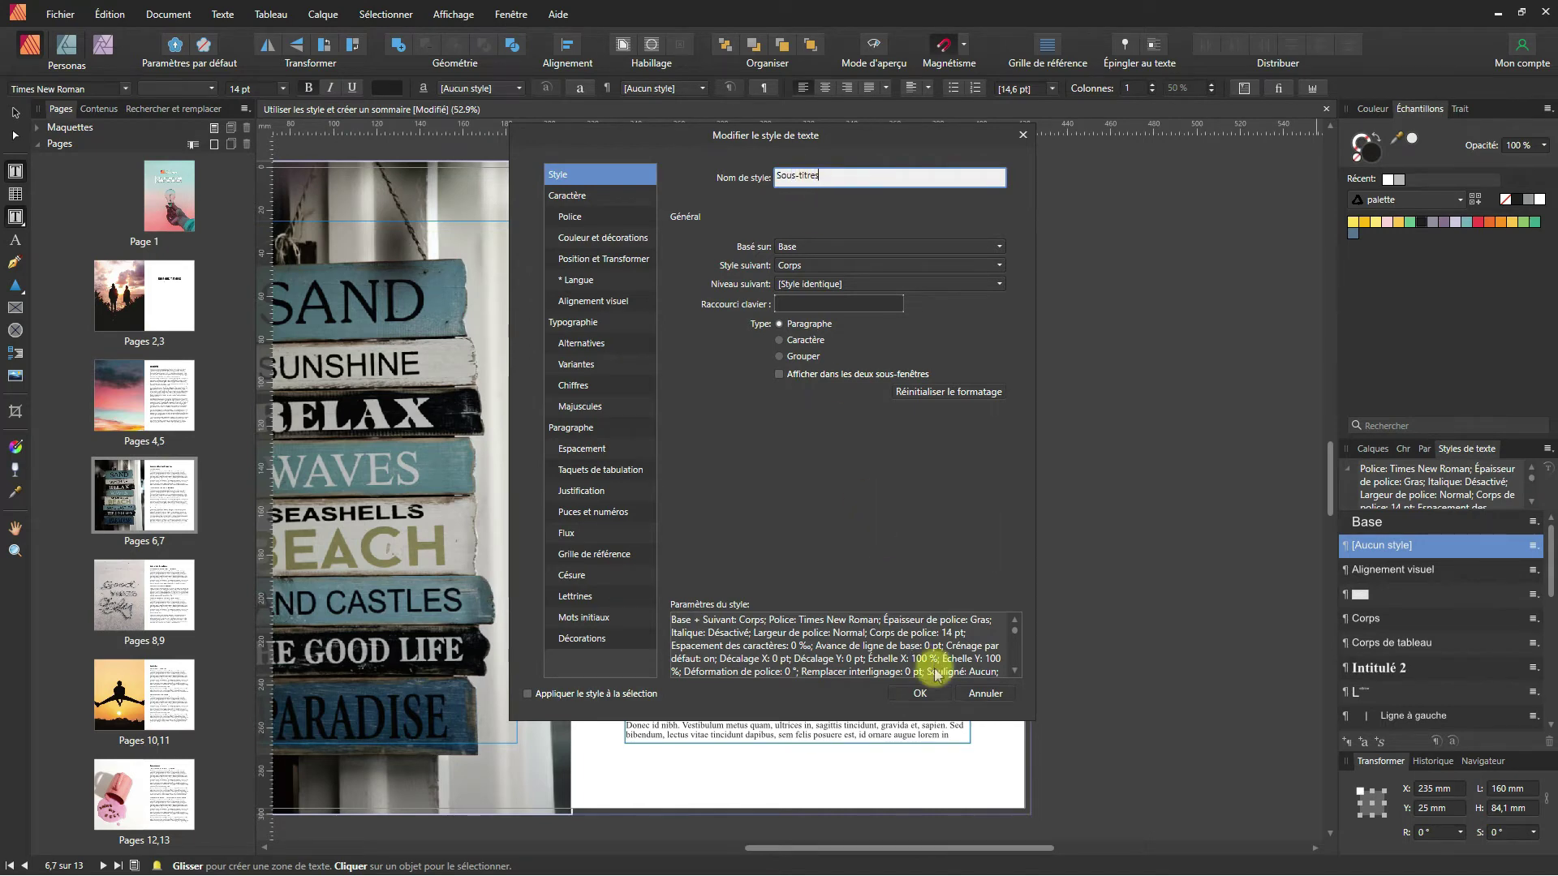
left_click(922, 691)
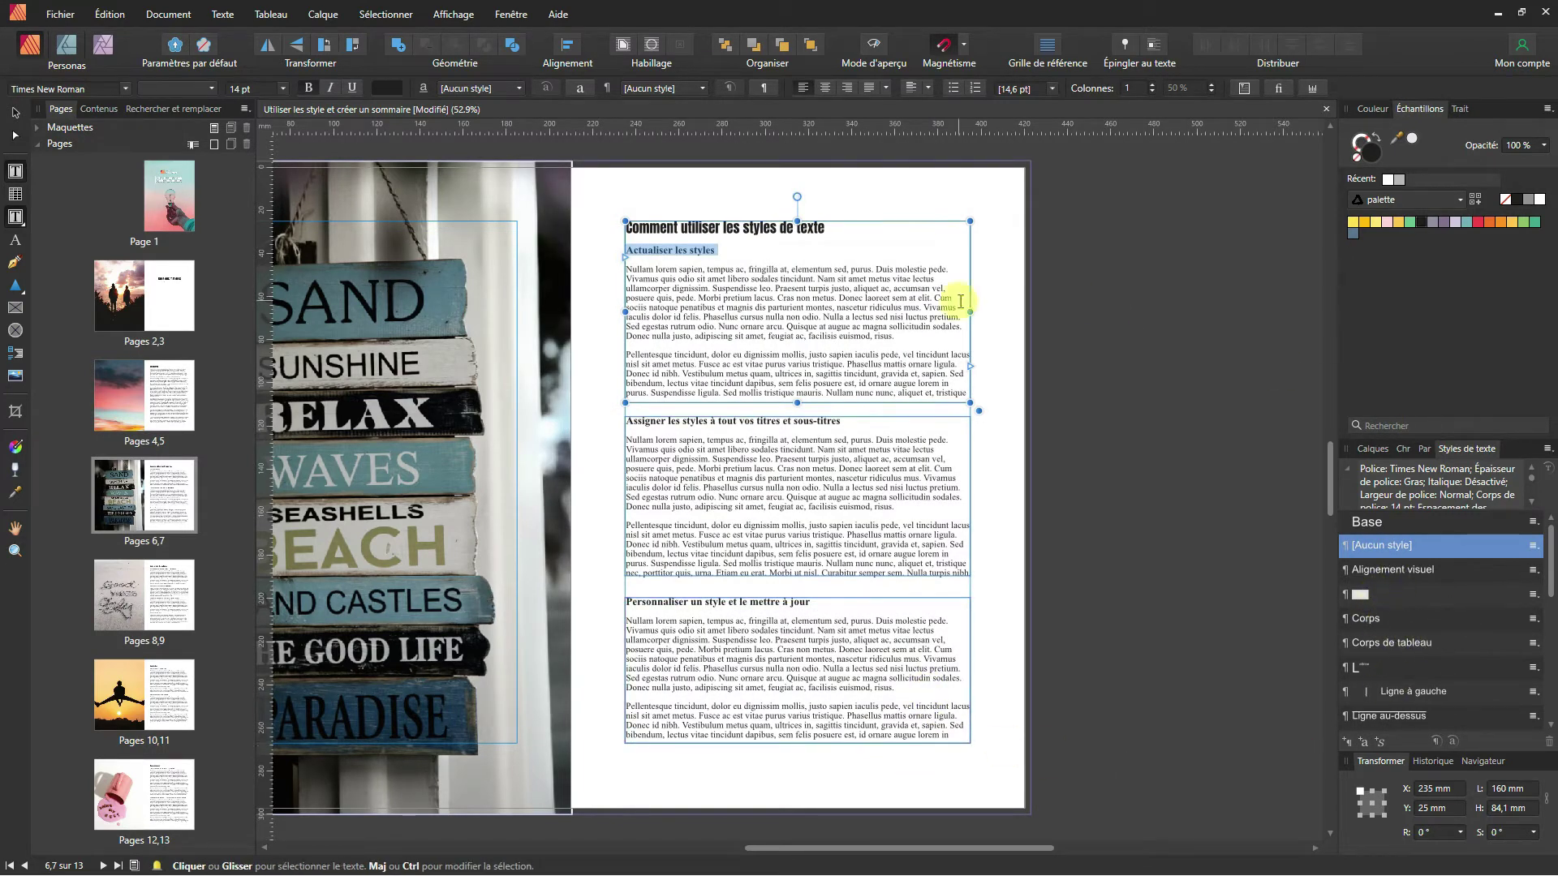
Step: Apply the Sous-titres style to all three subheadings on pages 6,7, from "Actualiser les styles" to "Personnaliser un style et le mettre à jour"
scroll(1436, 628, "down", 10)
scroll(1425, 633, "down", 2)
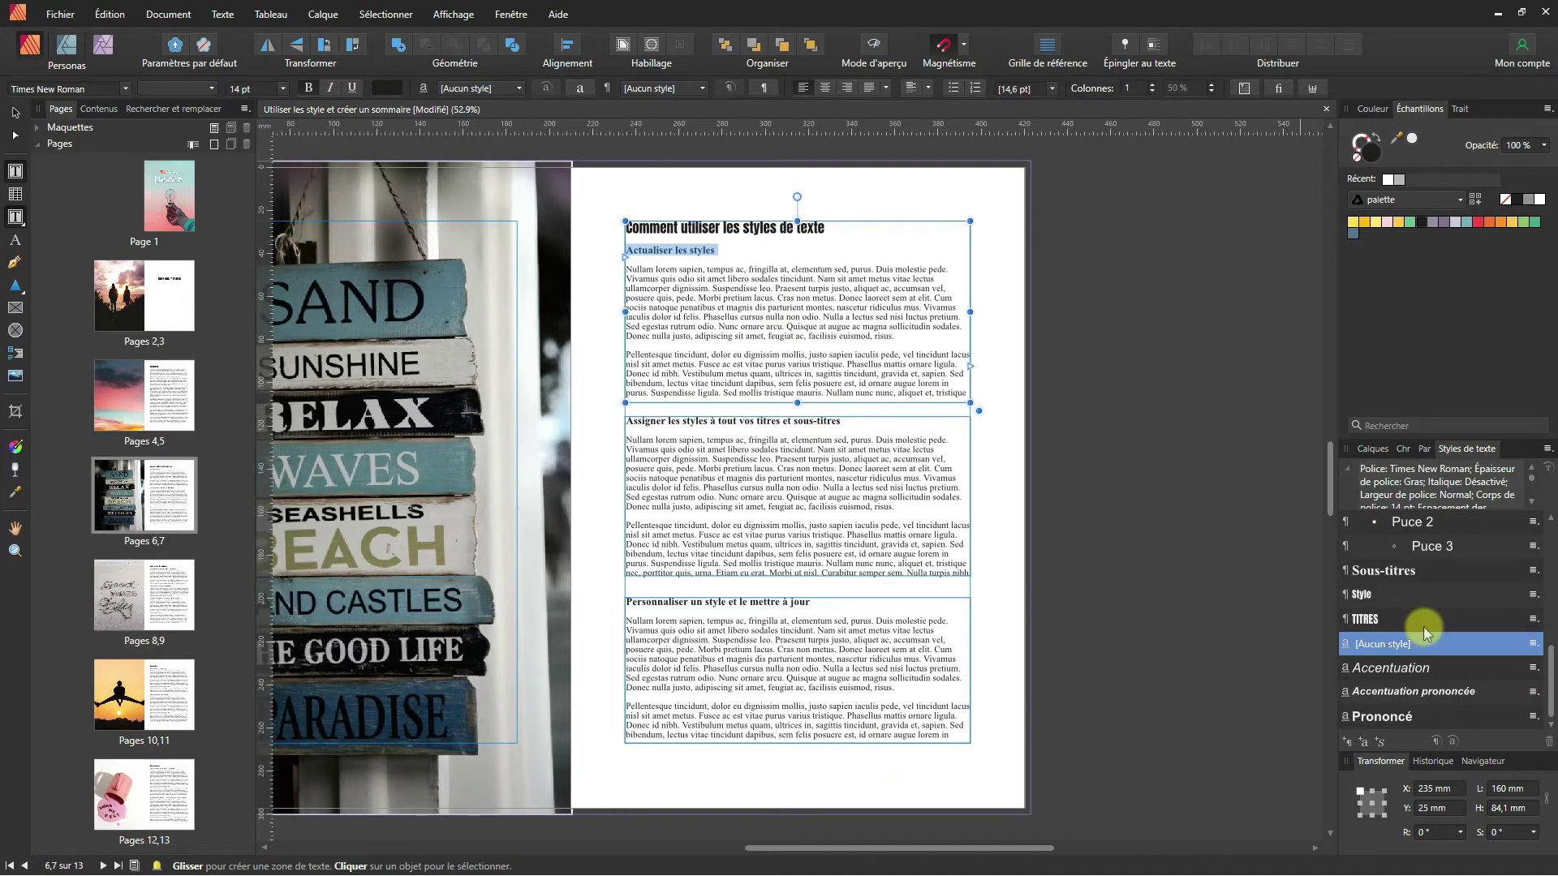
left_click(1392, 572)
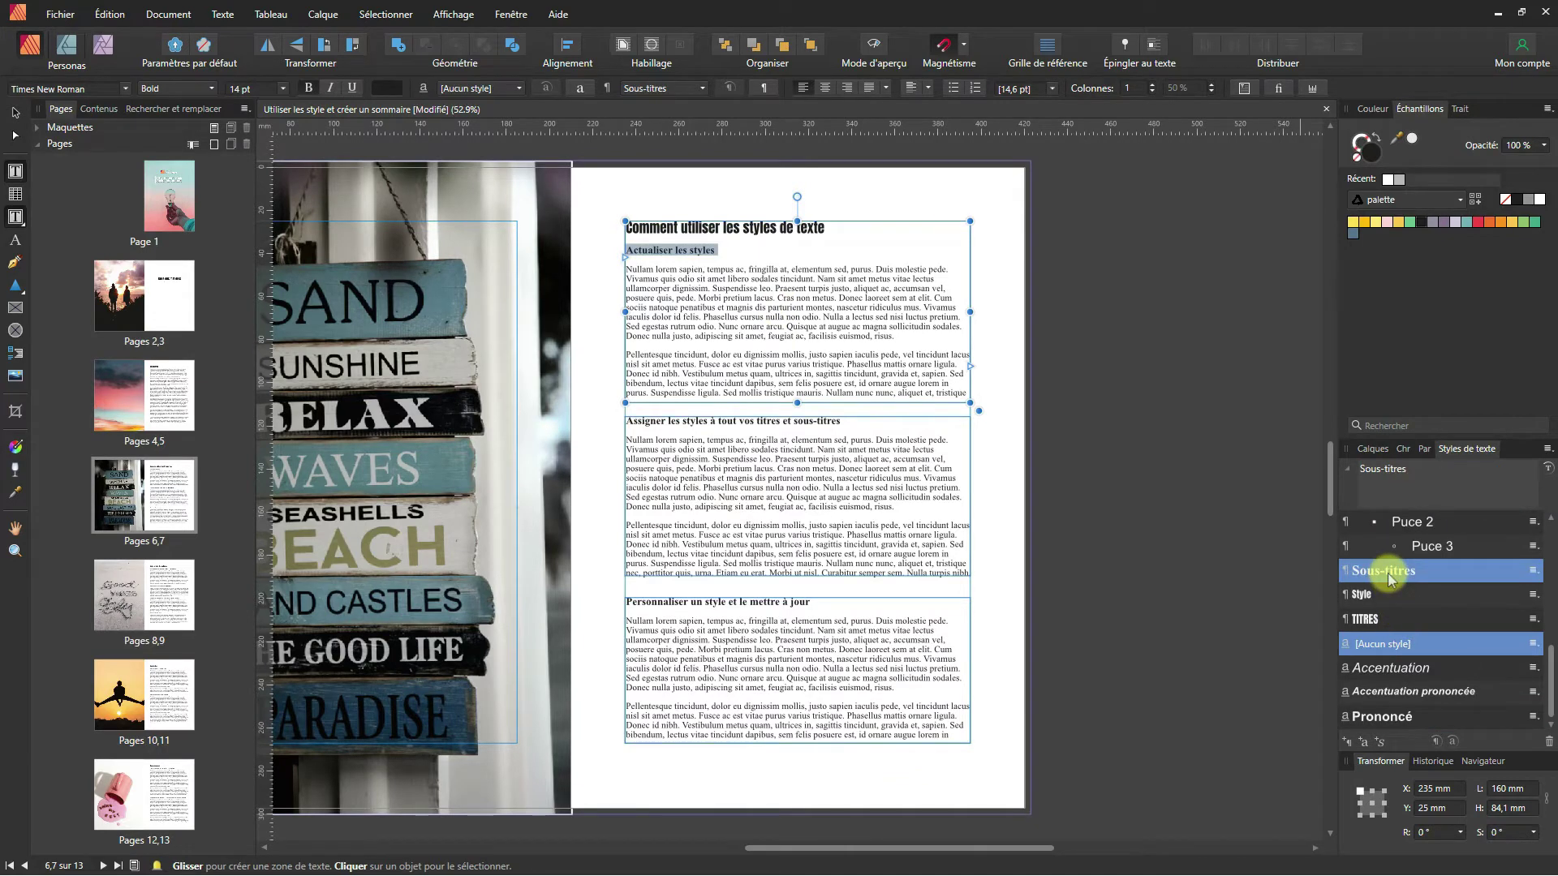
triple_click(820, 417)
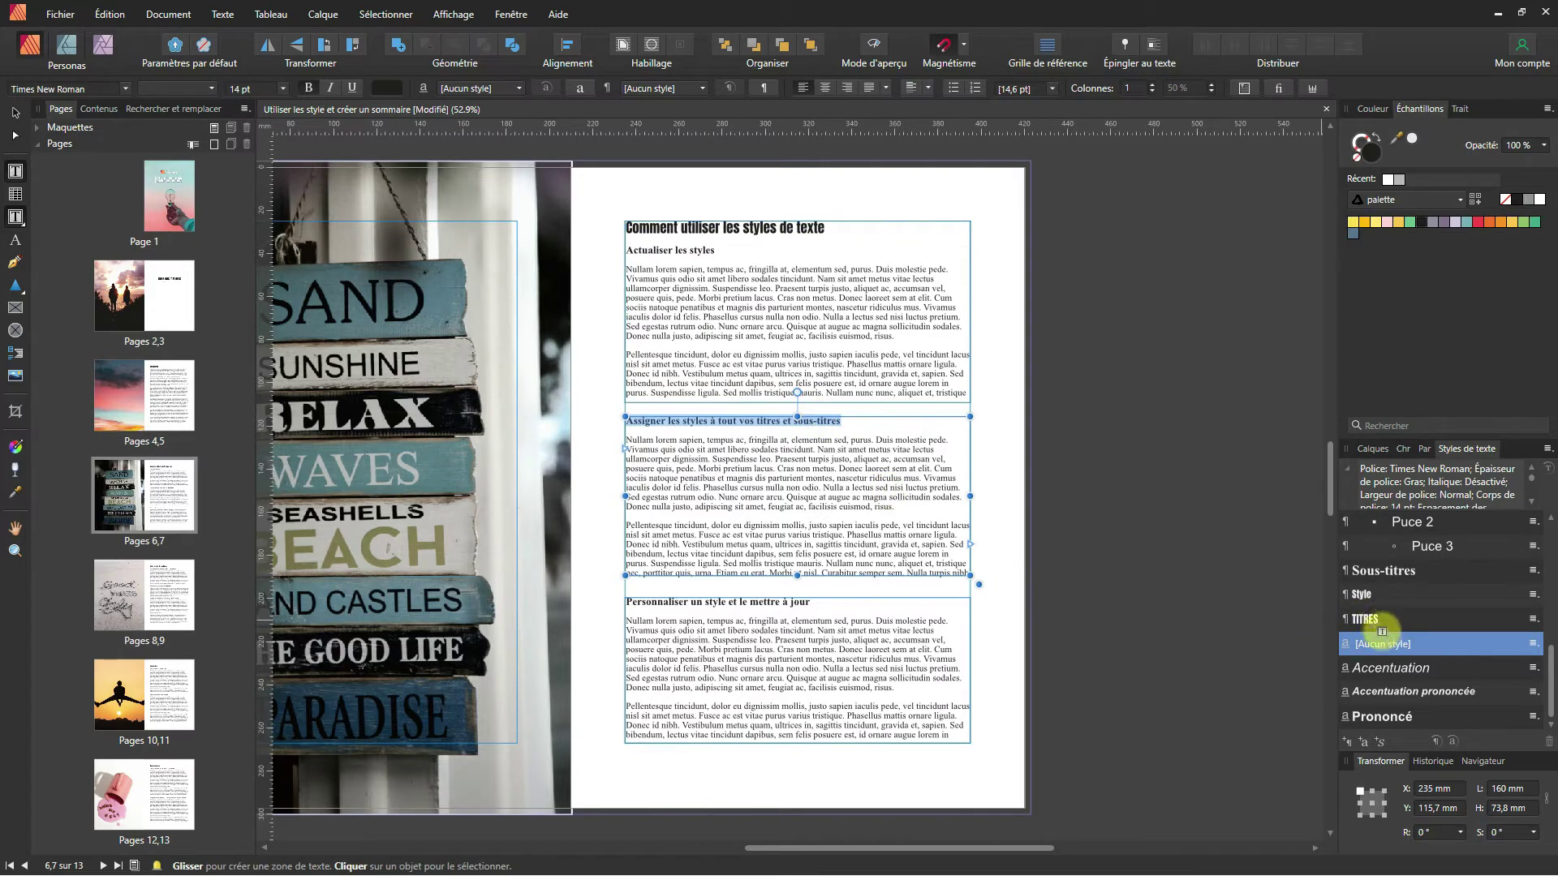
left_click(1375, 575)
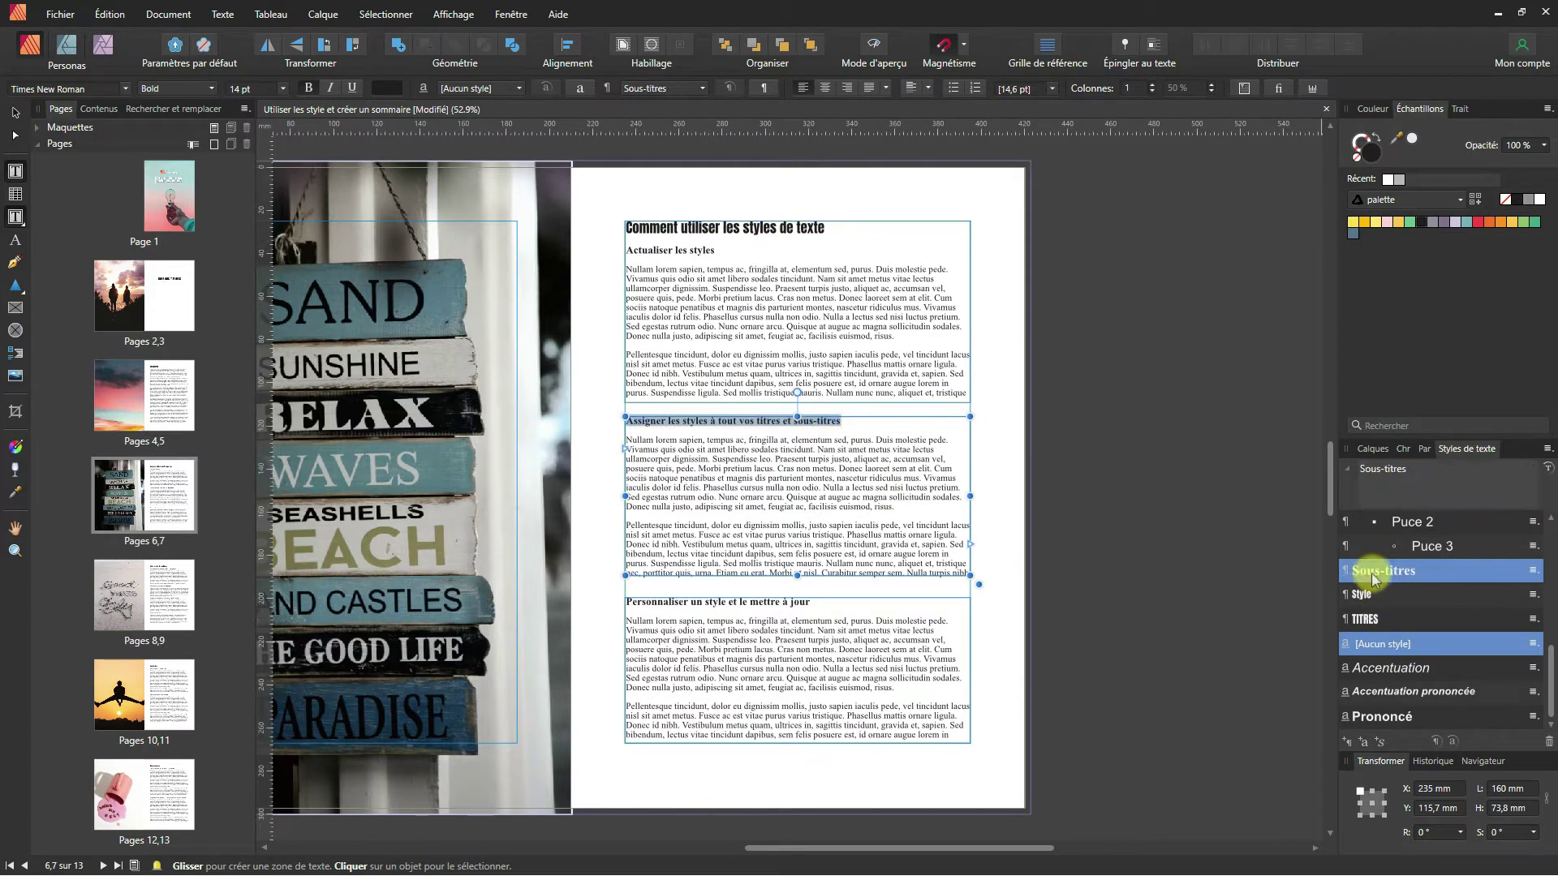
triple_click(785, 601)
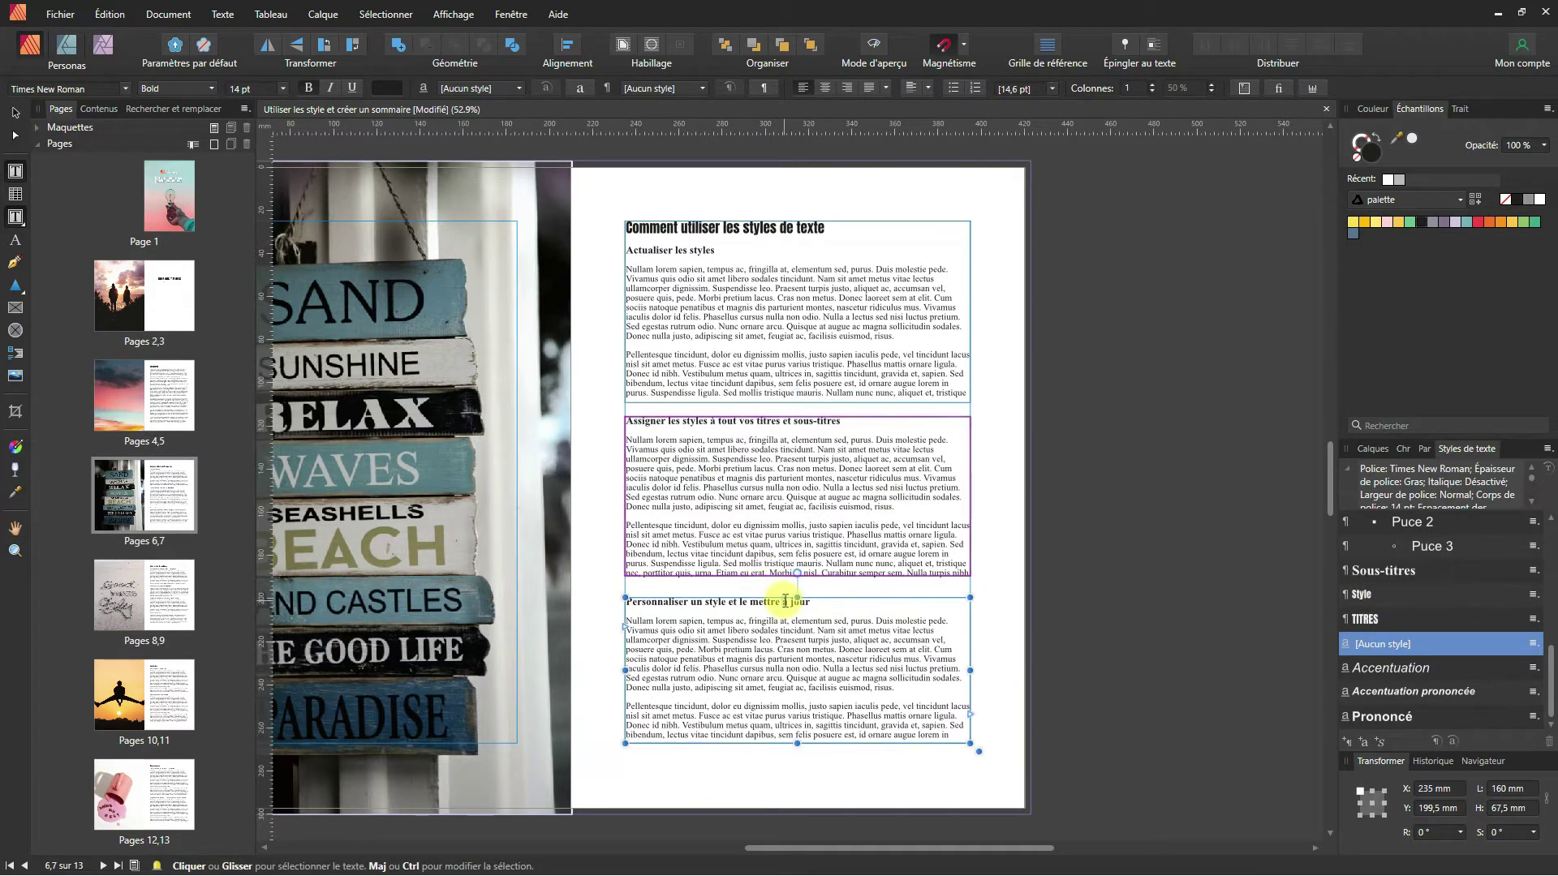
left_click(1383, 575)
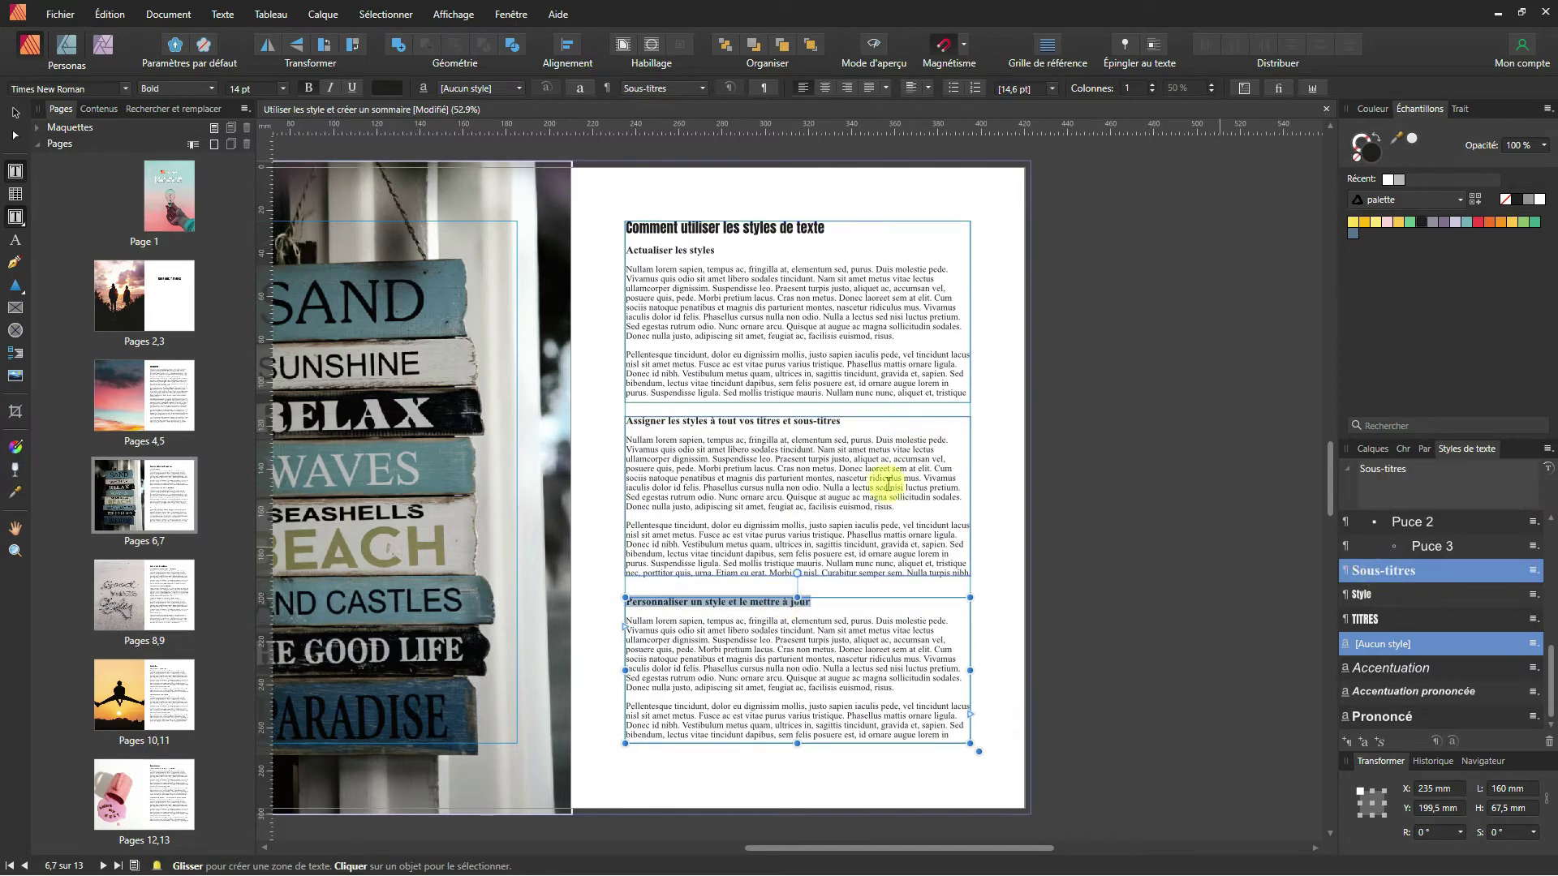
Step: Apply the Sous-titres style to the first three subheadings under "Créer la table des matières" on pages 8,9
left_click(167, 592)
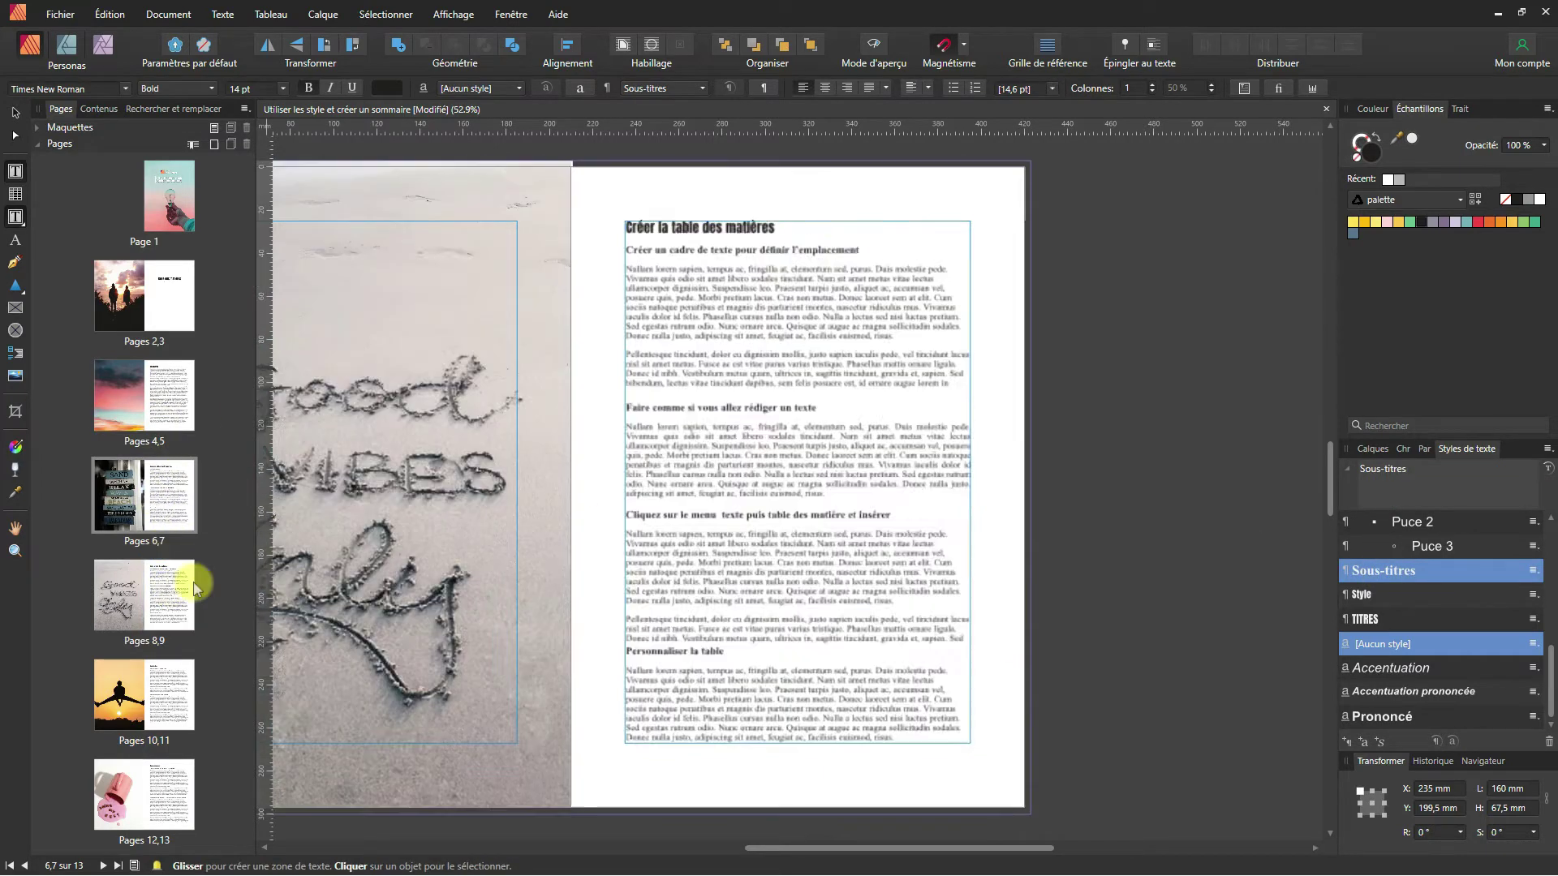
triple_click(808, 253)
left_click(1379, 570)
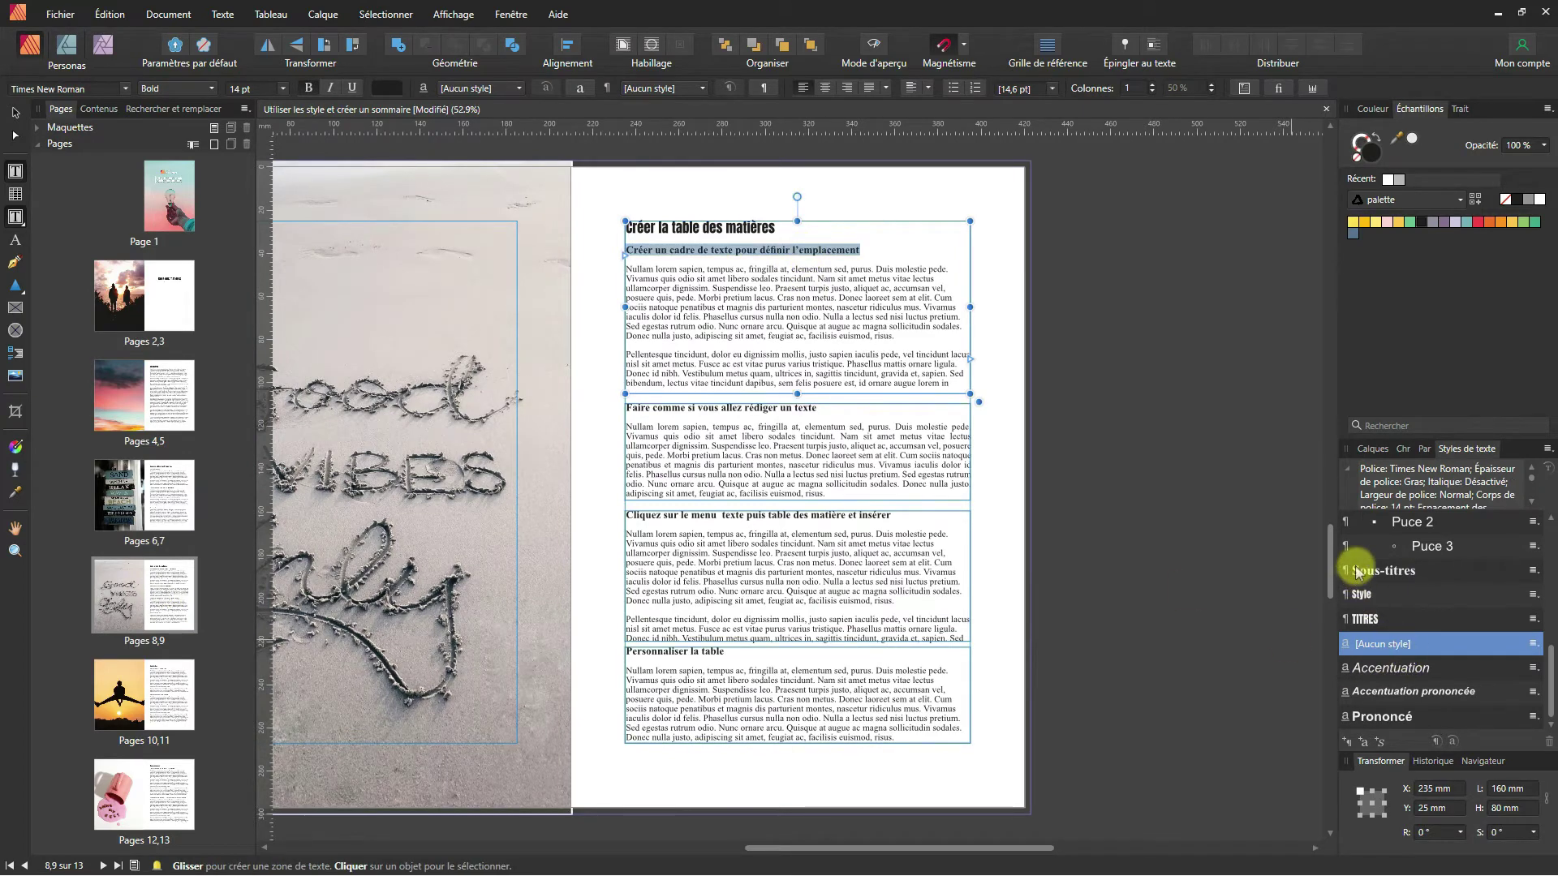
left_click(787, 411)
triple_click(787, 411)
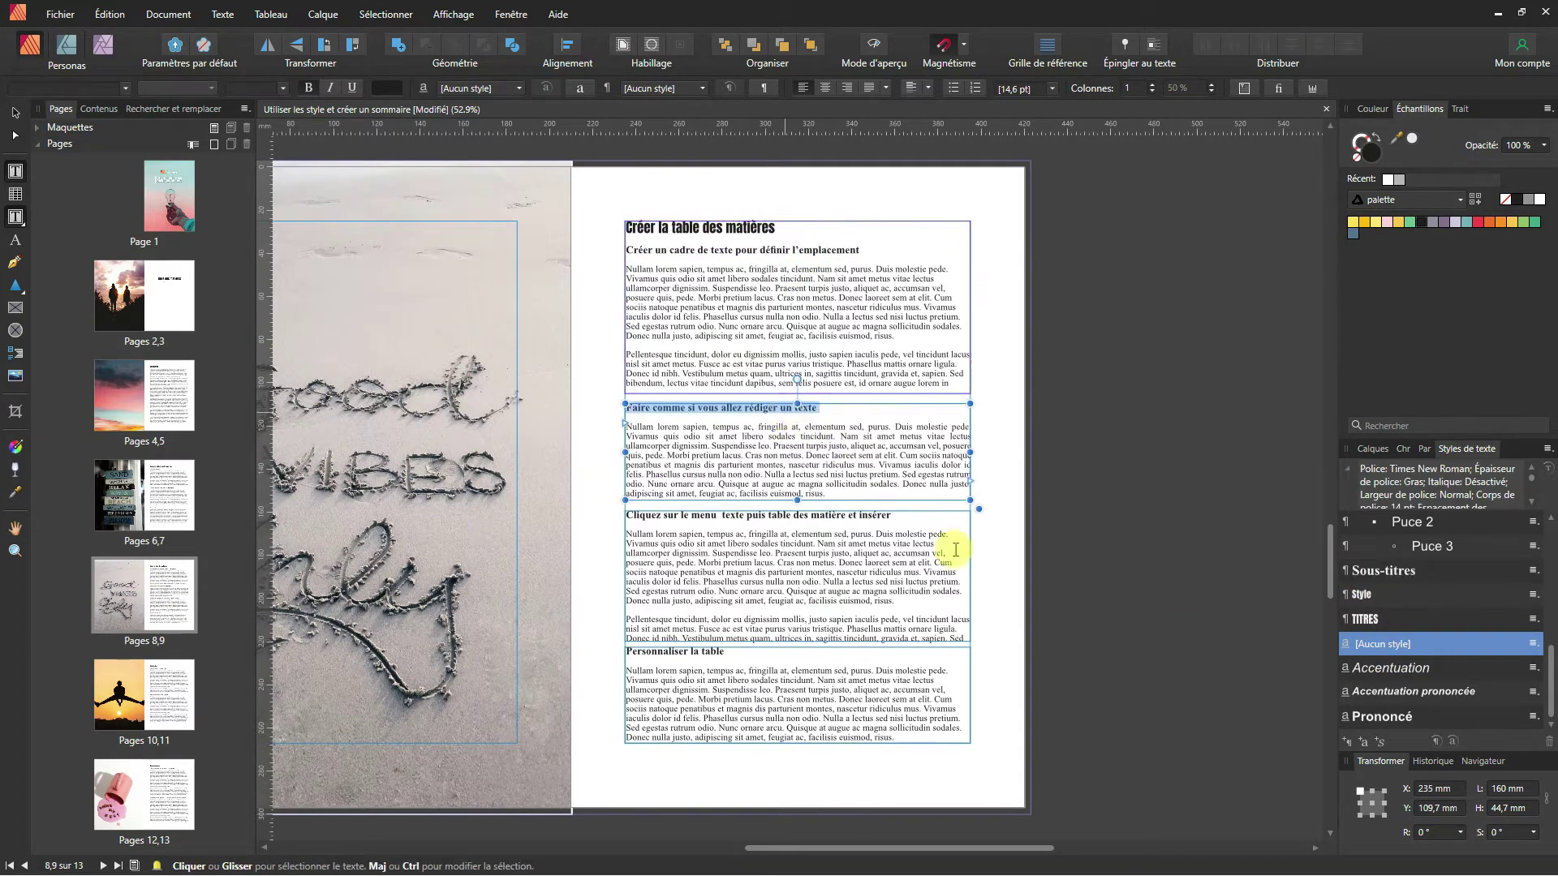
left_click(1370, 572)
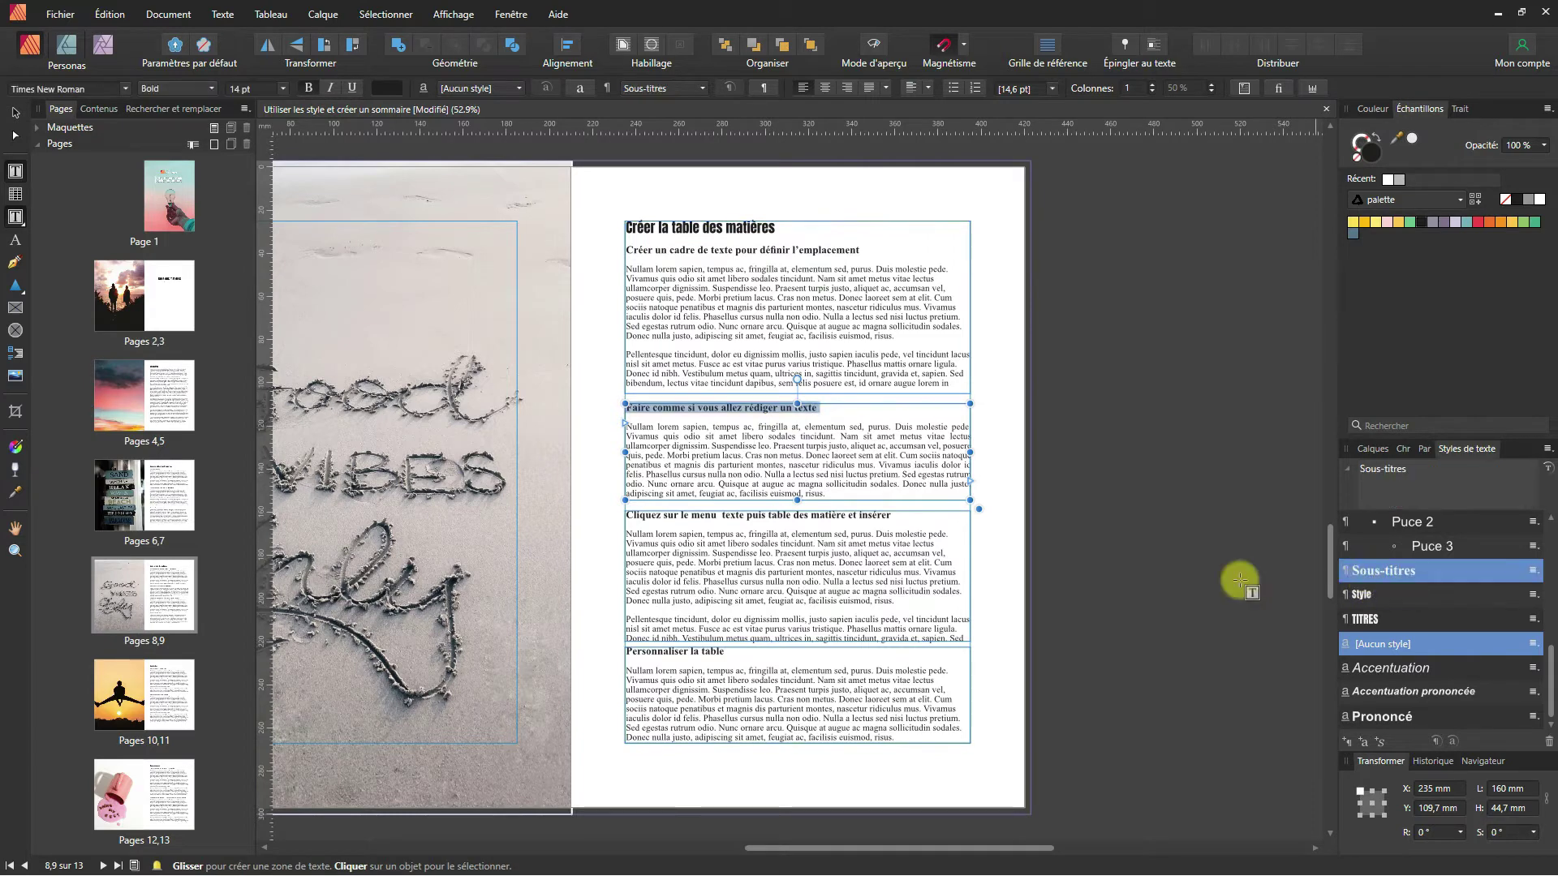
triple_click(867, 514)
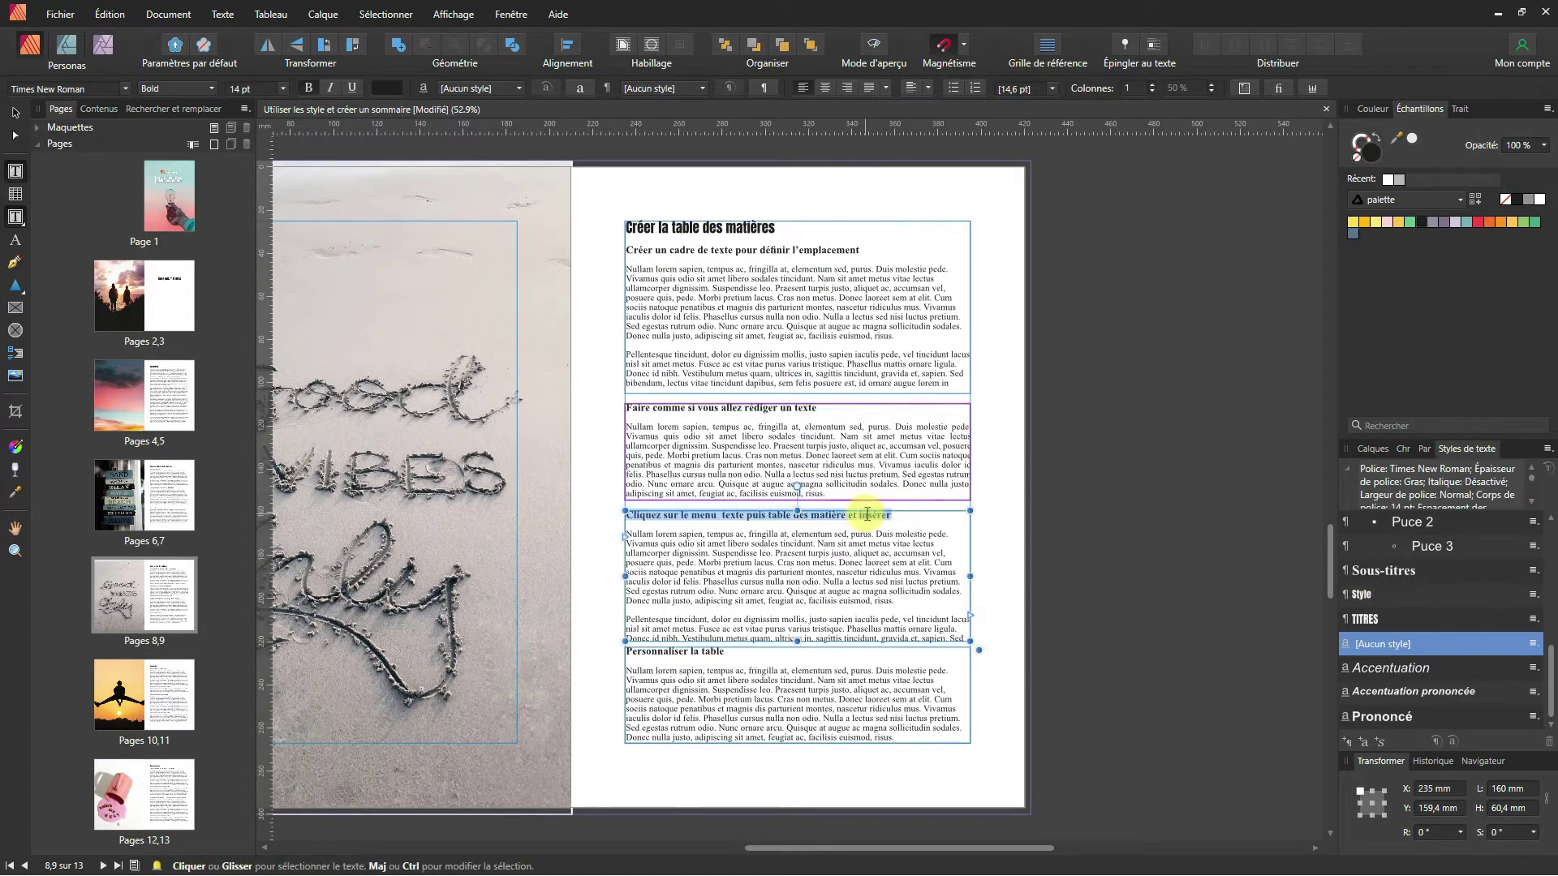
left_click(1379, 572)
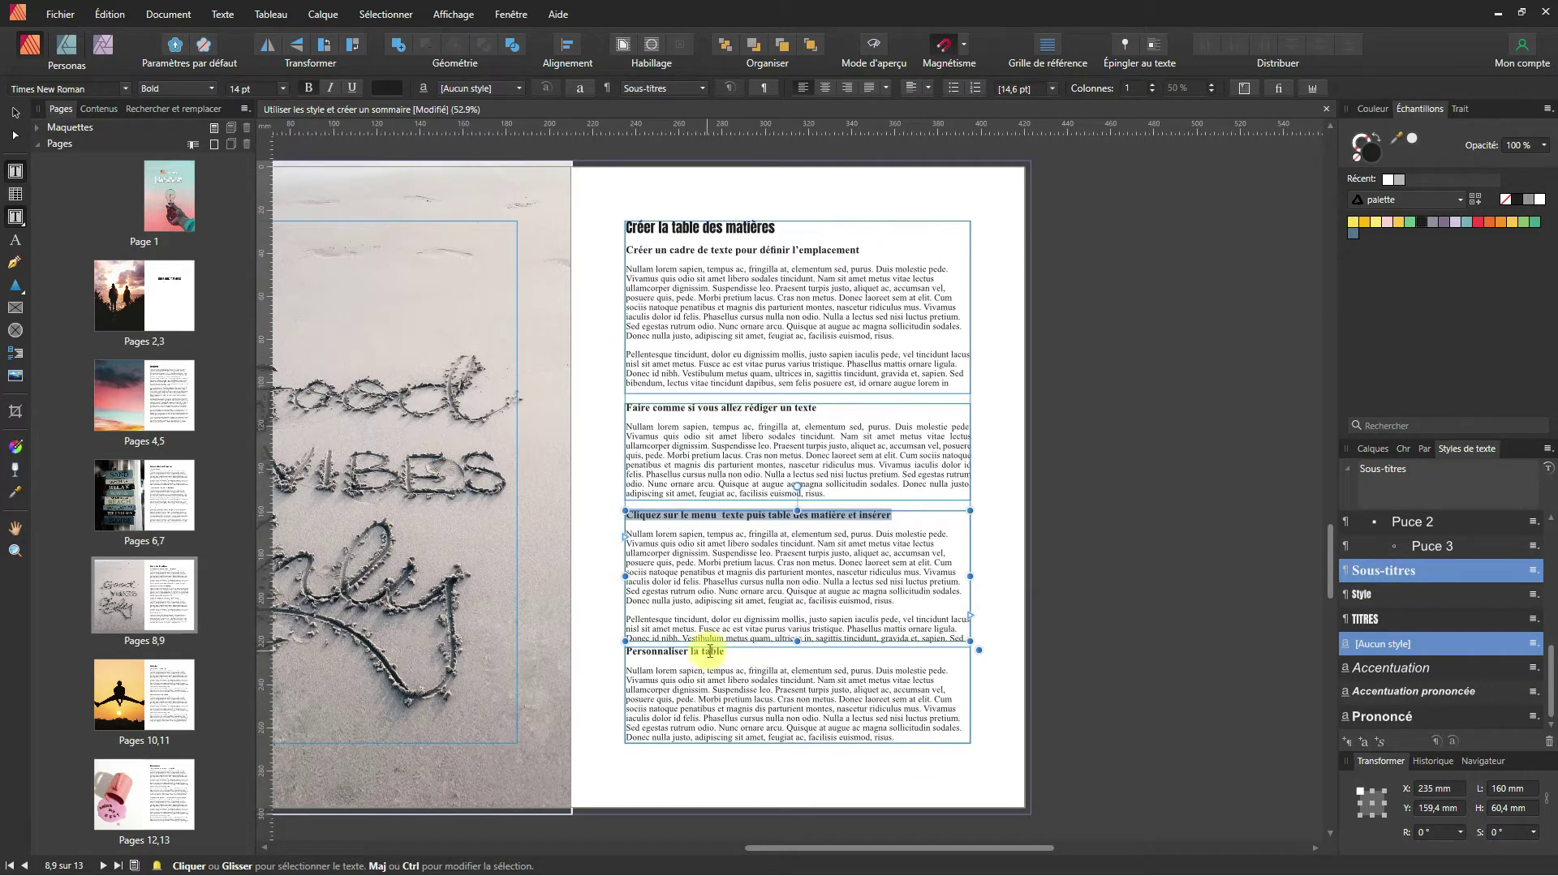
Step: Try to apply the Sous-titres style to the "Personnaliser la table" subheading and undo the attempt
triple_click(706, 650)
left_click(1376, 571)
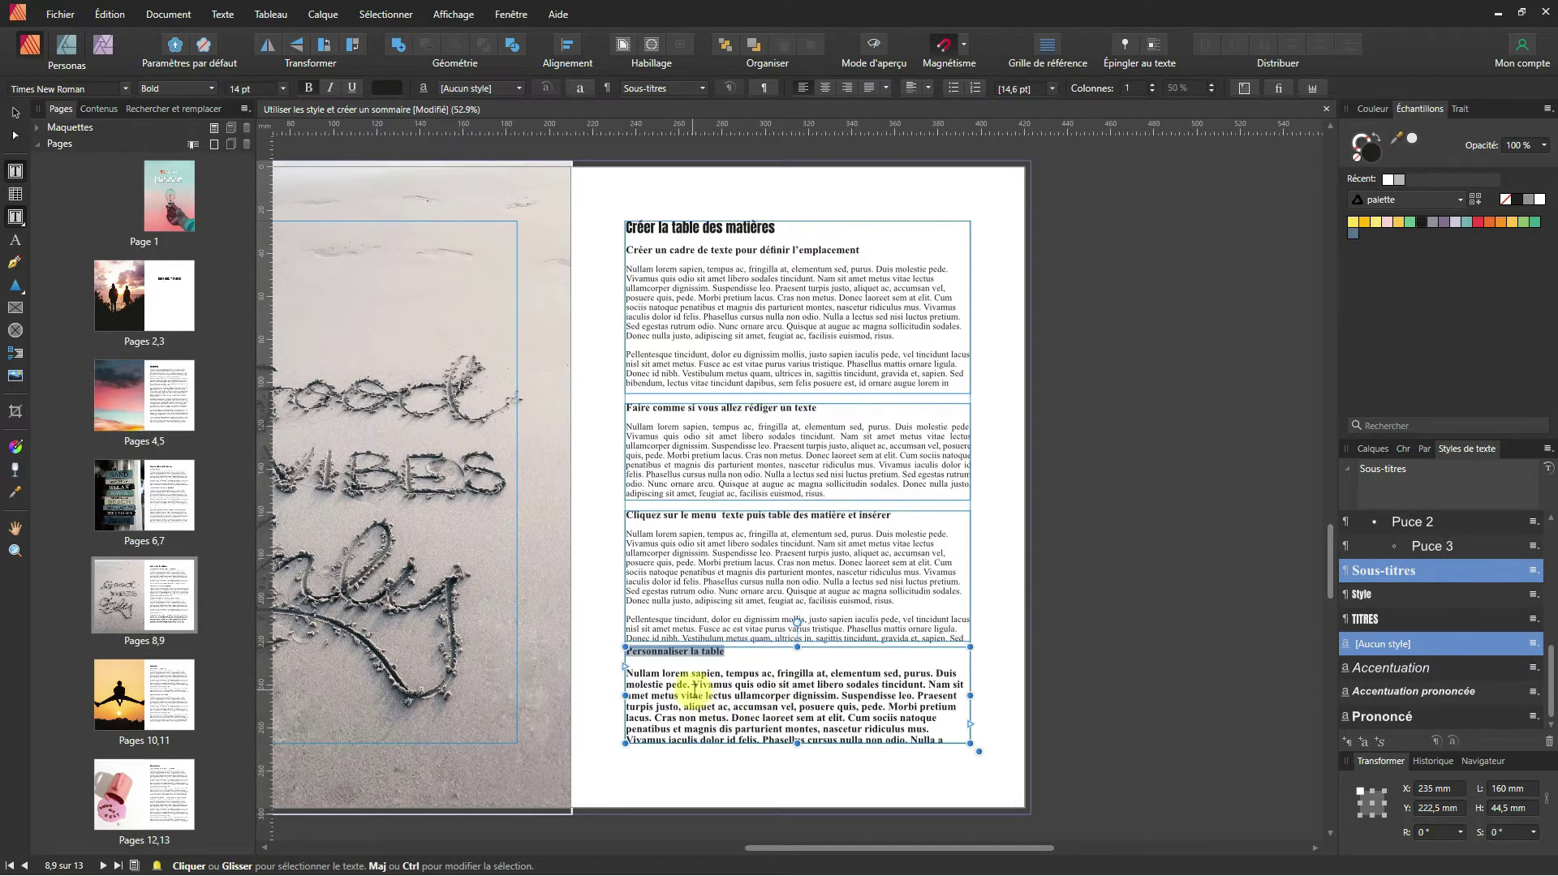
key("ctrl+z")
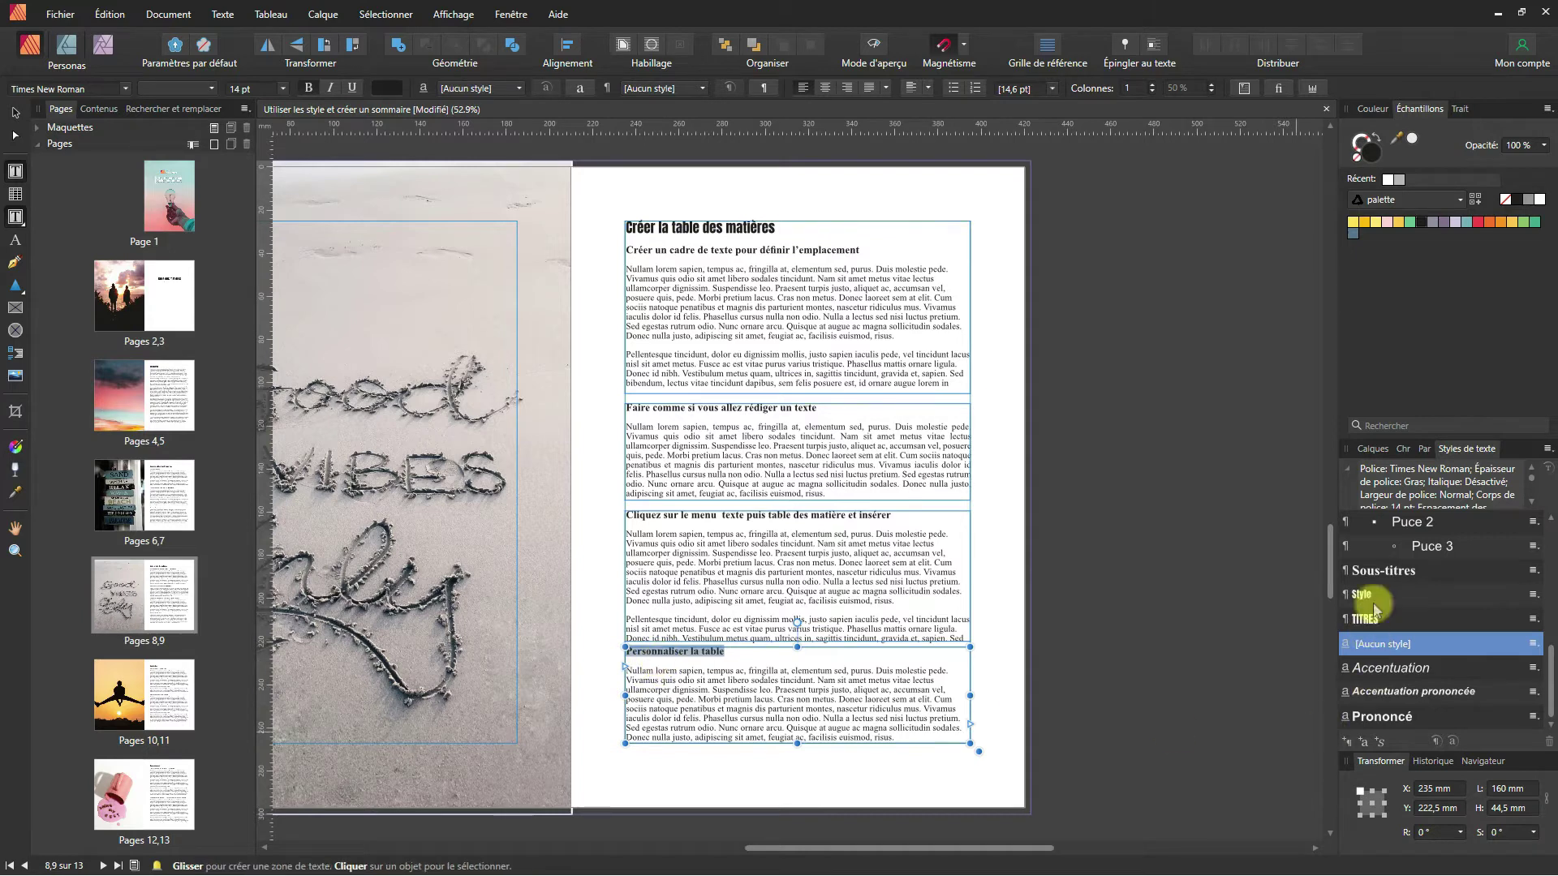
left_click(1375, 572)
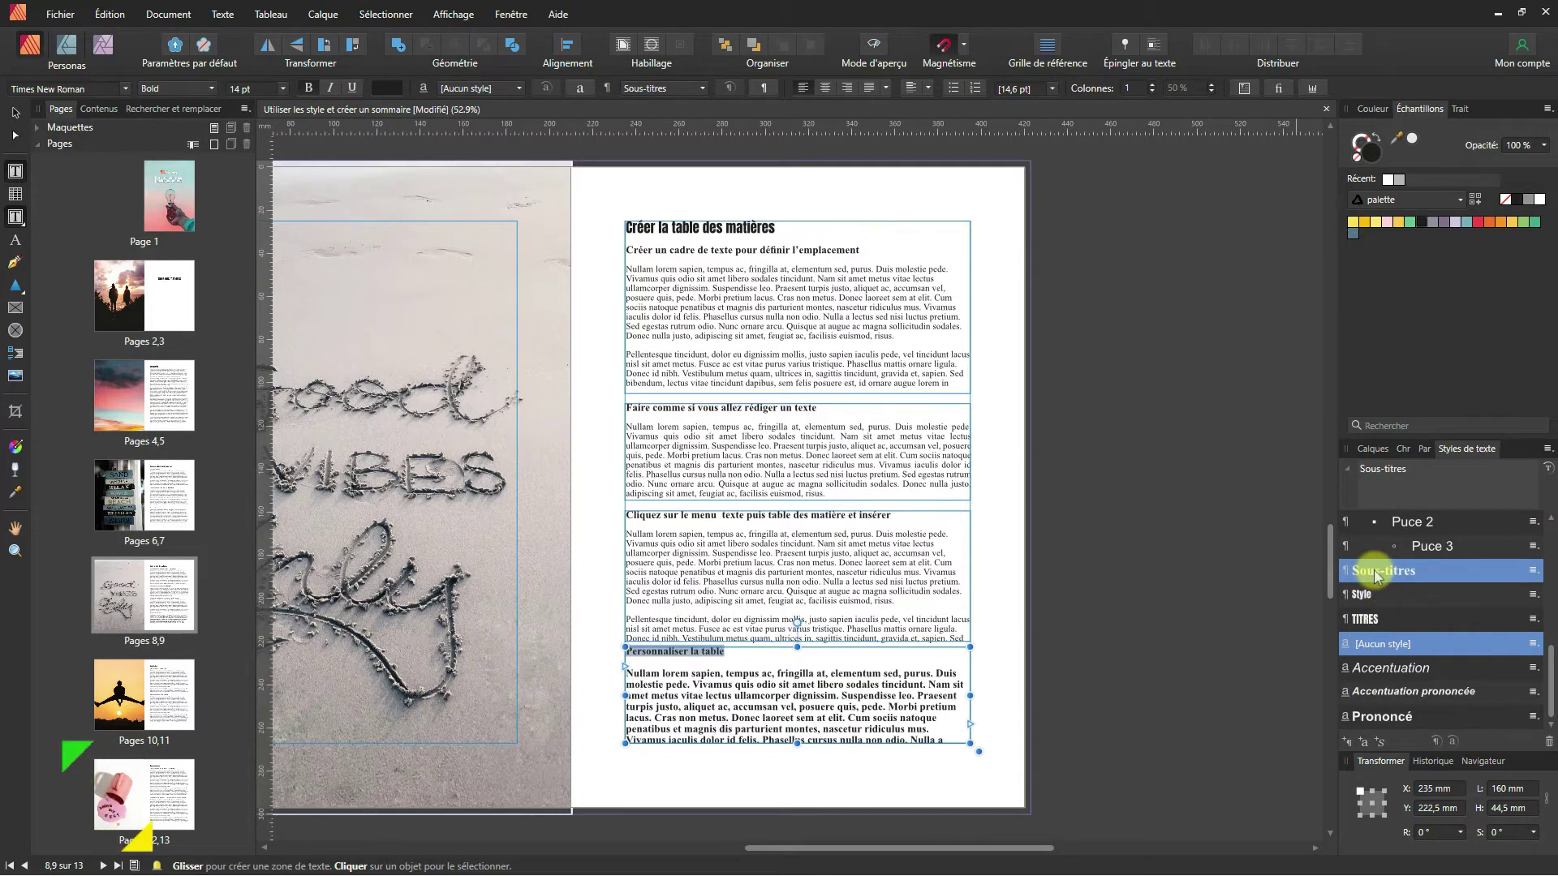
key("ctrl+z")
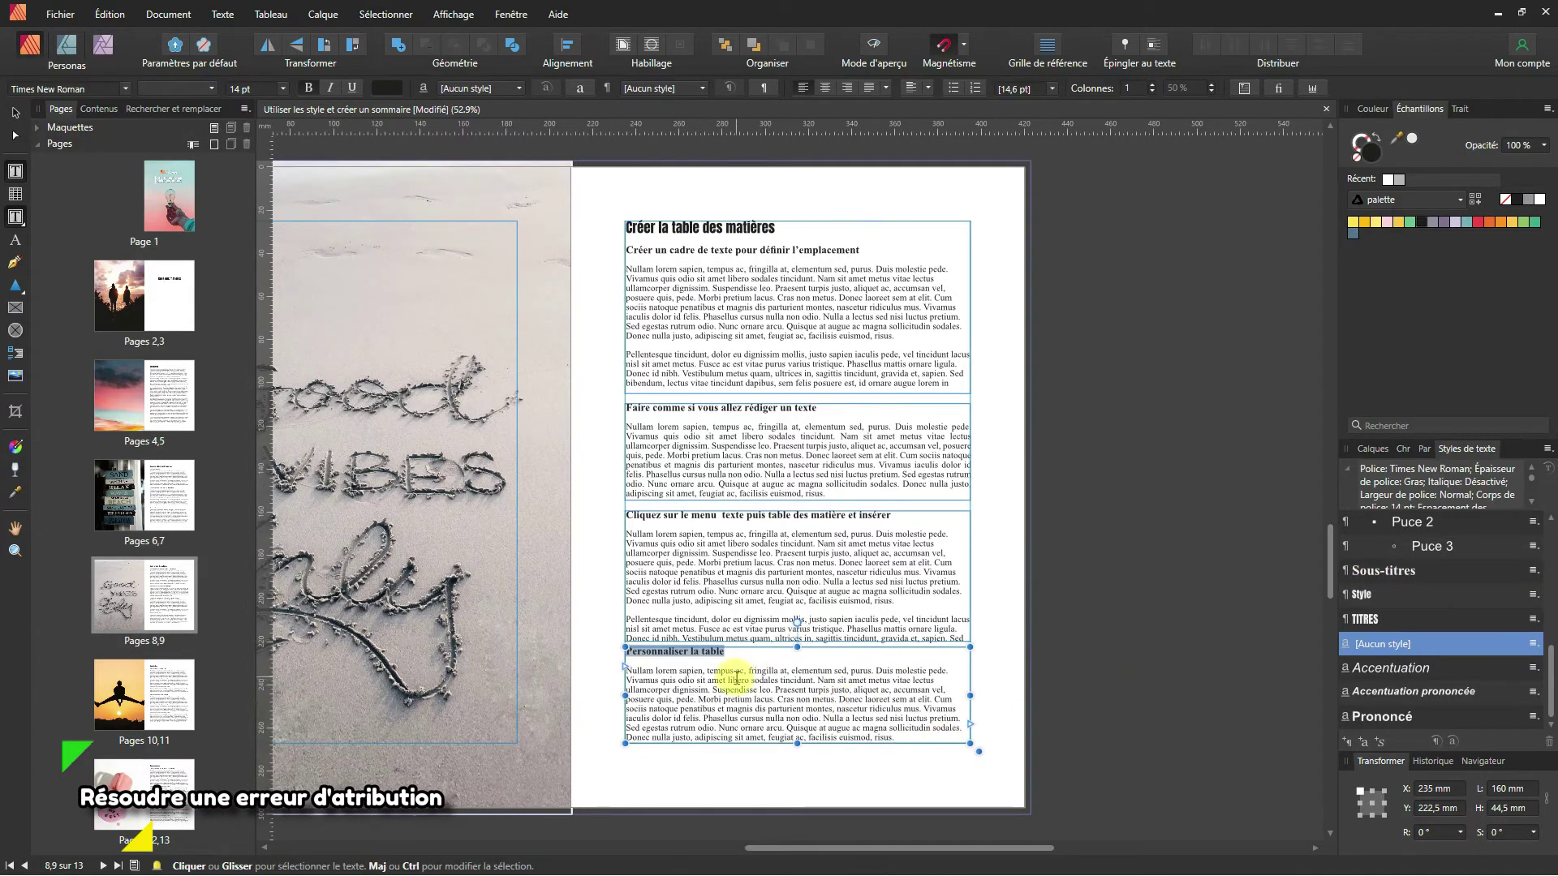
Step: Replace the break between the "Personnaliser la table" subheading and its body text with a new paragraph break
left_click(725, 675)
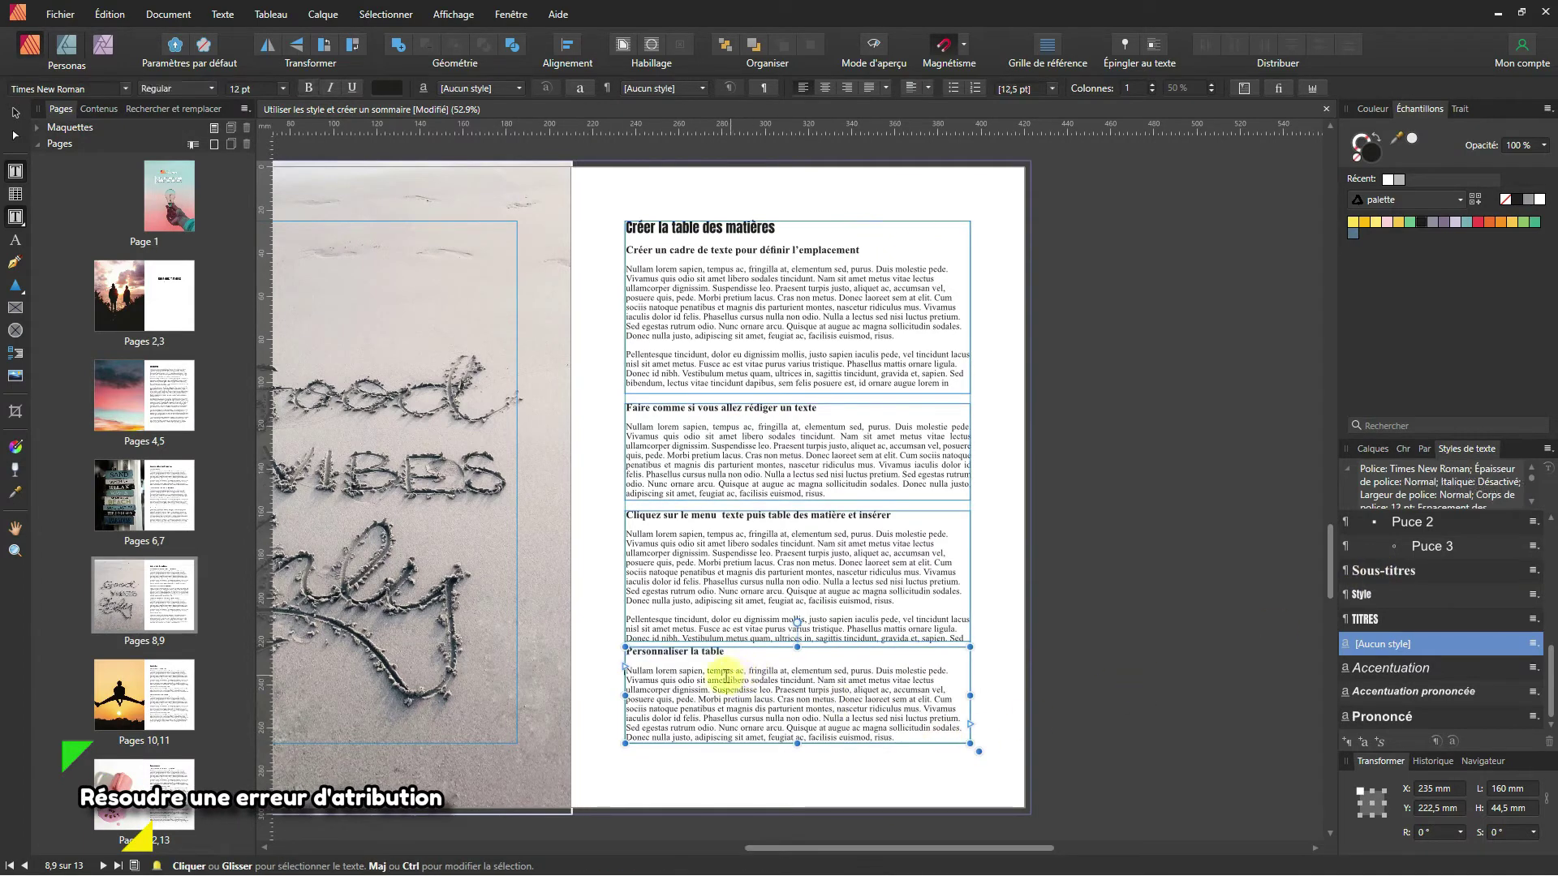
left_click(634, 668)
key("BackSpace")
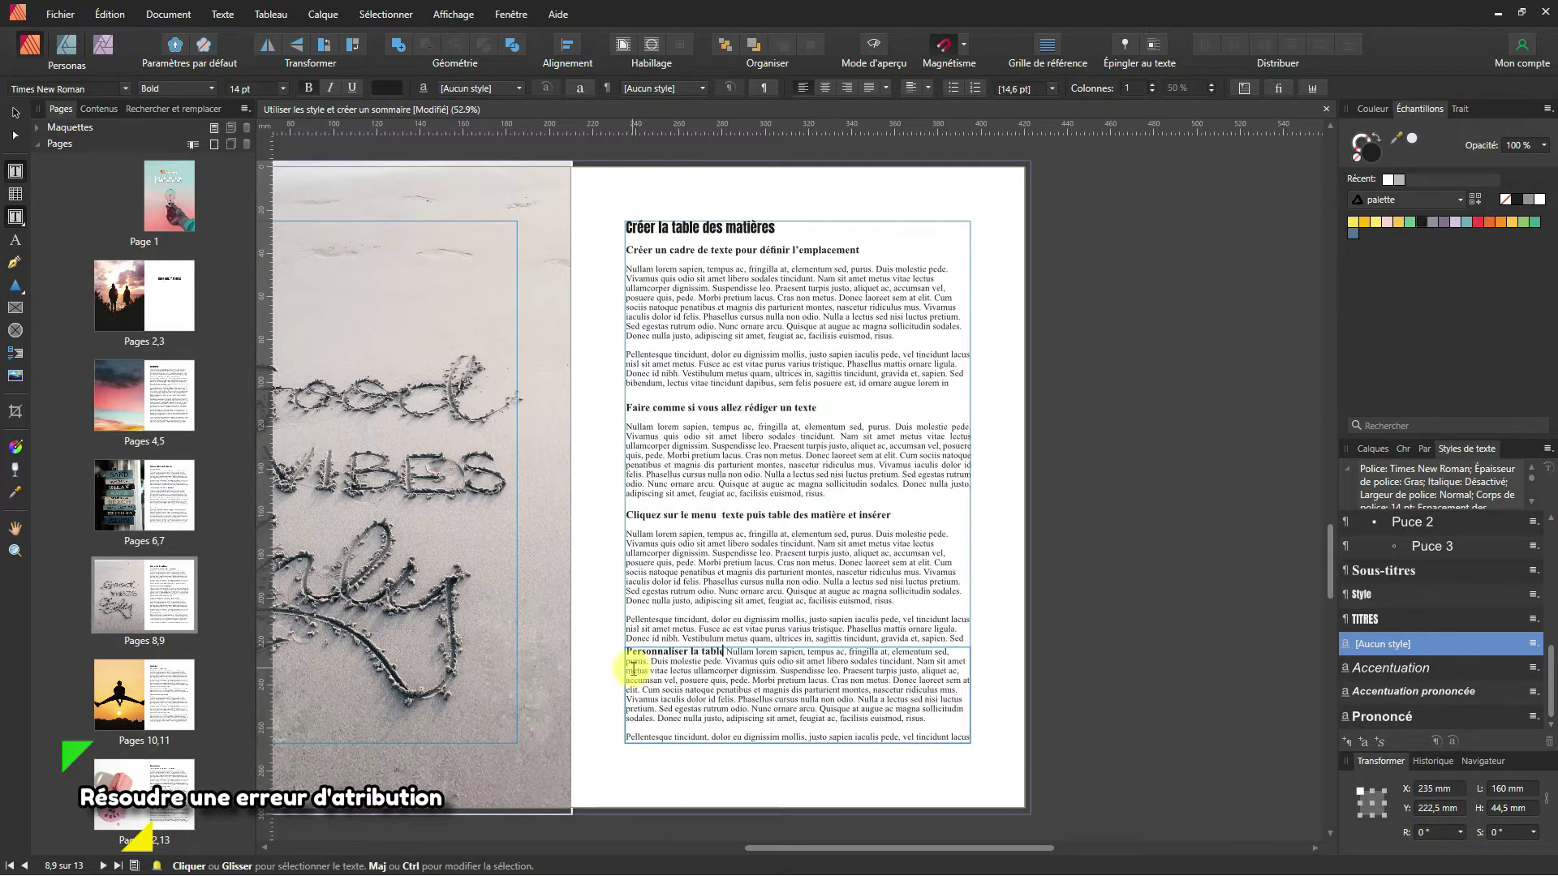
key("Return")
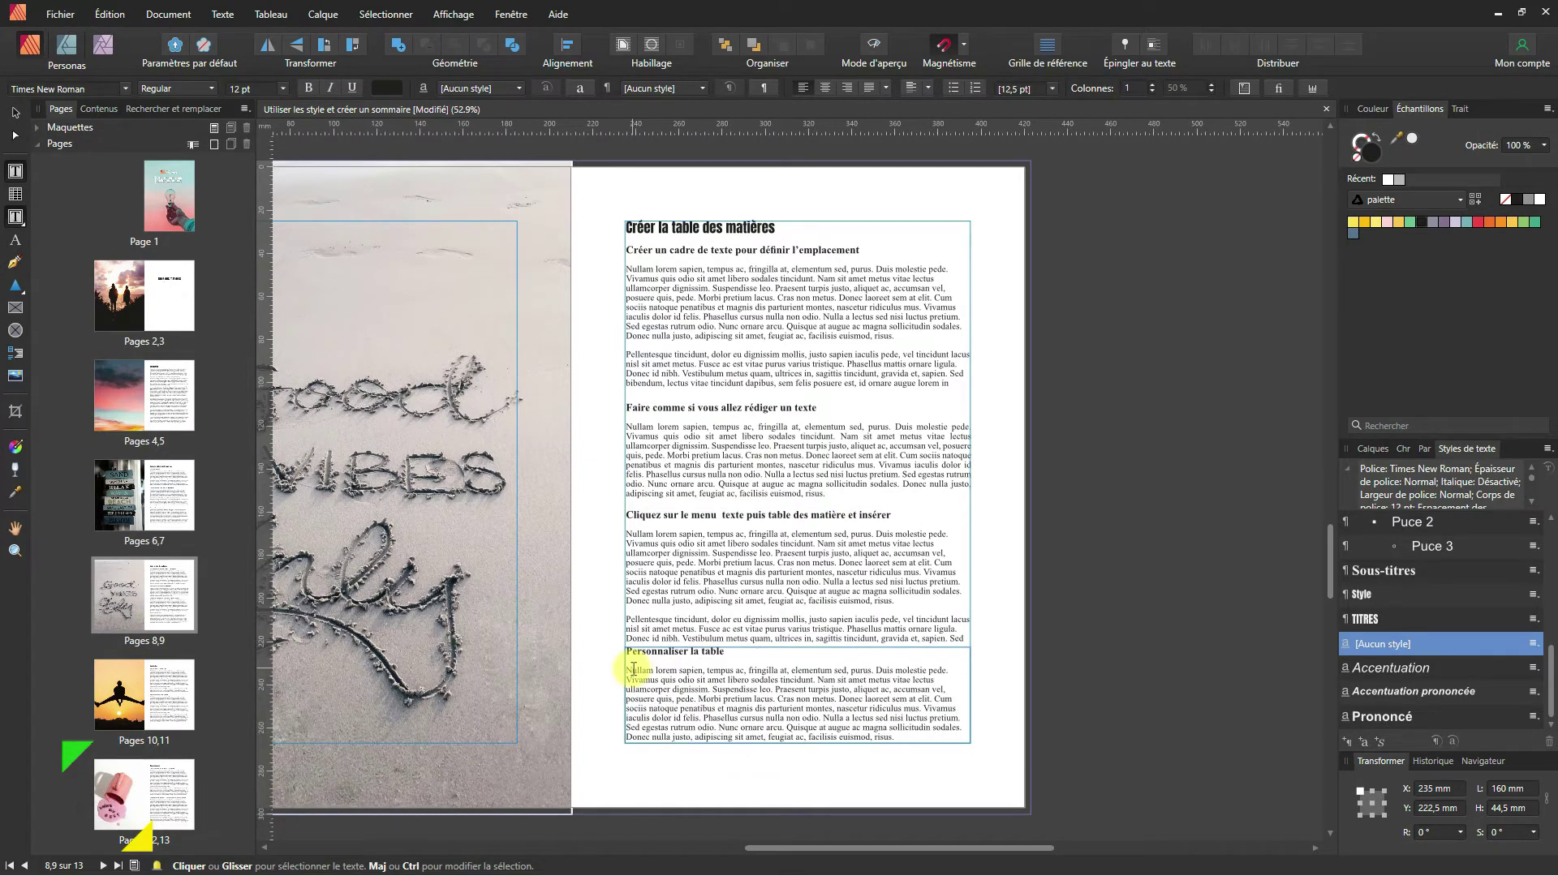
Step: Remove the breaks between the "Personnaliser la table" subheading and its body text so they run on together
key("BackSpace")
key("Return")
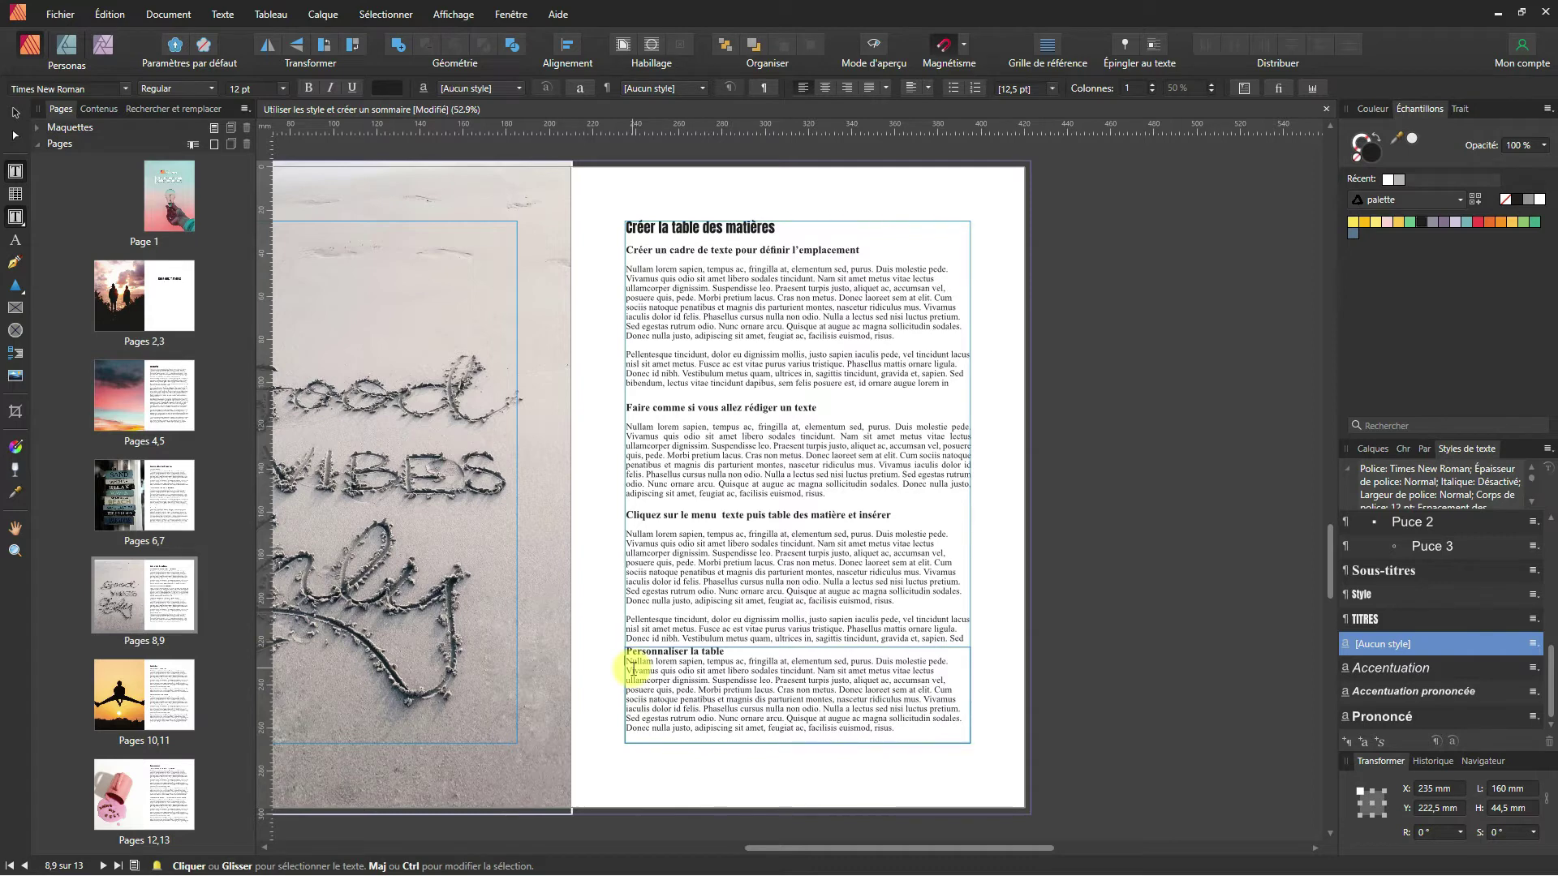
key("BackSpace")
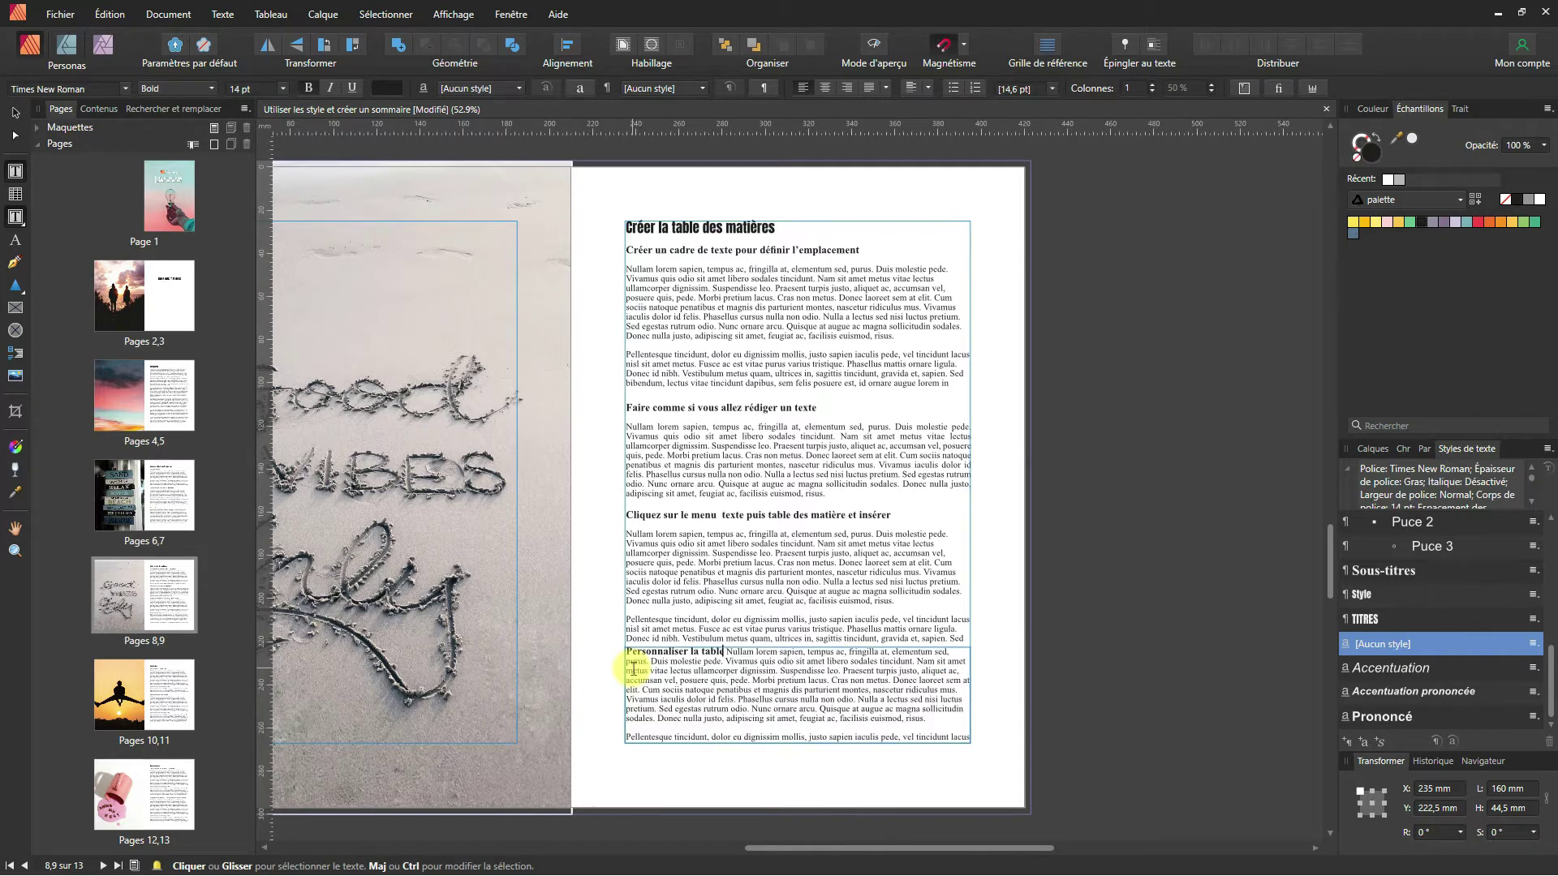
key("ctrl+End")
key("ctrl+z")
key("ctrl+shift+z")
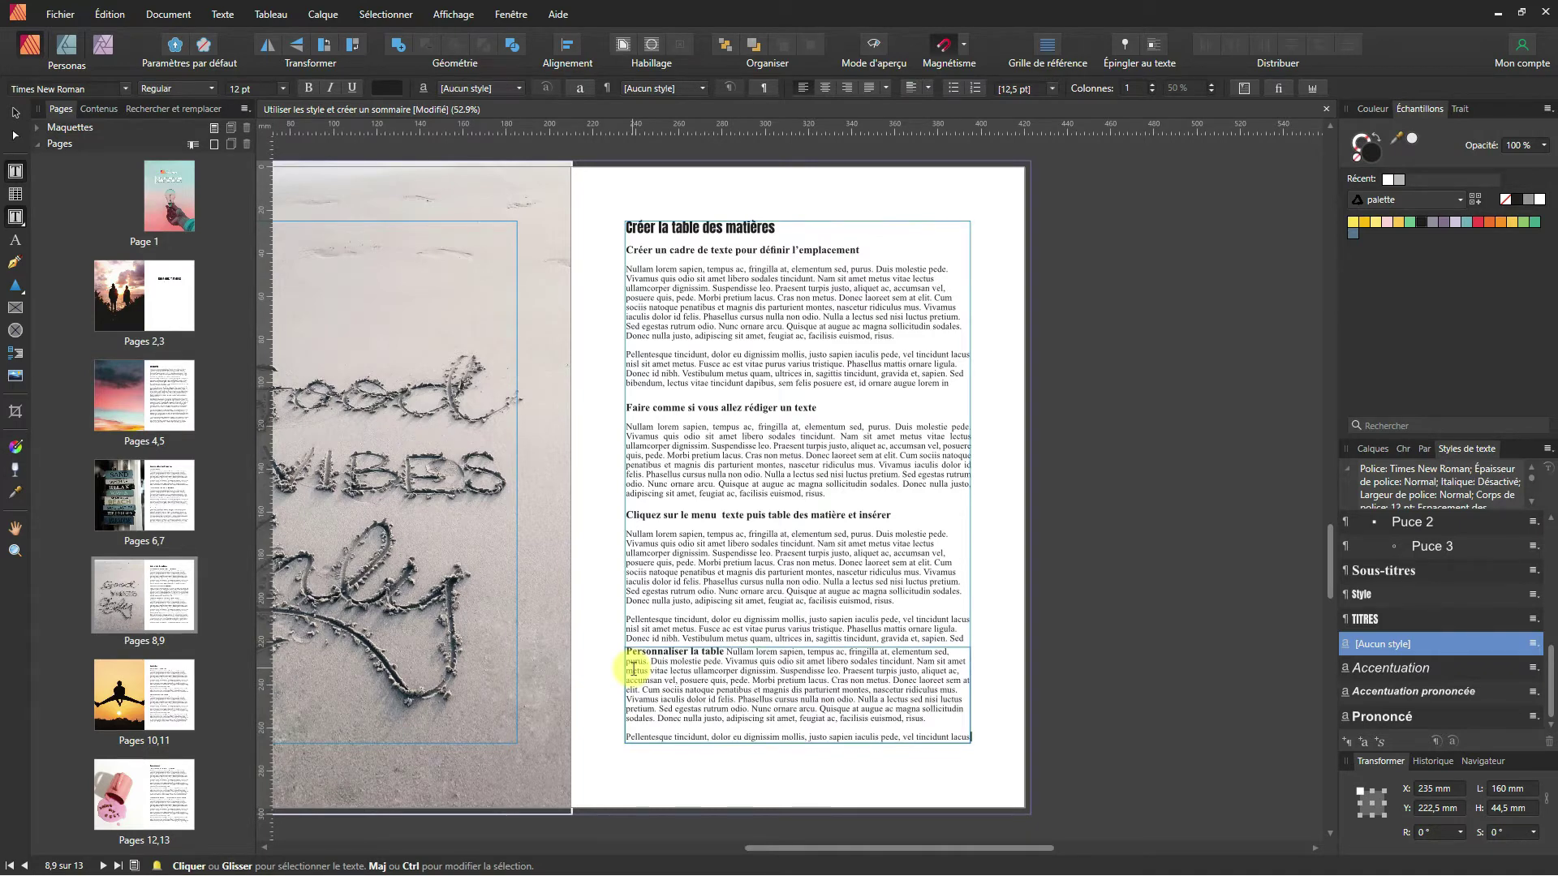
Step: Separate "Personnaliser la table" from its body text with a paragraph break and apply the Sous-titres style to the subheading
left_click(634, 667)
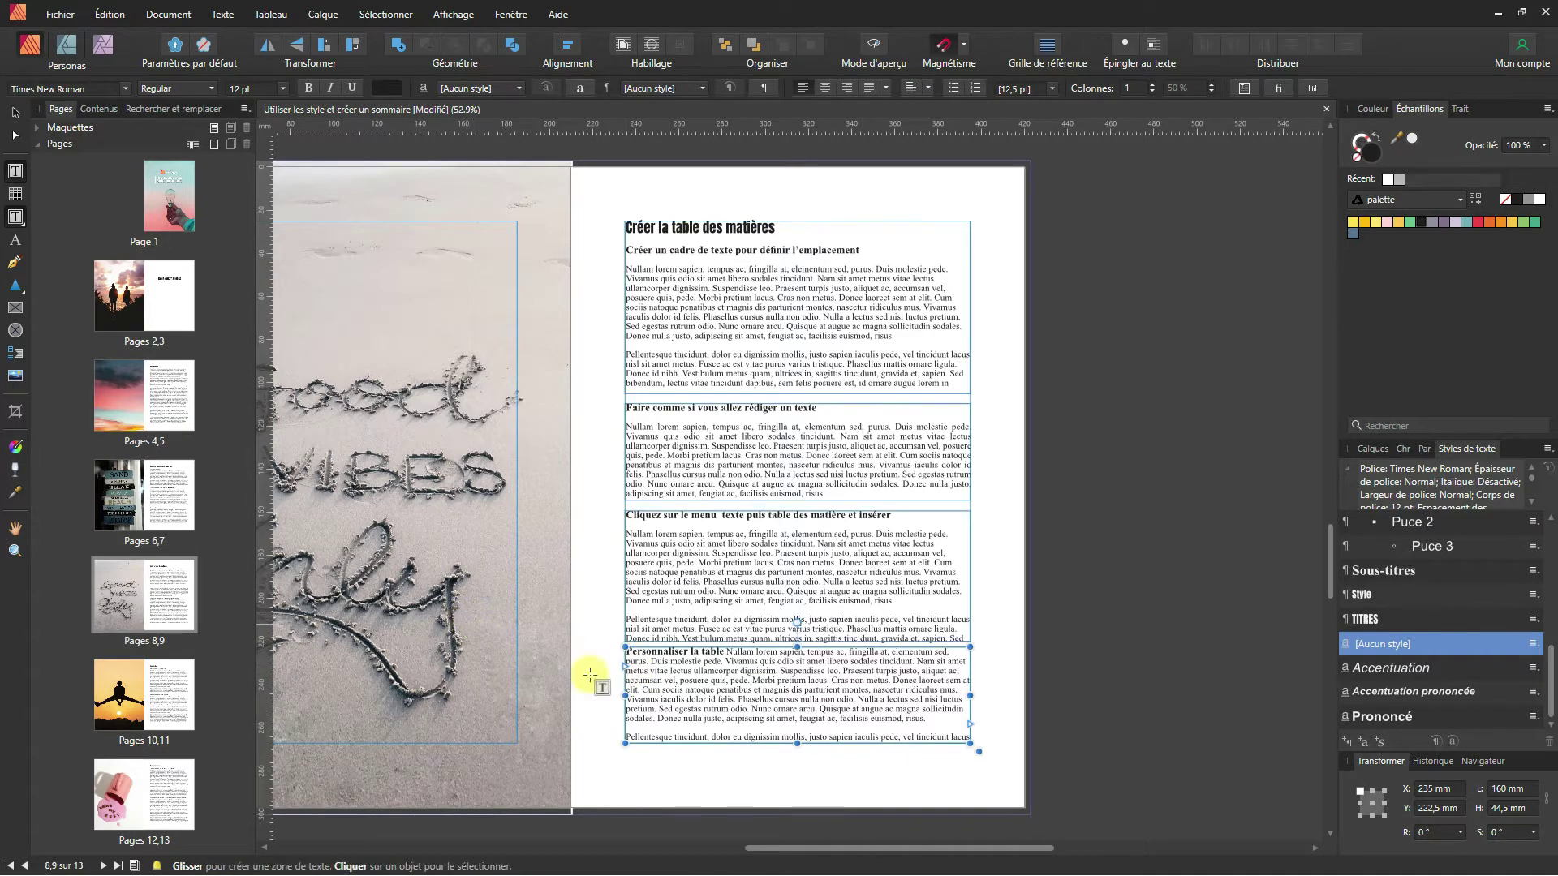
left_click(724, 652)
key("Return")
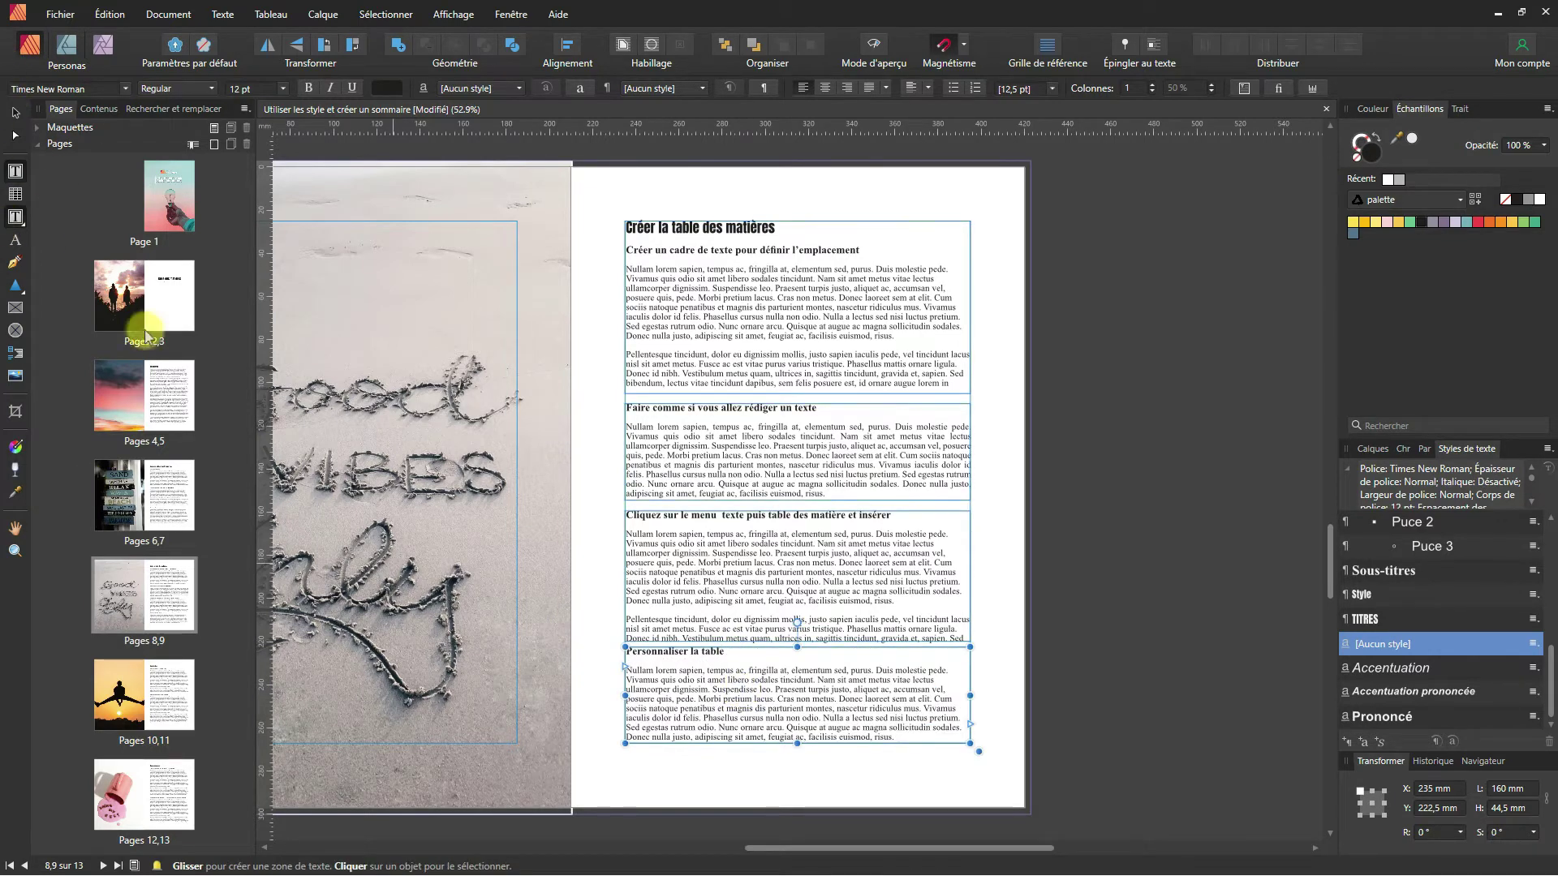
left_click_drag(682, 641, 608, 660)
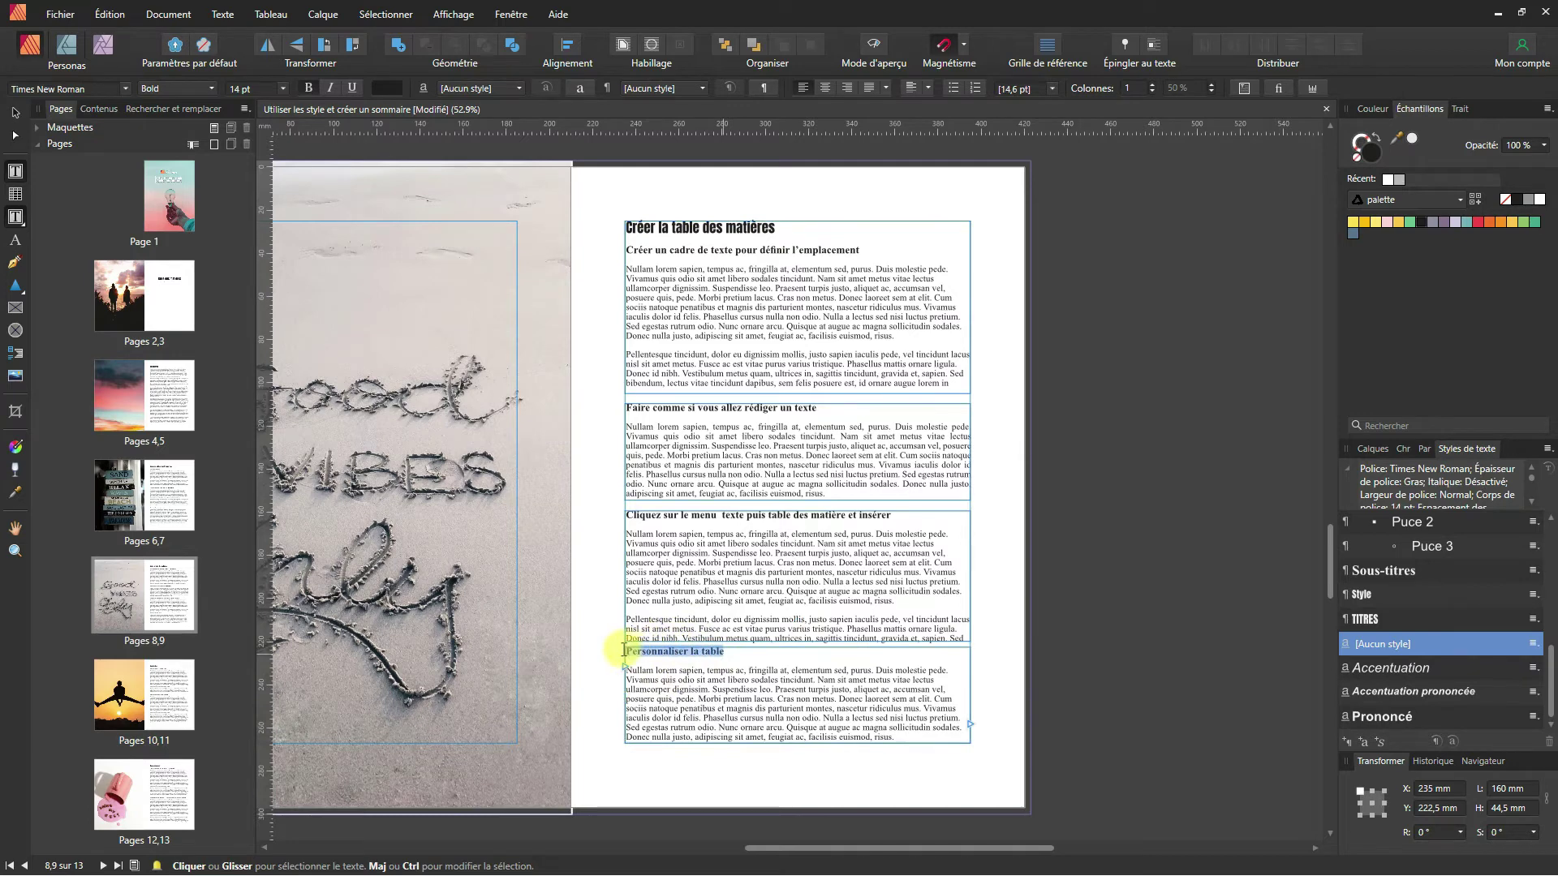
left_click(1371, 575)
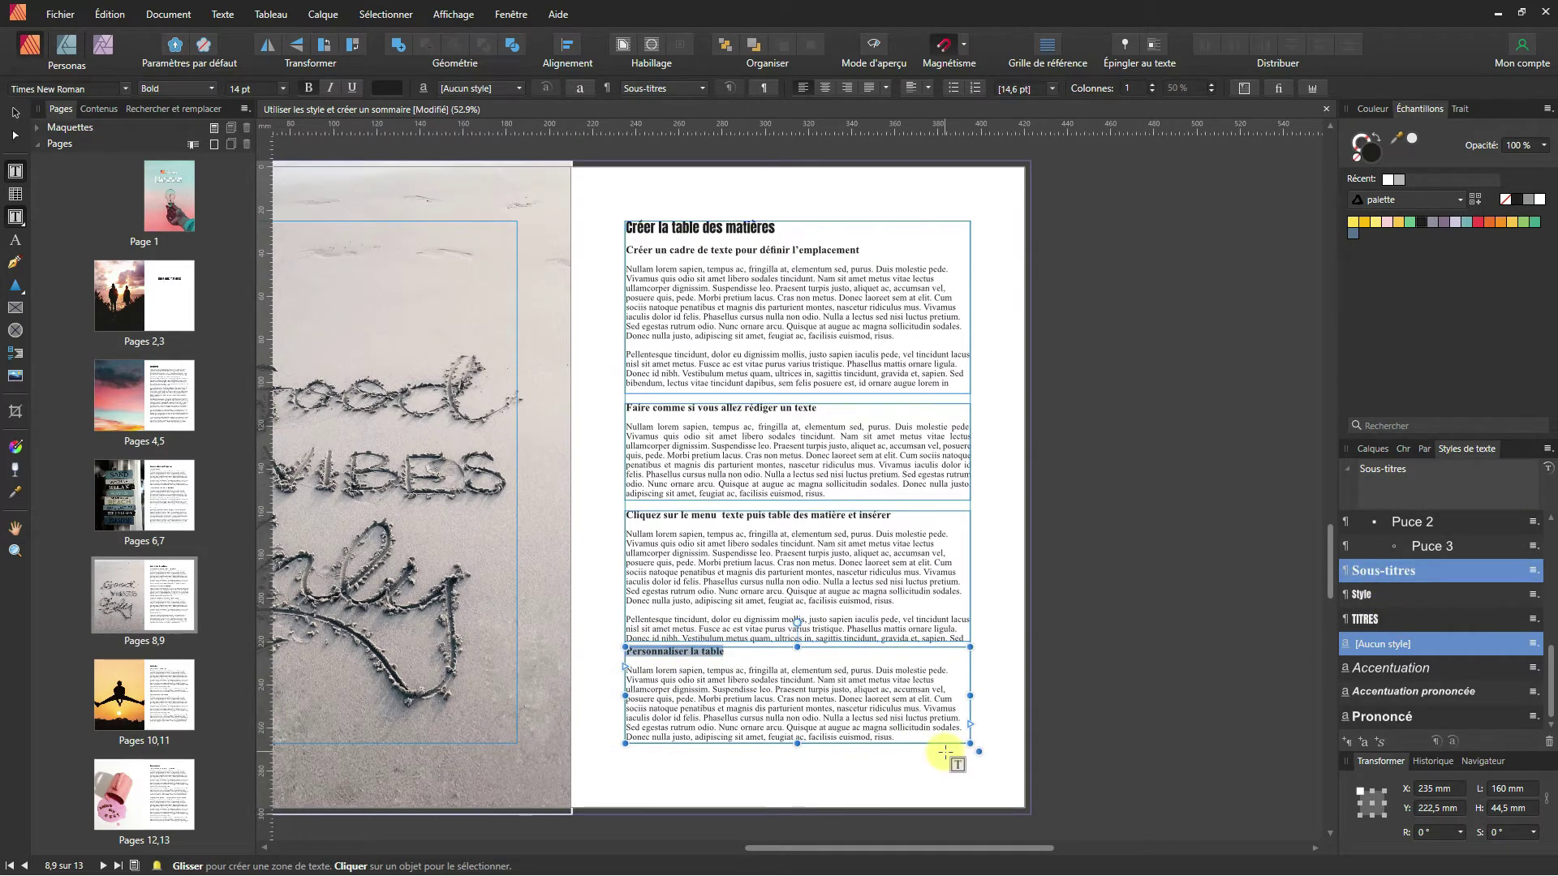
Step: Apply the Sous-titres style to both subheadings under "Conclusion" on pages 10,11, "Facile à mettre en place et à jour" and "Faire des document pro et complet"
left_click(174, 711)
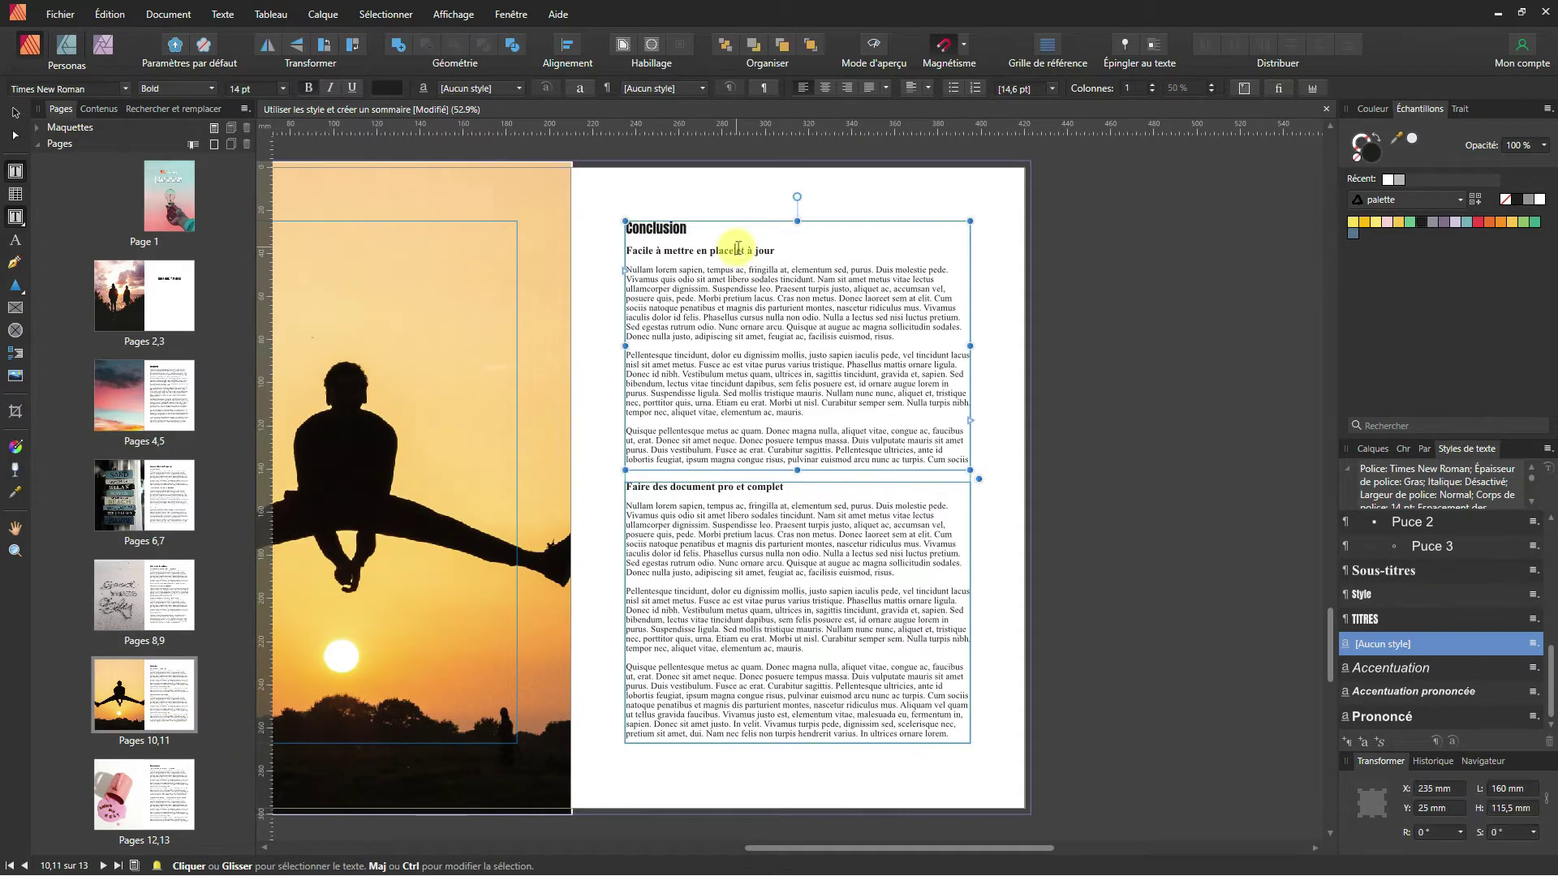
triple_click(740, 252)
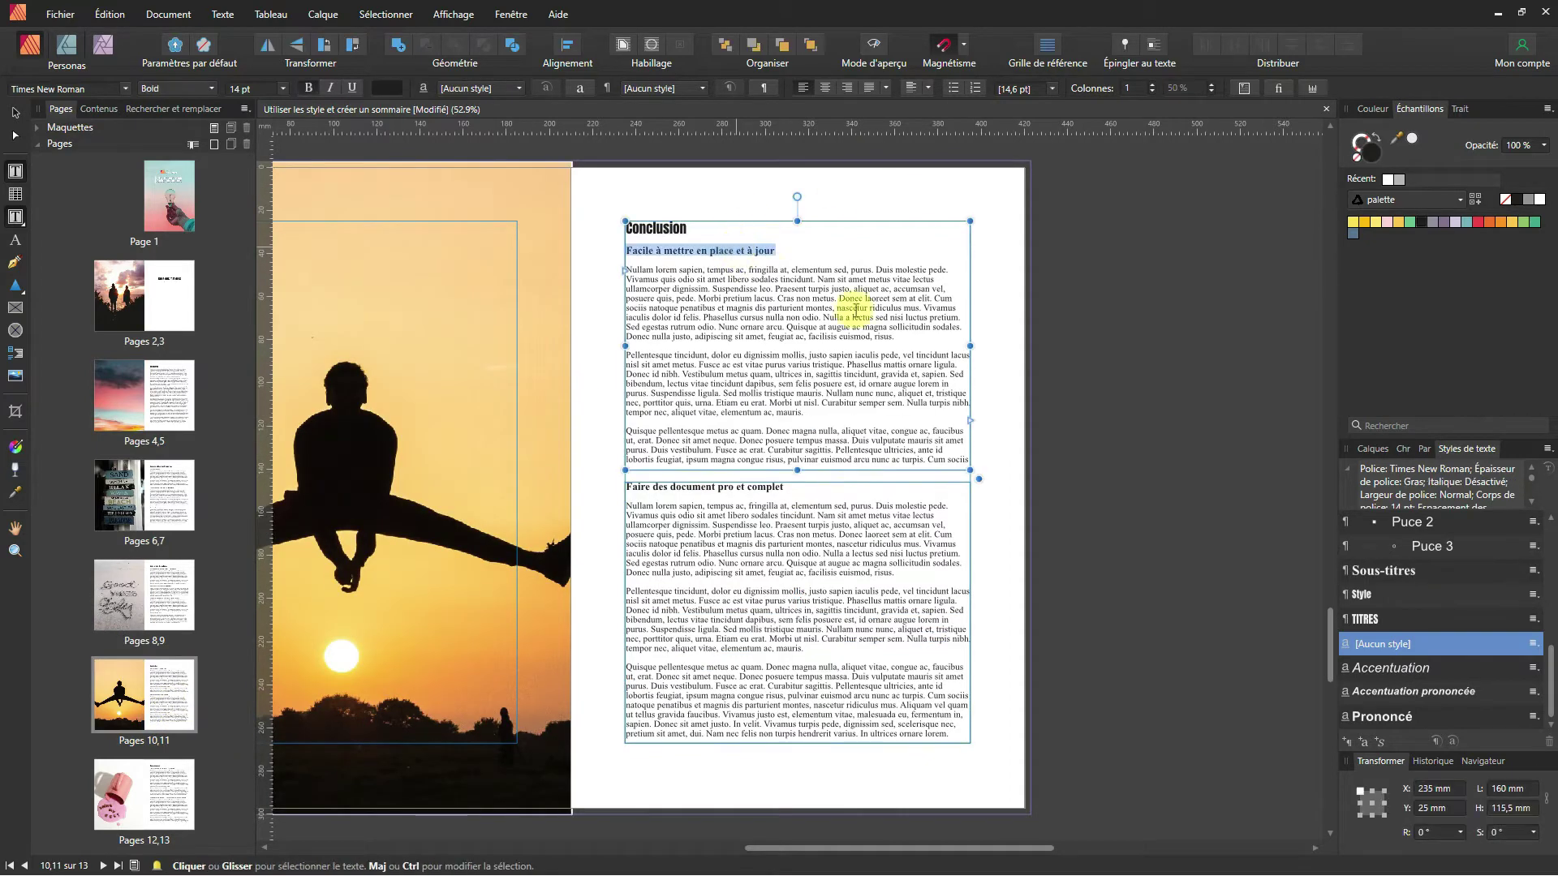
left_click(1371, 571)
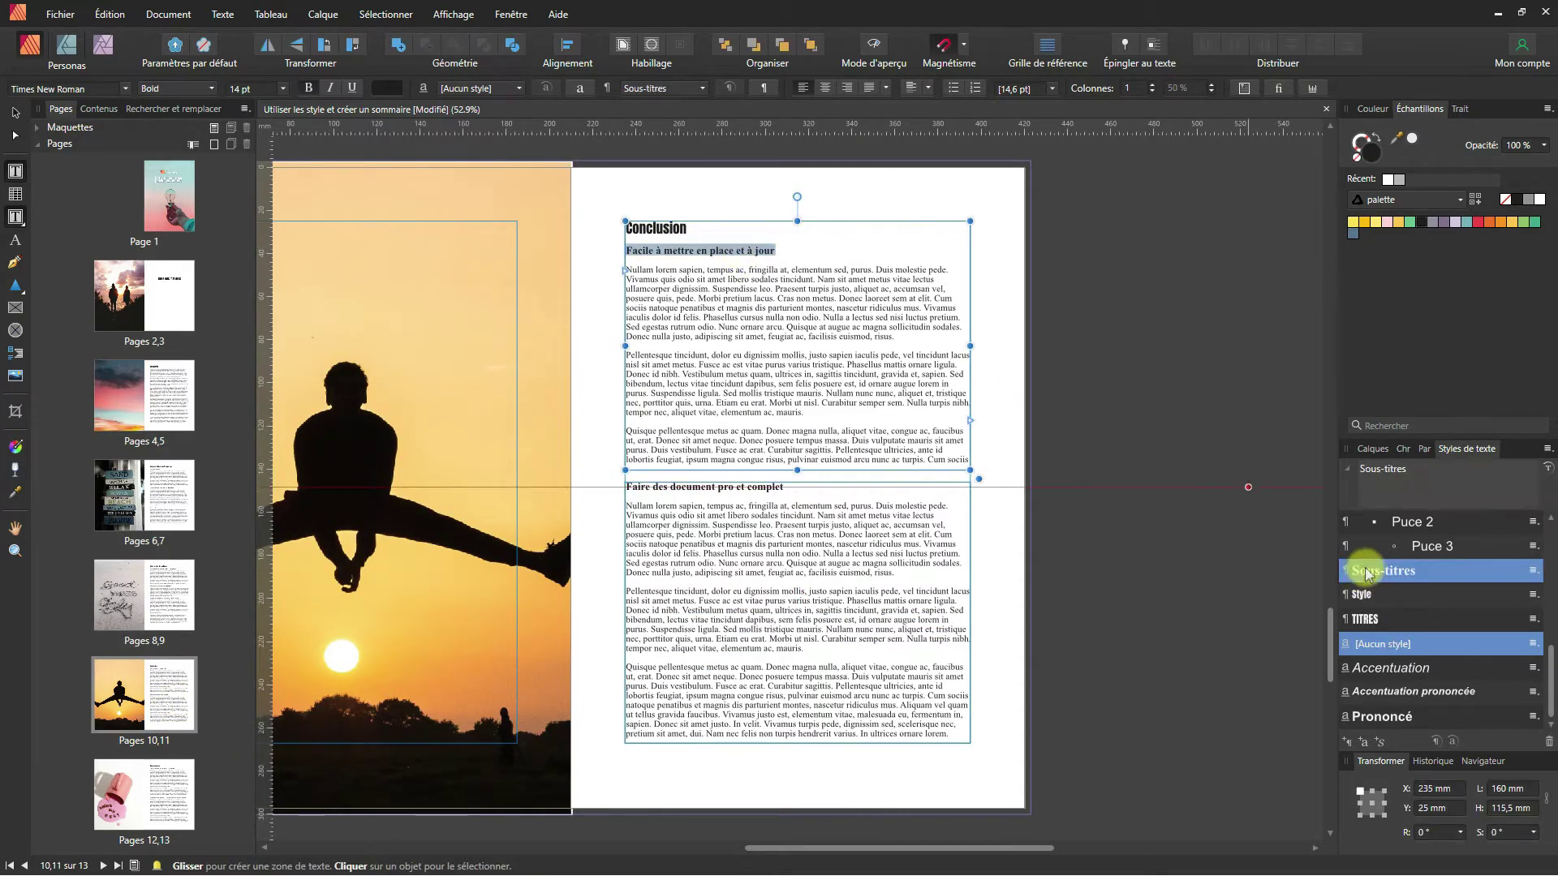
left_click(641, 227)
left_click(692, 251)
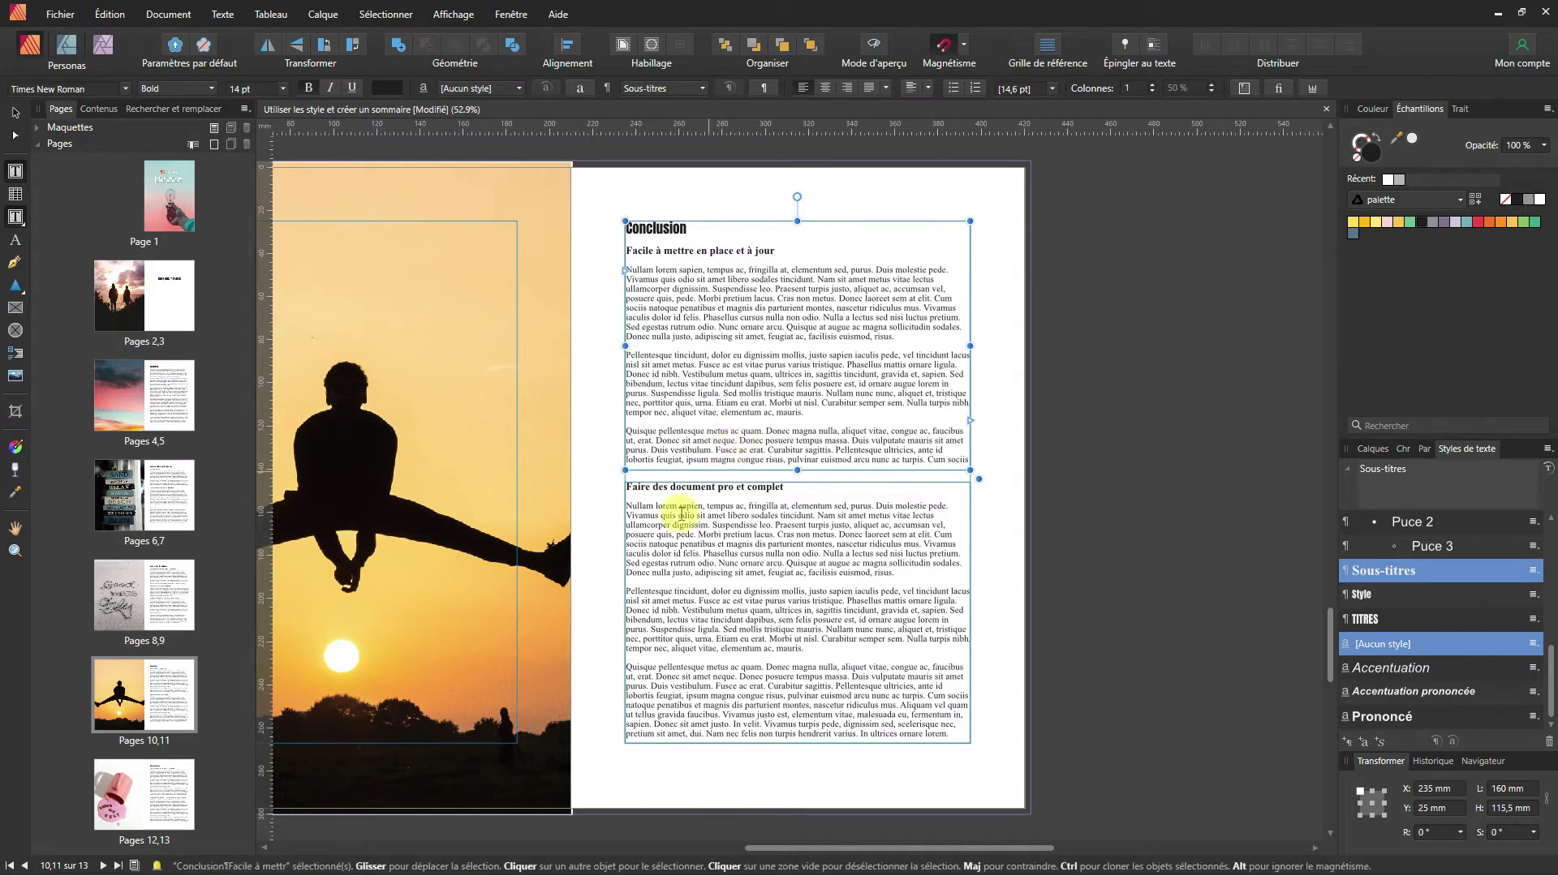
left_click(714, 486)
triple_click(714, 486)
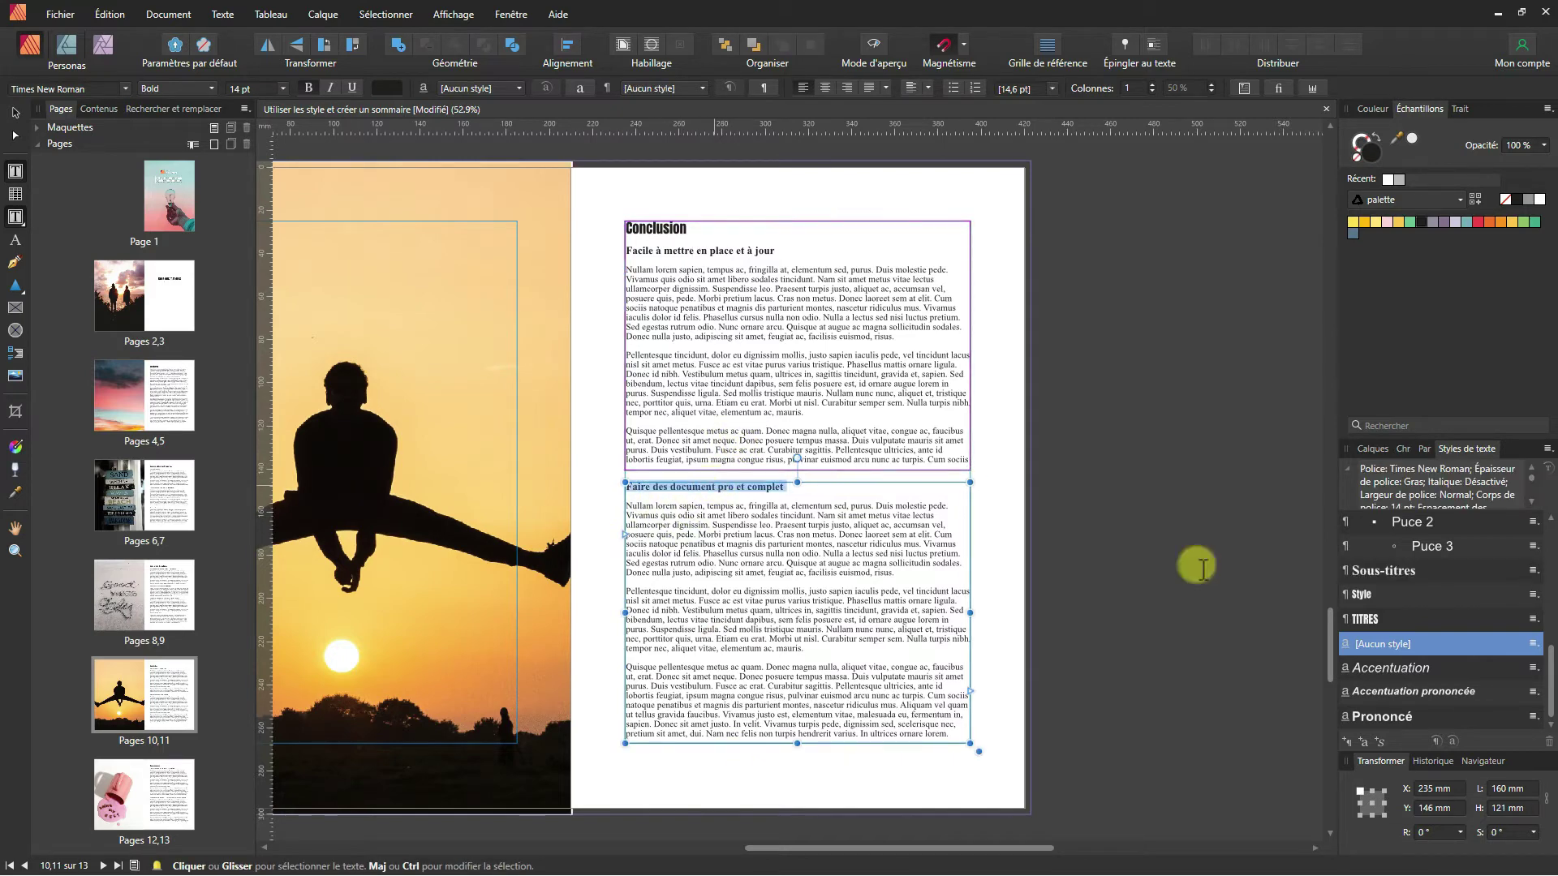
left_click(1383, 570)
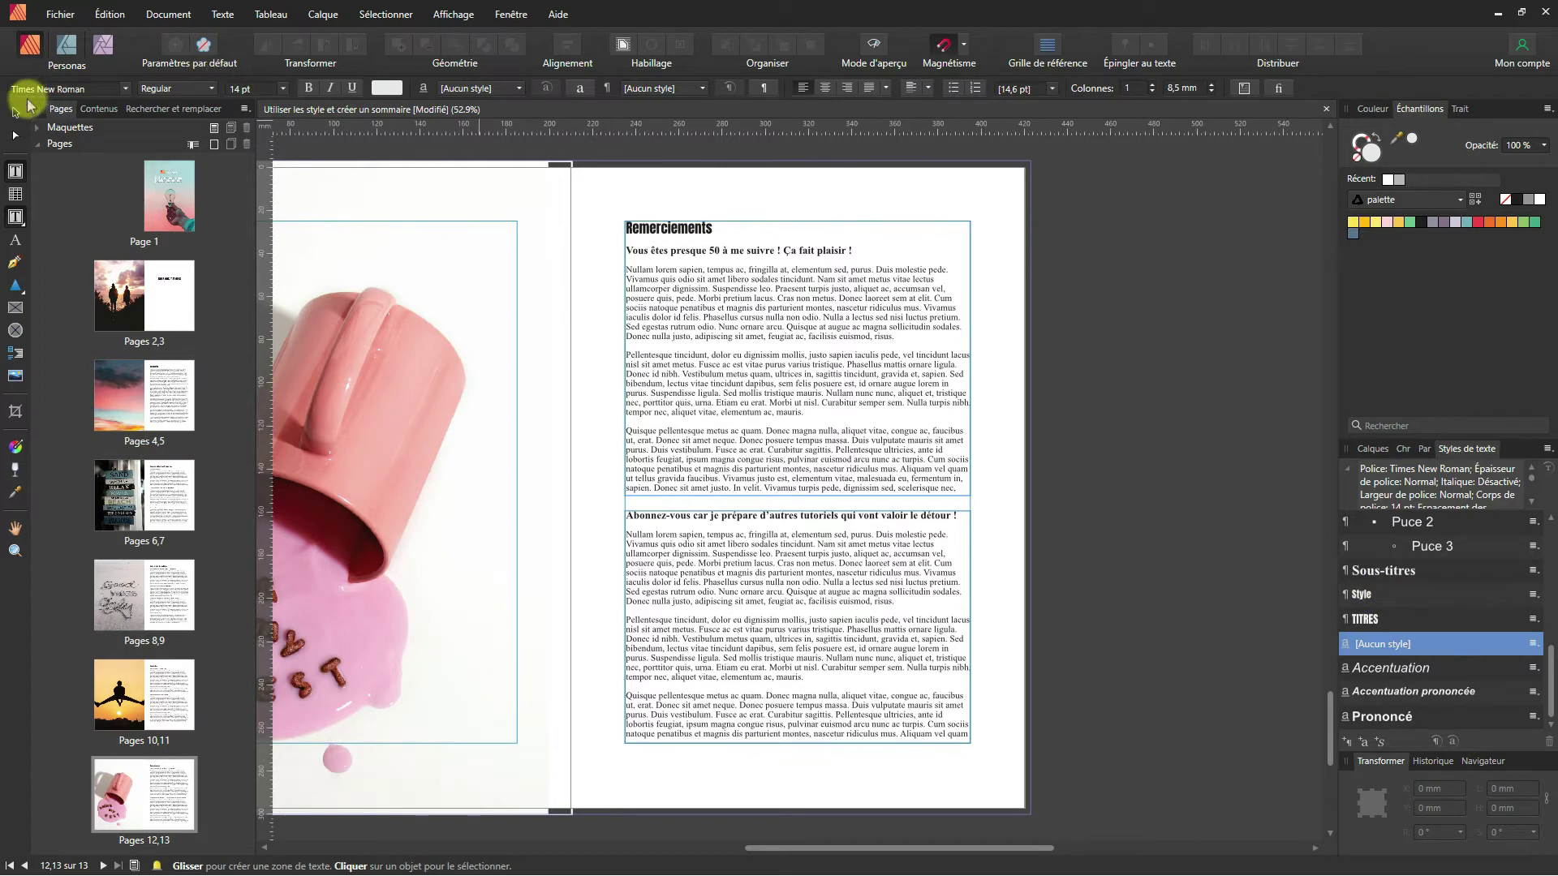
Step: Examine the Sous-titres text style's character settings, including font family, traits and font size, leaving them as they are
left_click(14, 113)
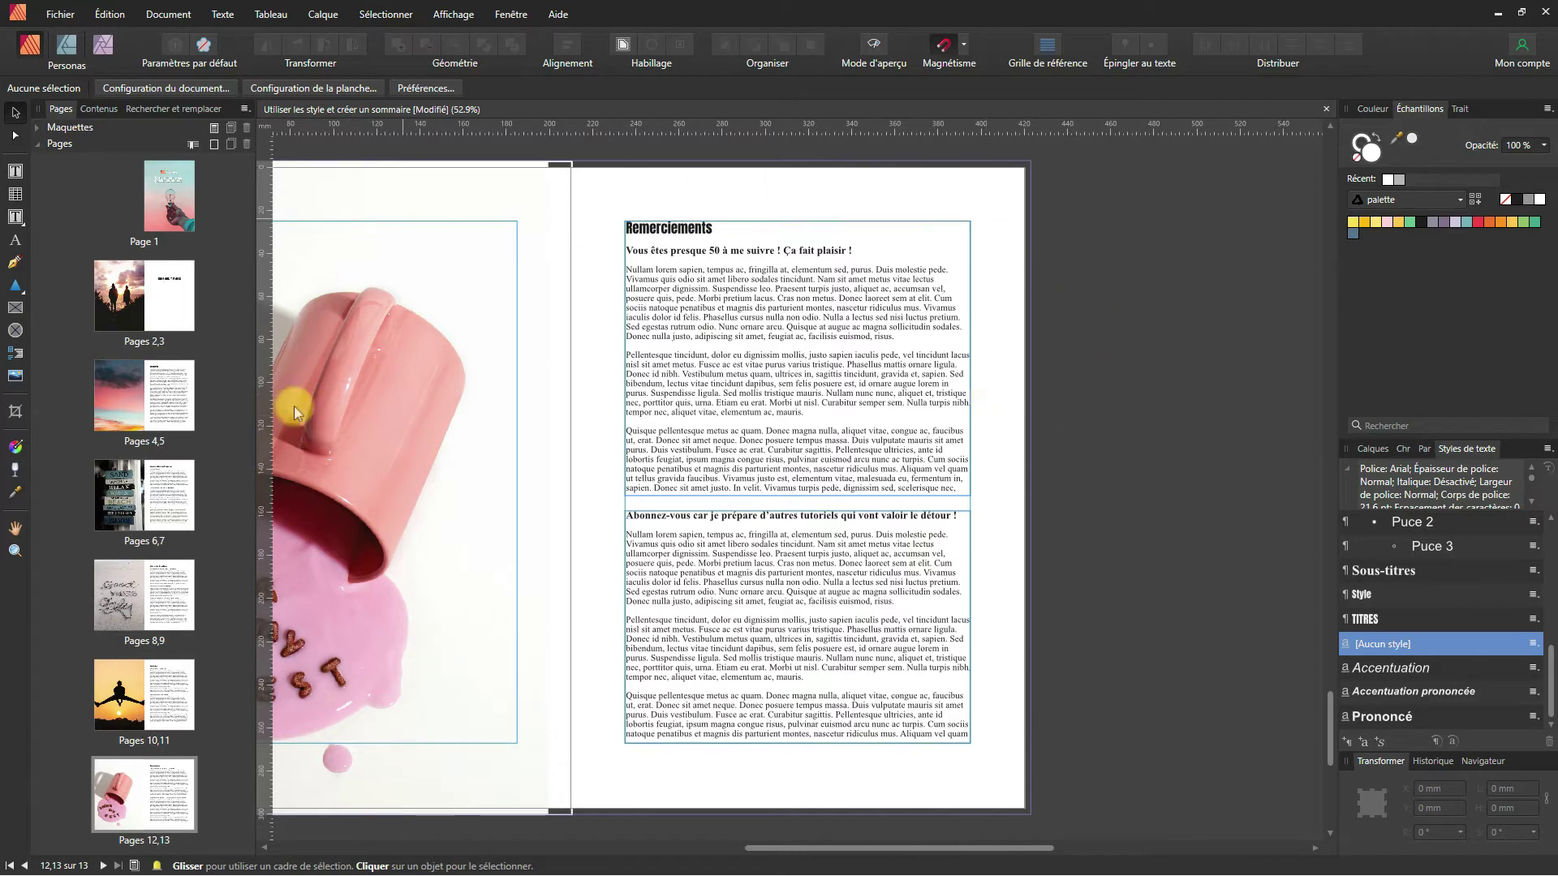
double_click(1399, 572)
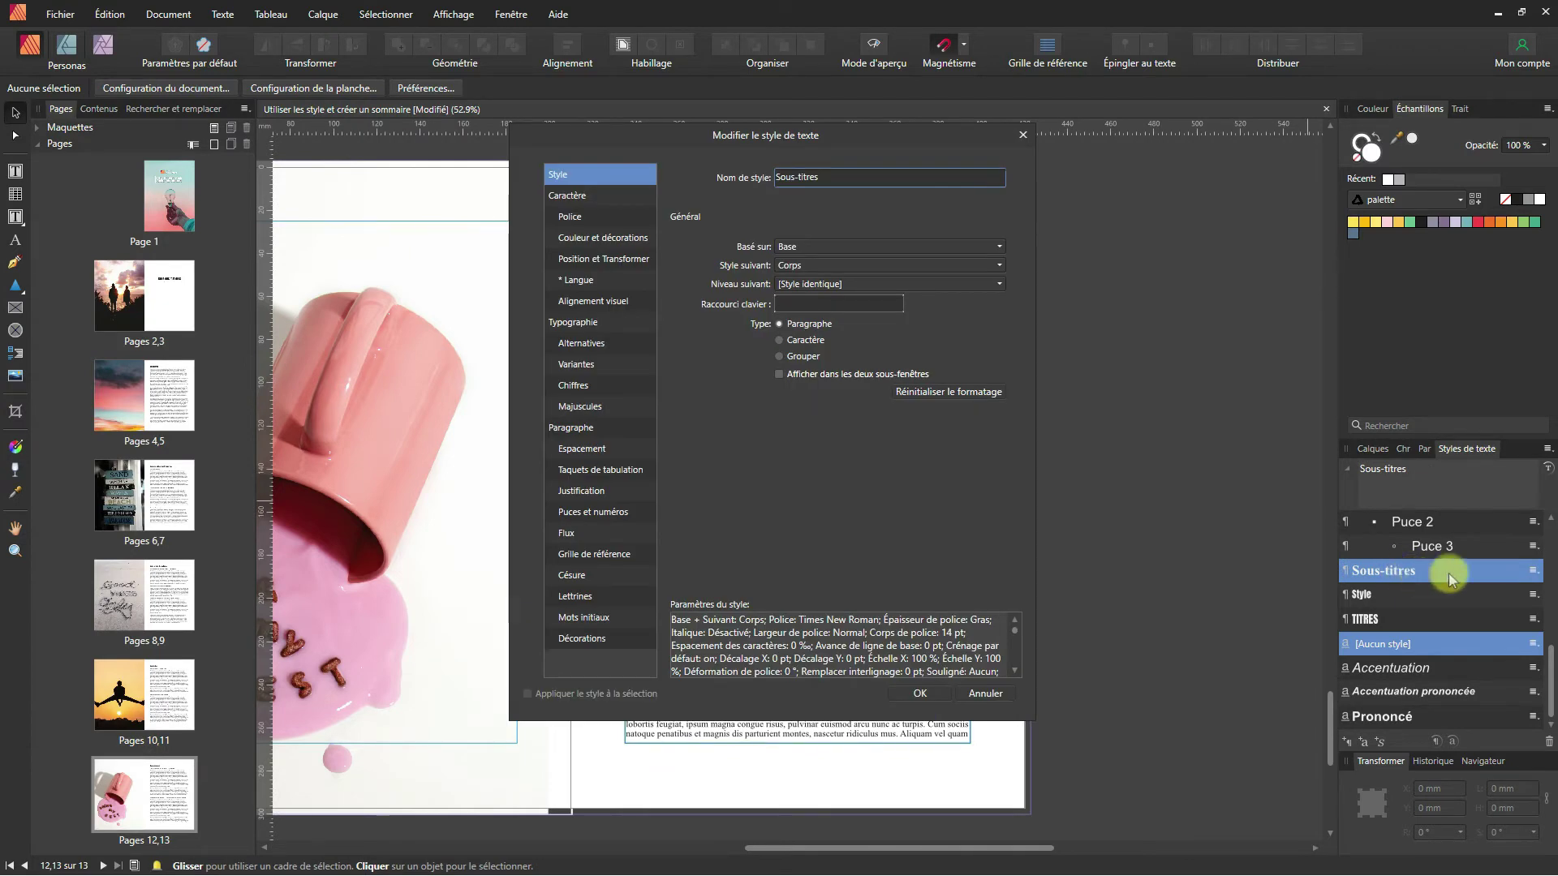
left_click(579, 196)
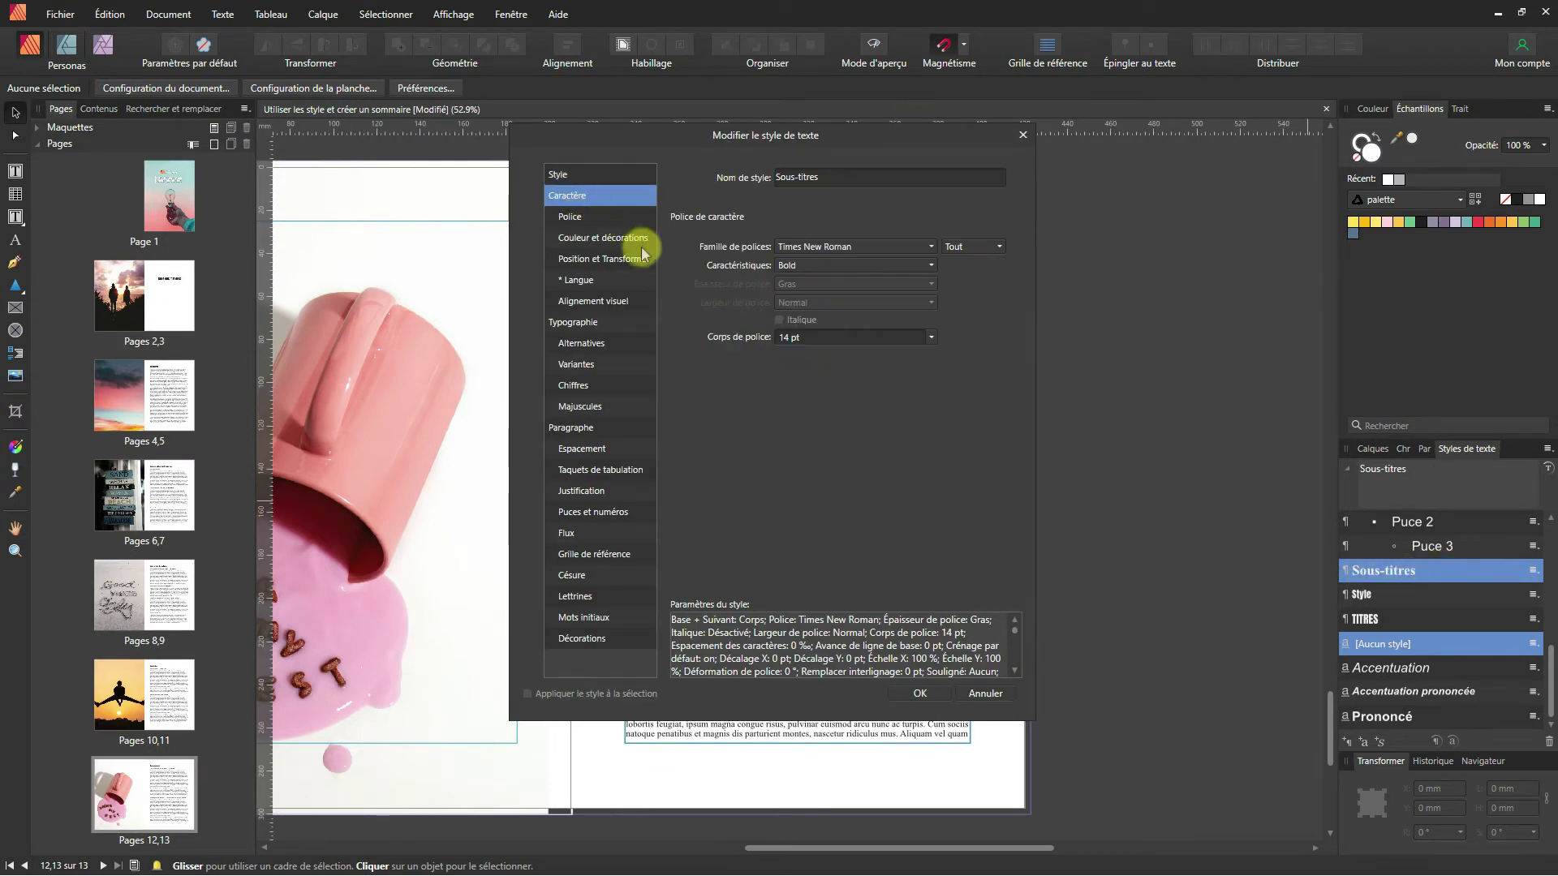
left_click(898, 247)
left_click(896, 249)
left_click(872, 267)
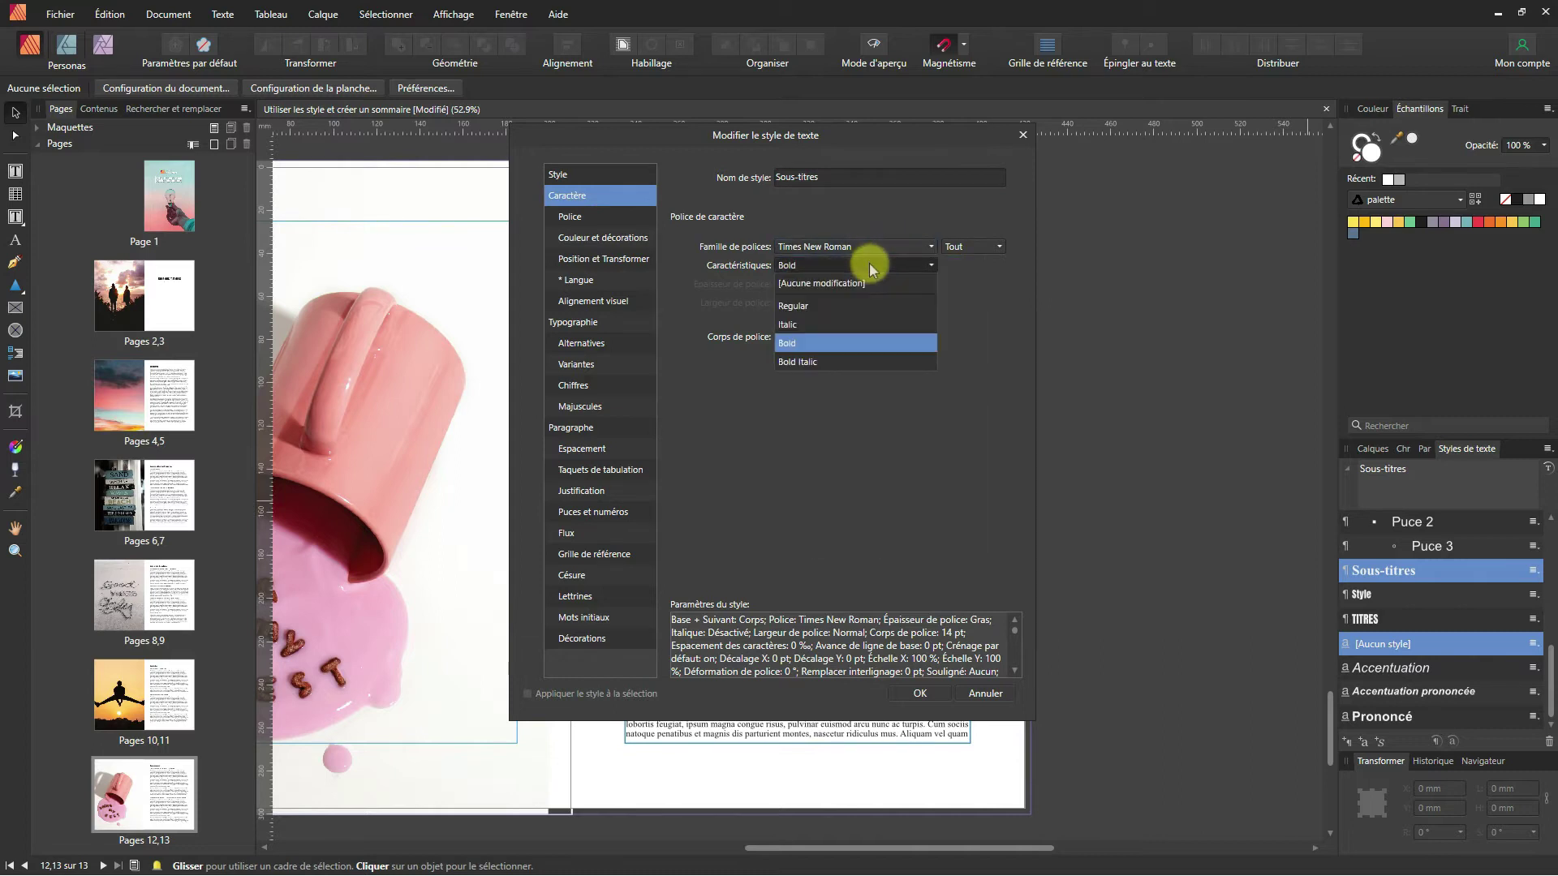
left_click(872, 268)
left_click(872, 268)
left_click(872, 268)
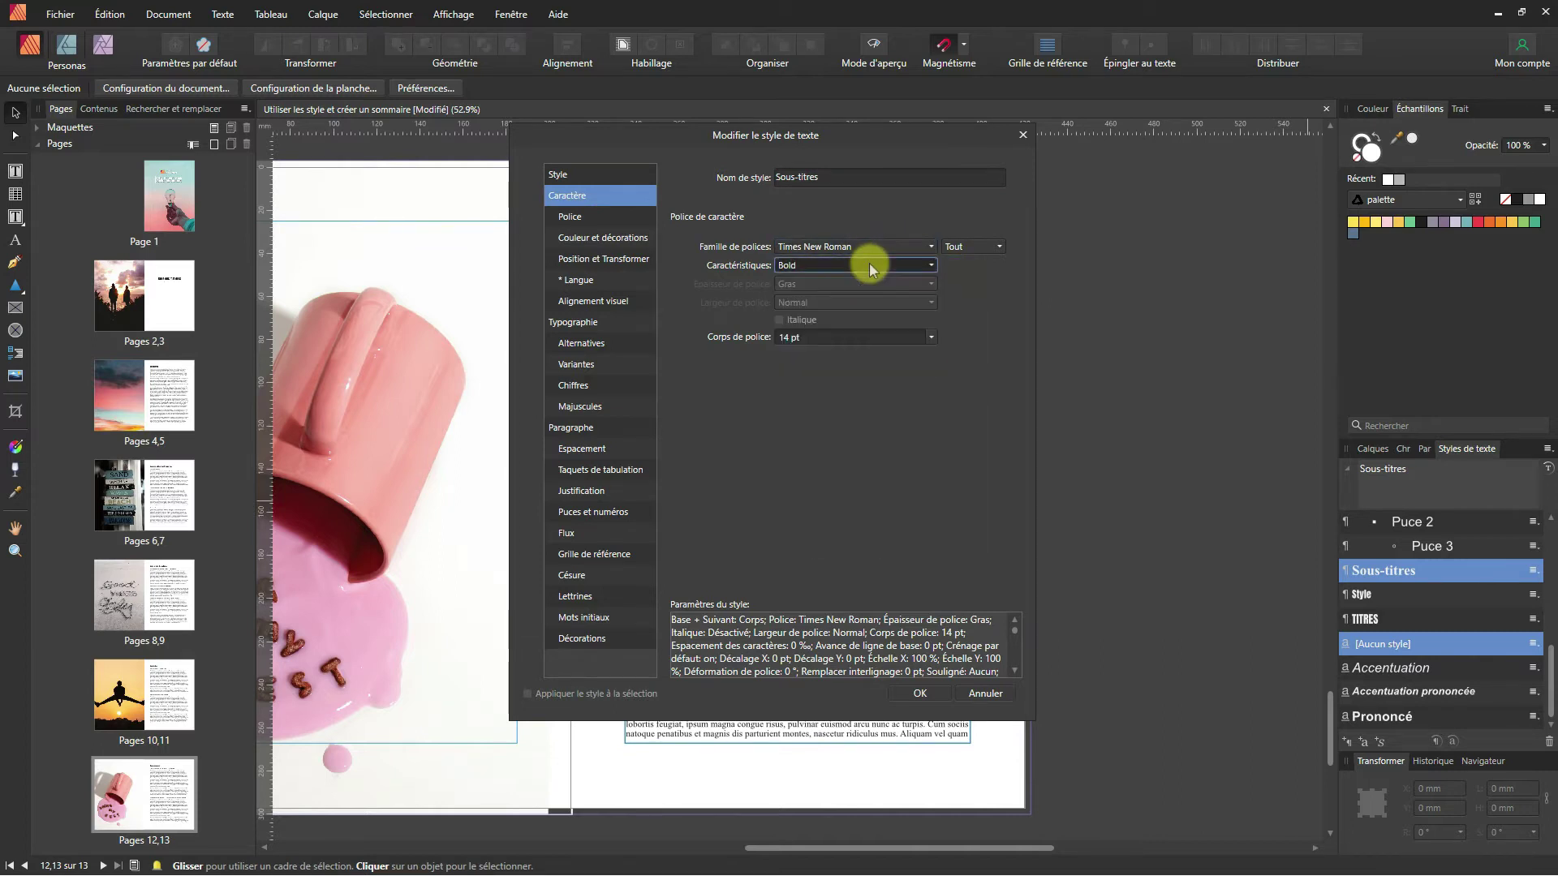
left_click(848, 335)
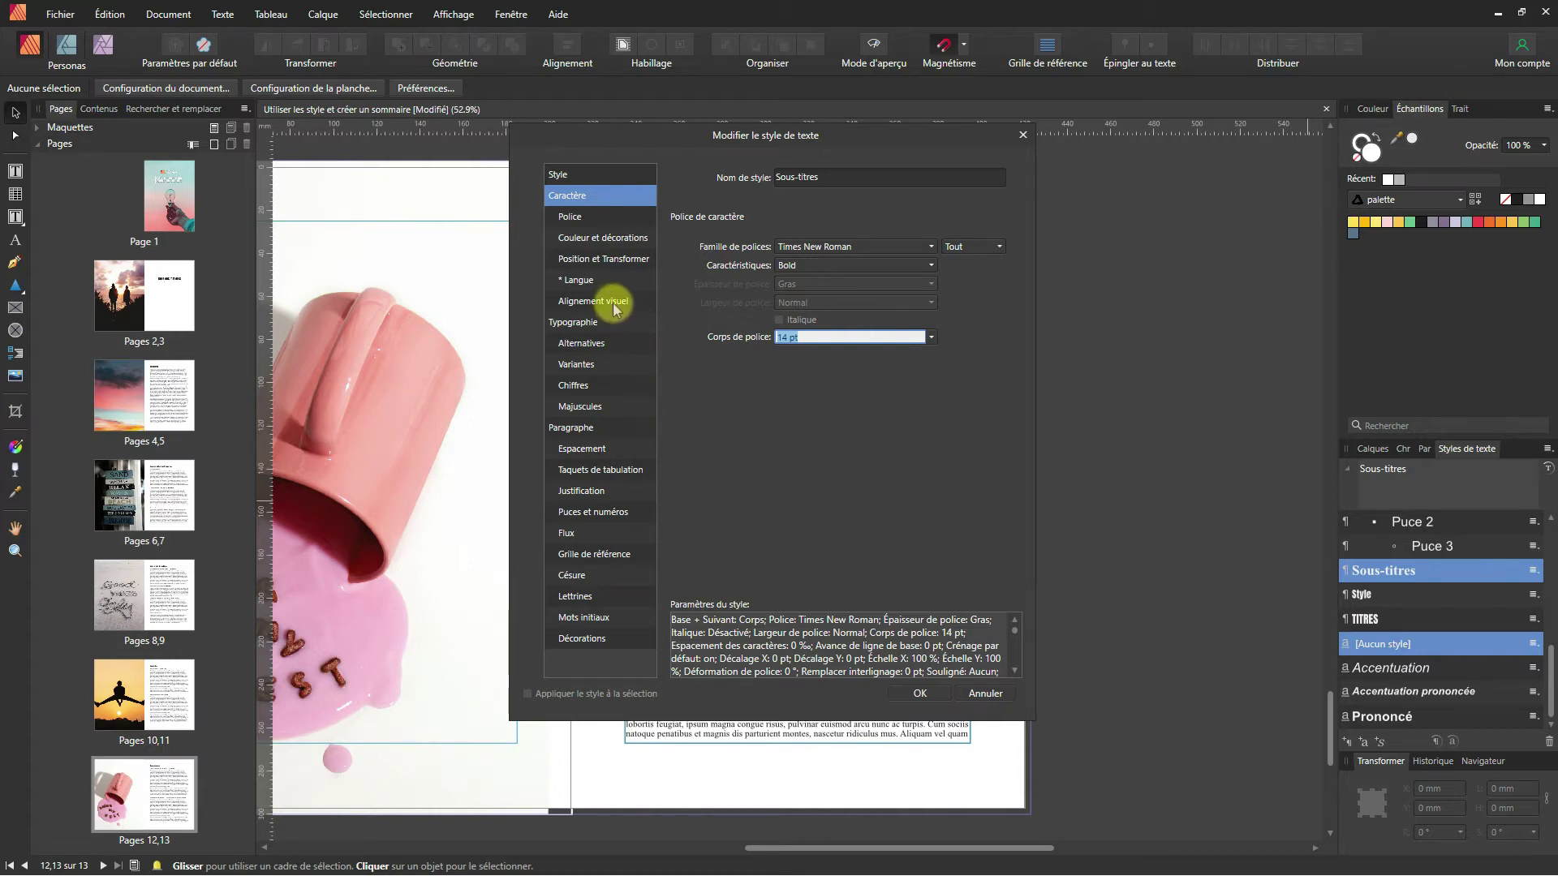
left_click(897, 692)
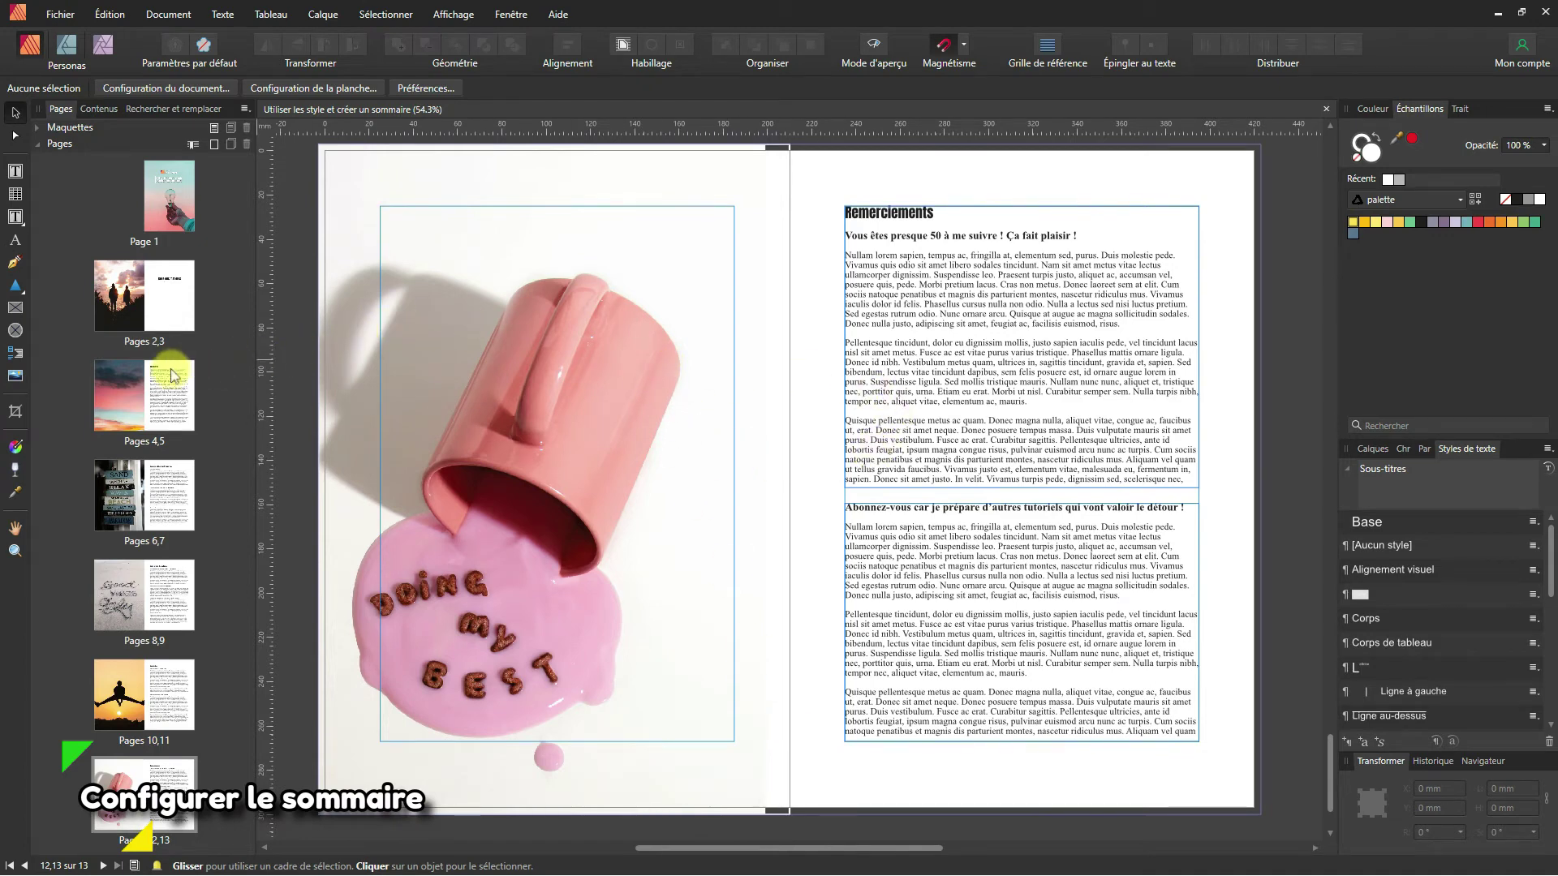
Step: Delete the placeholder text "Notre sommaire sera ici" from the frame below the "Table des matières" title on page 3
left_click(166, 319)
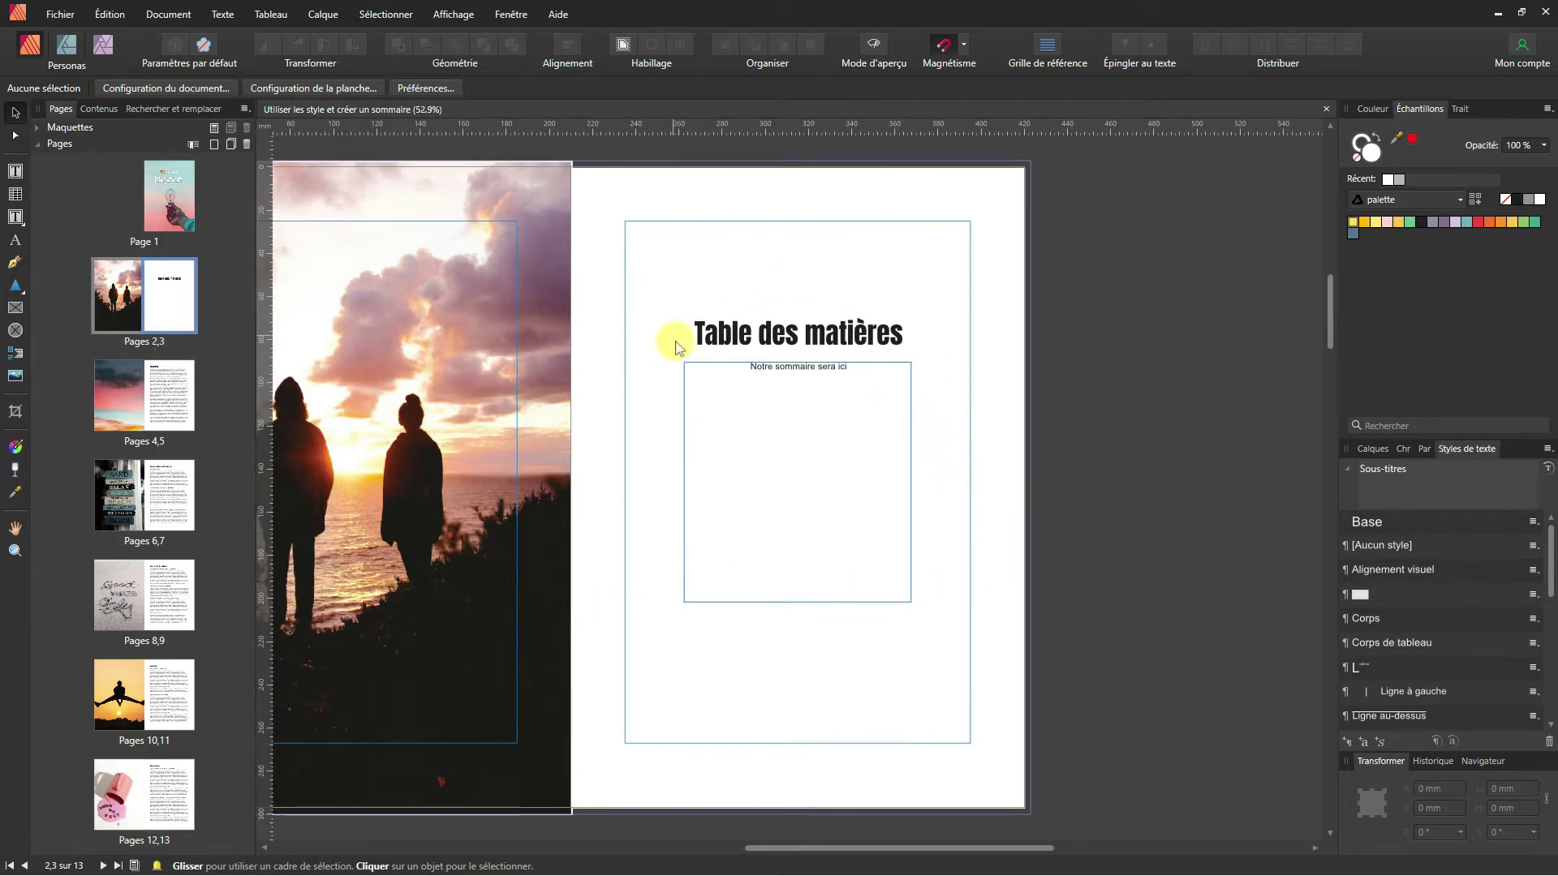
left_click(710, 371)
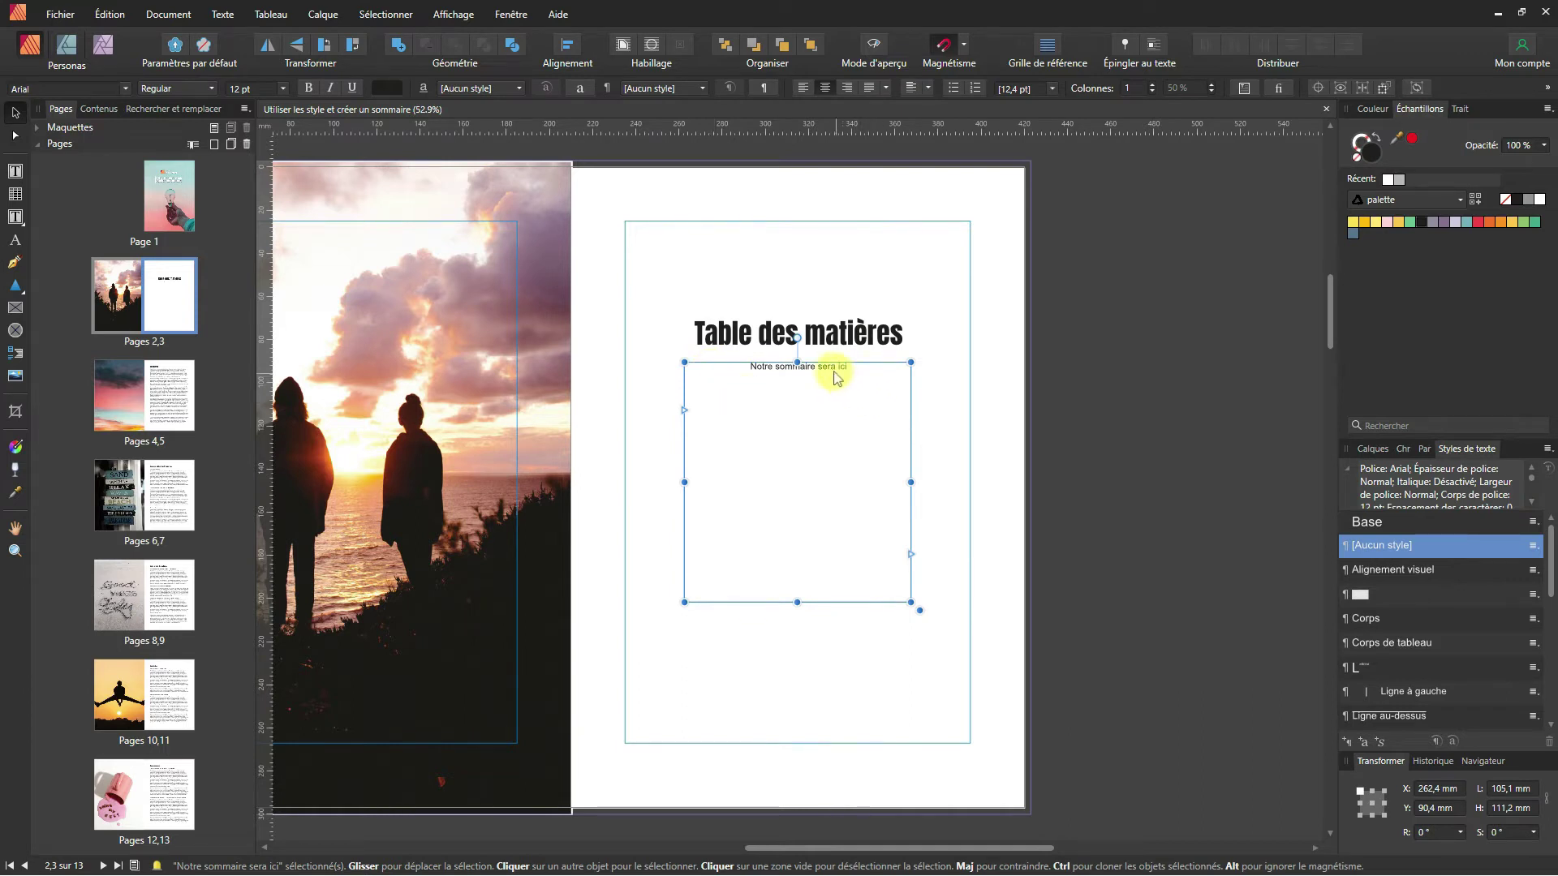
double_click(836, 377)
triple_click(707, 380)
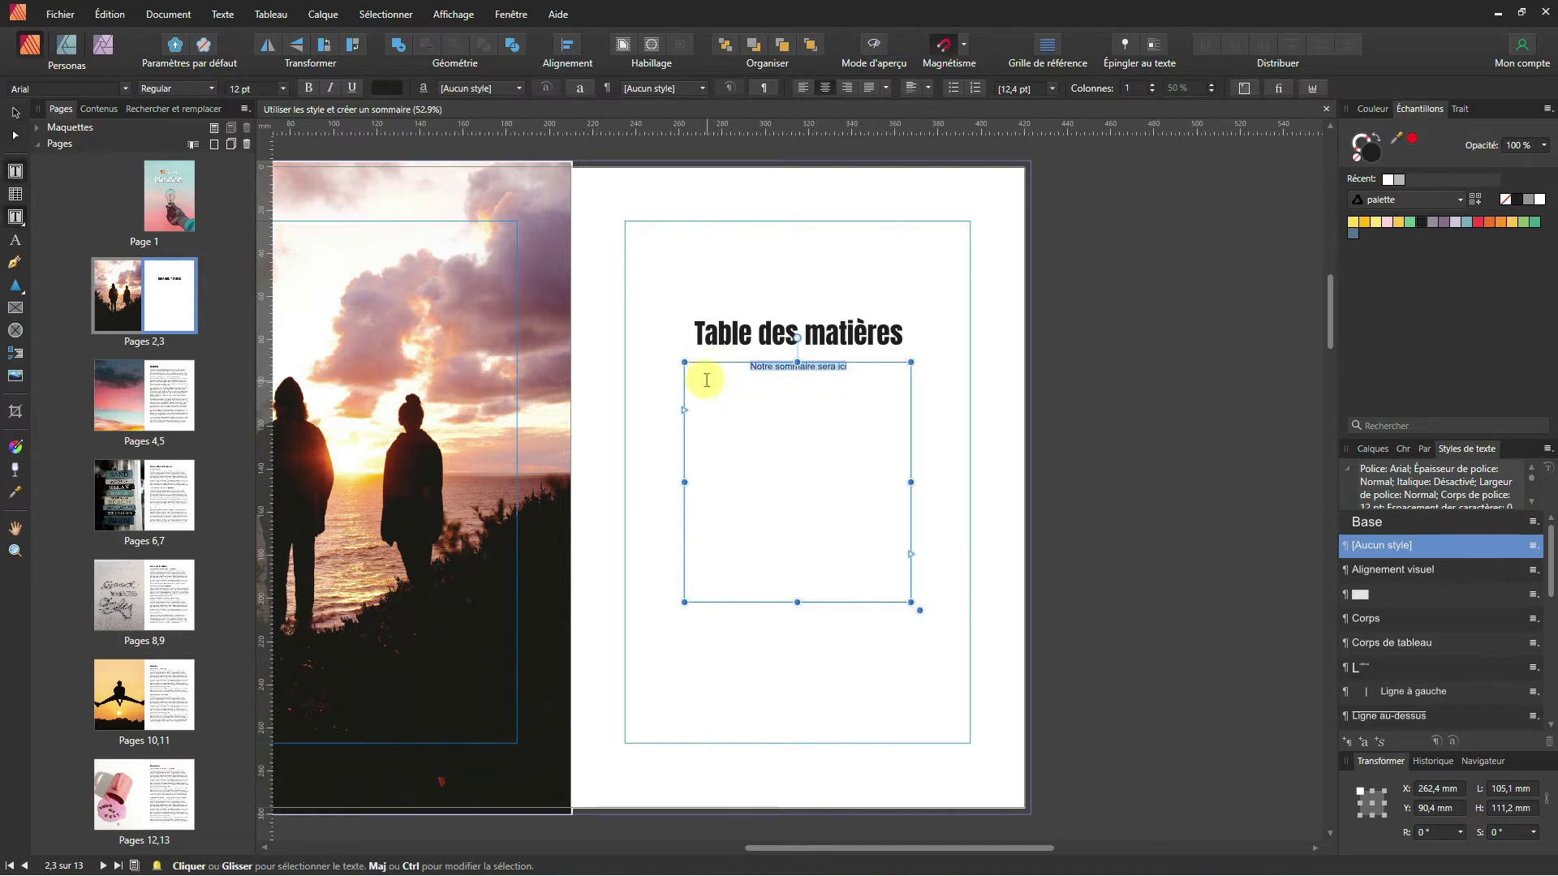
key("Delete")
key("Escape")
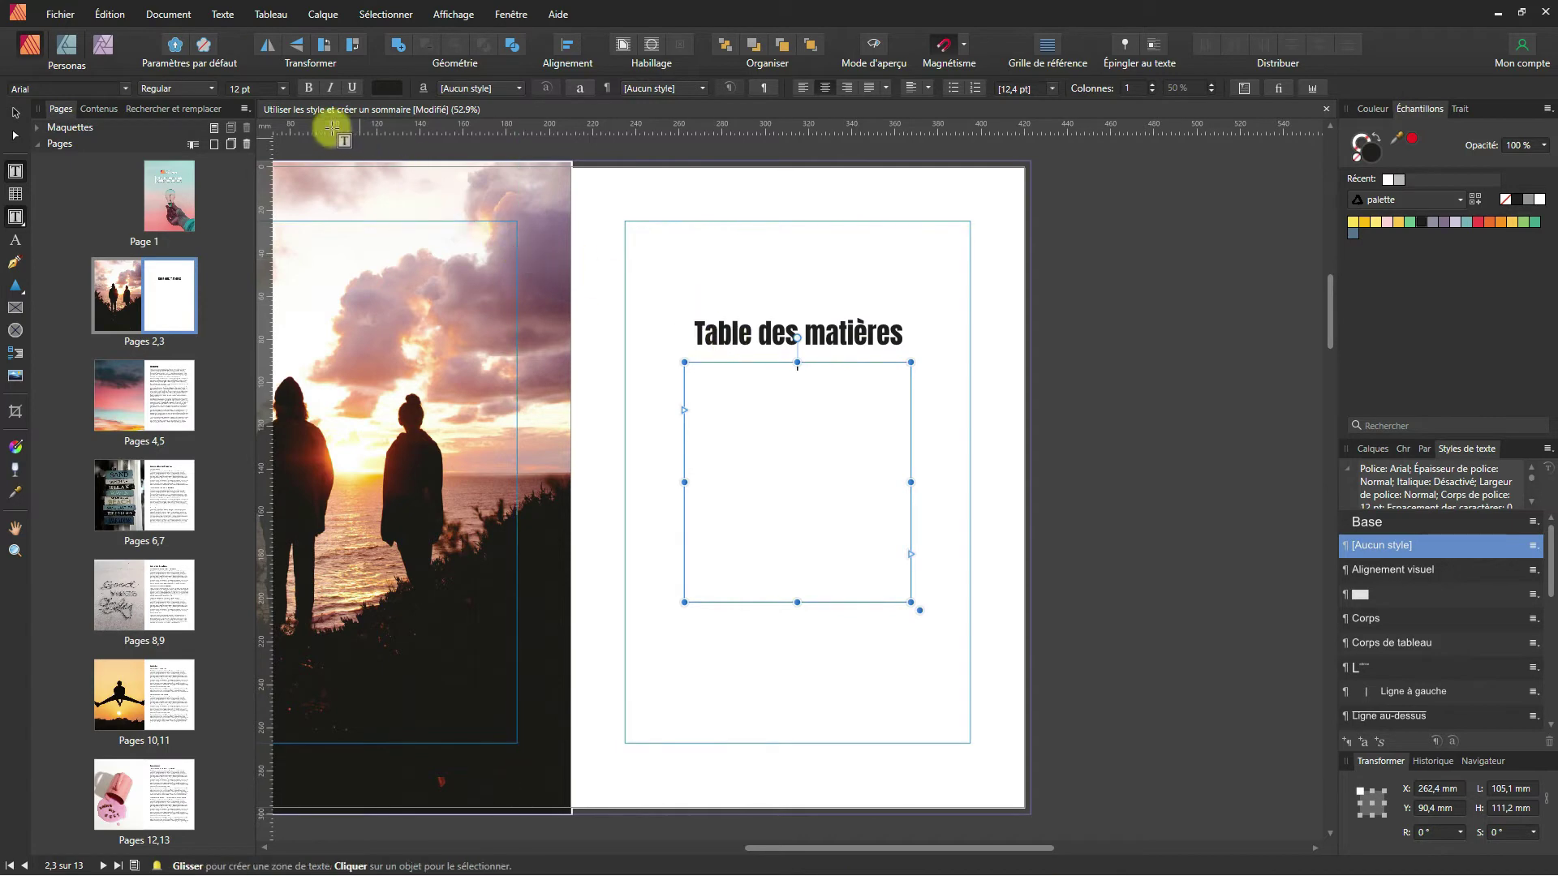
Step: Insert a table of contents listing the TITRES and Sous-titres styles in the empty frame and lengthen the frame to about 160 mm
left_click(219, 16)
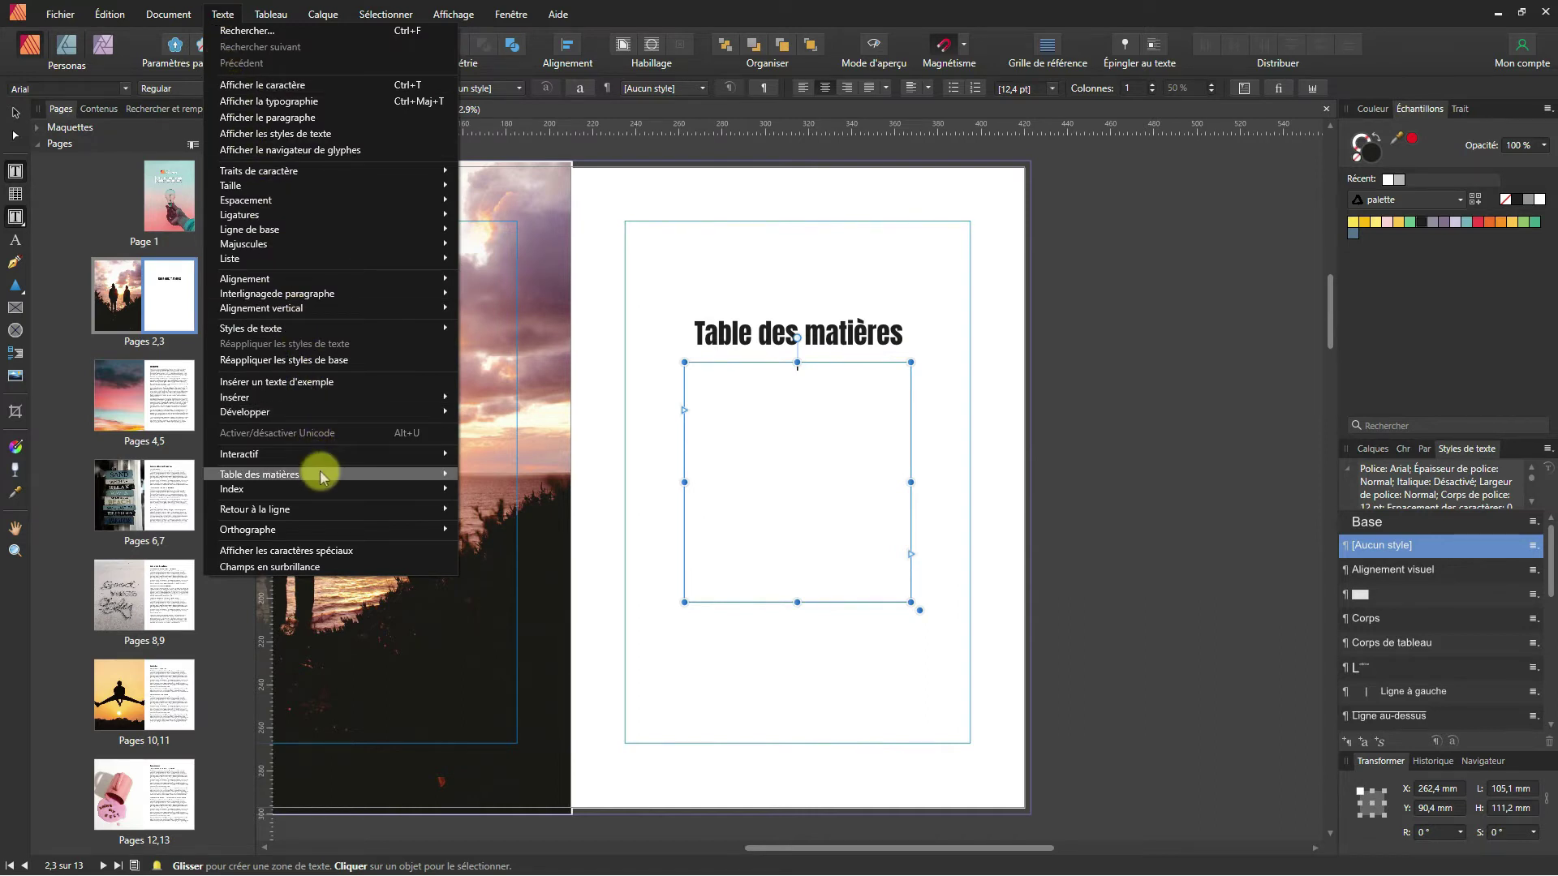
mouse_move(320, 475)
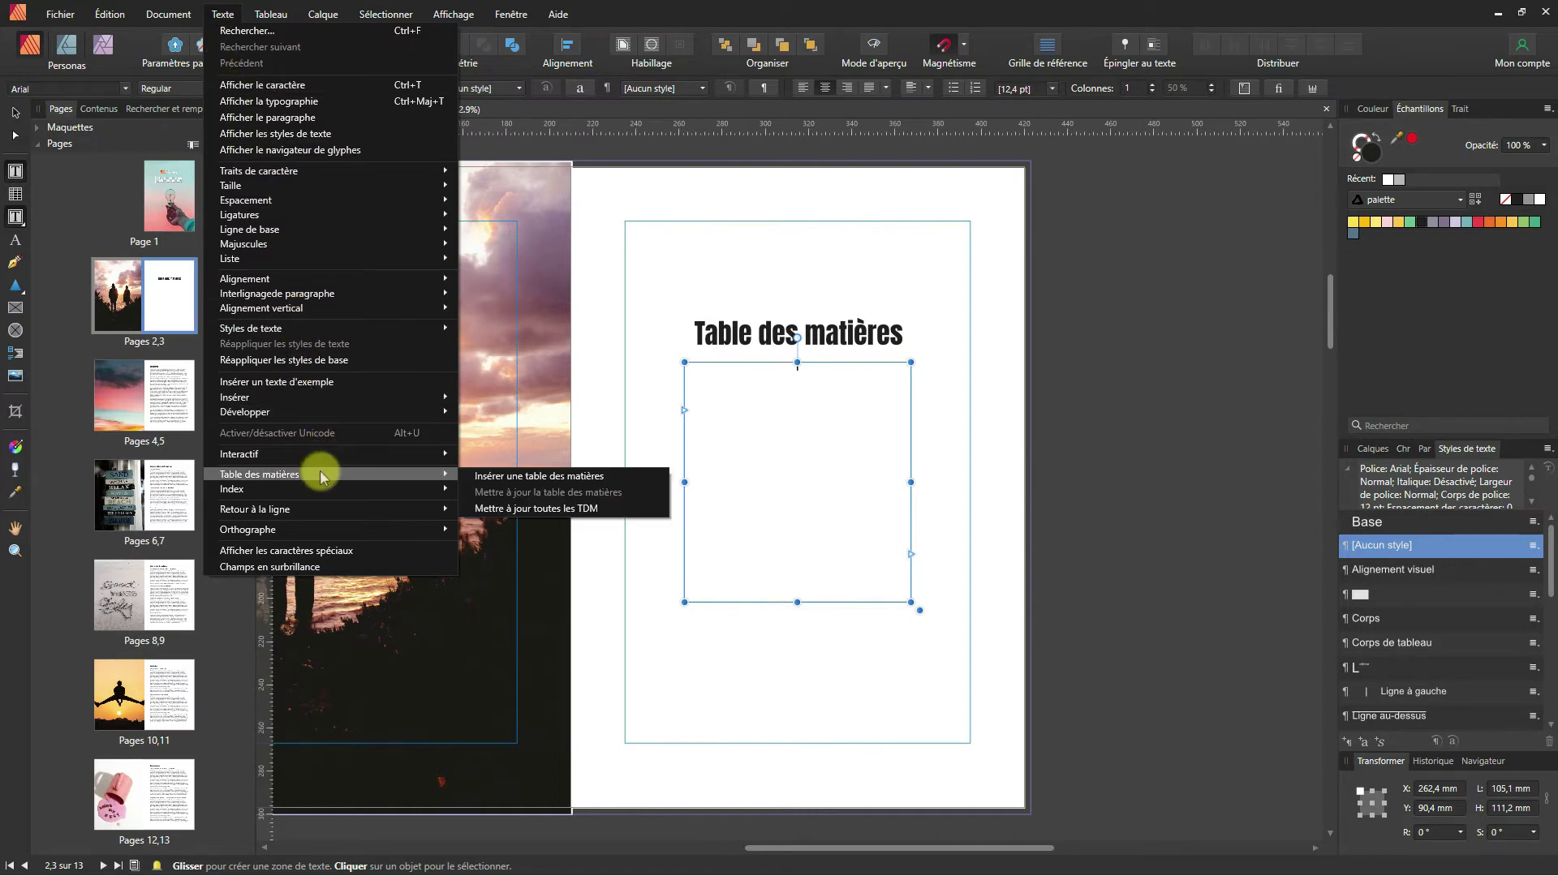
left_click(512, 478)
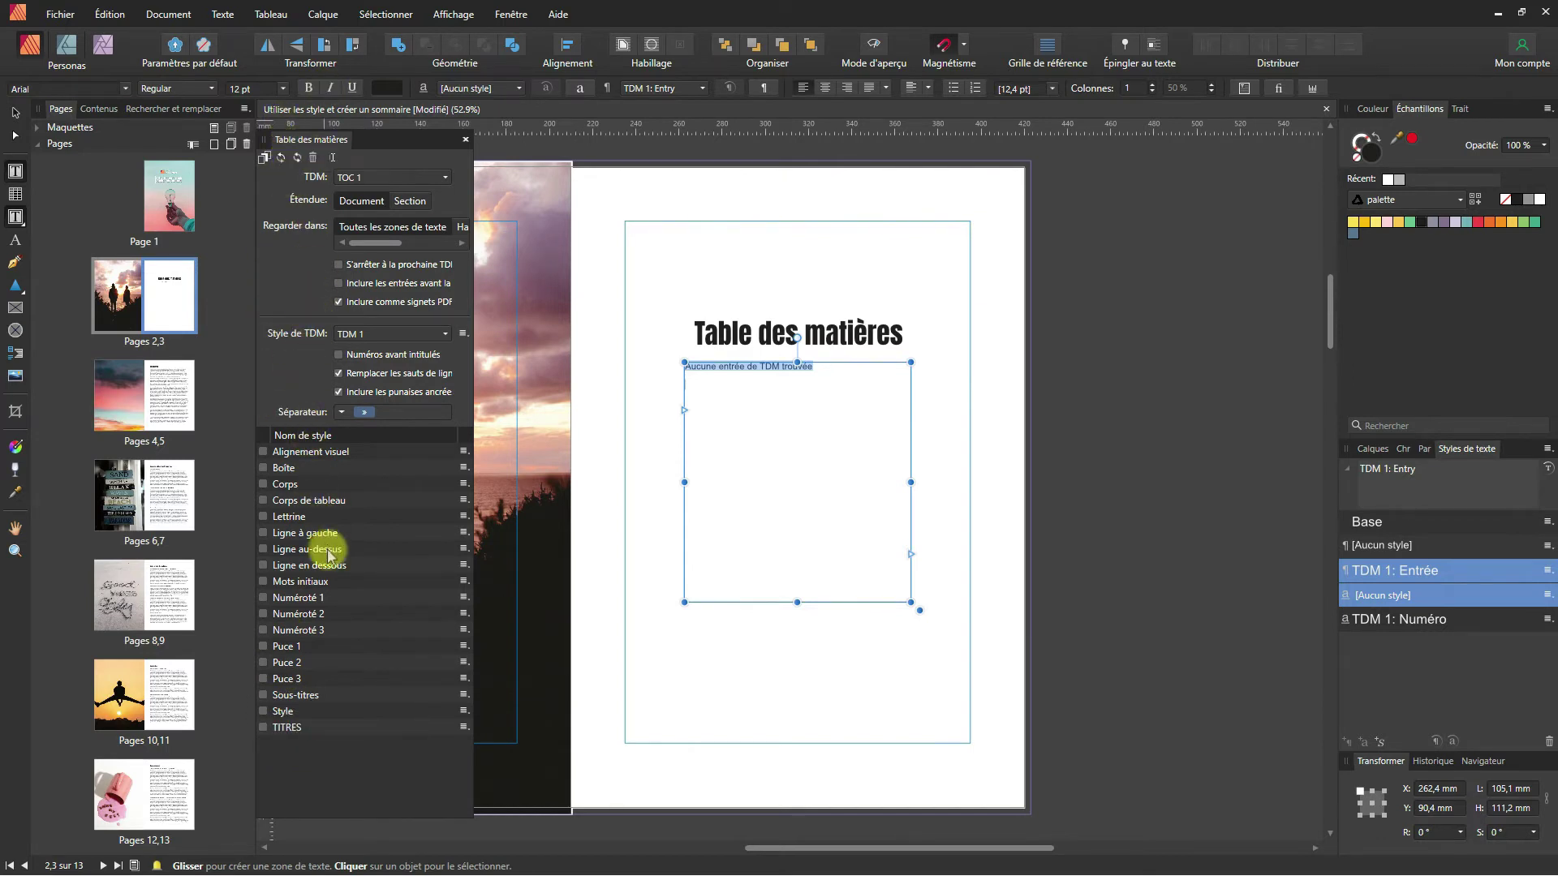
left_click(263, 728)
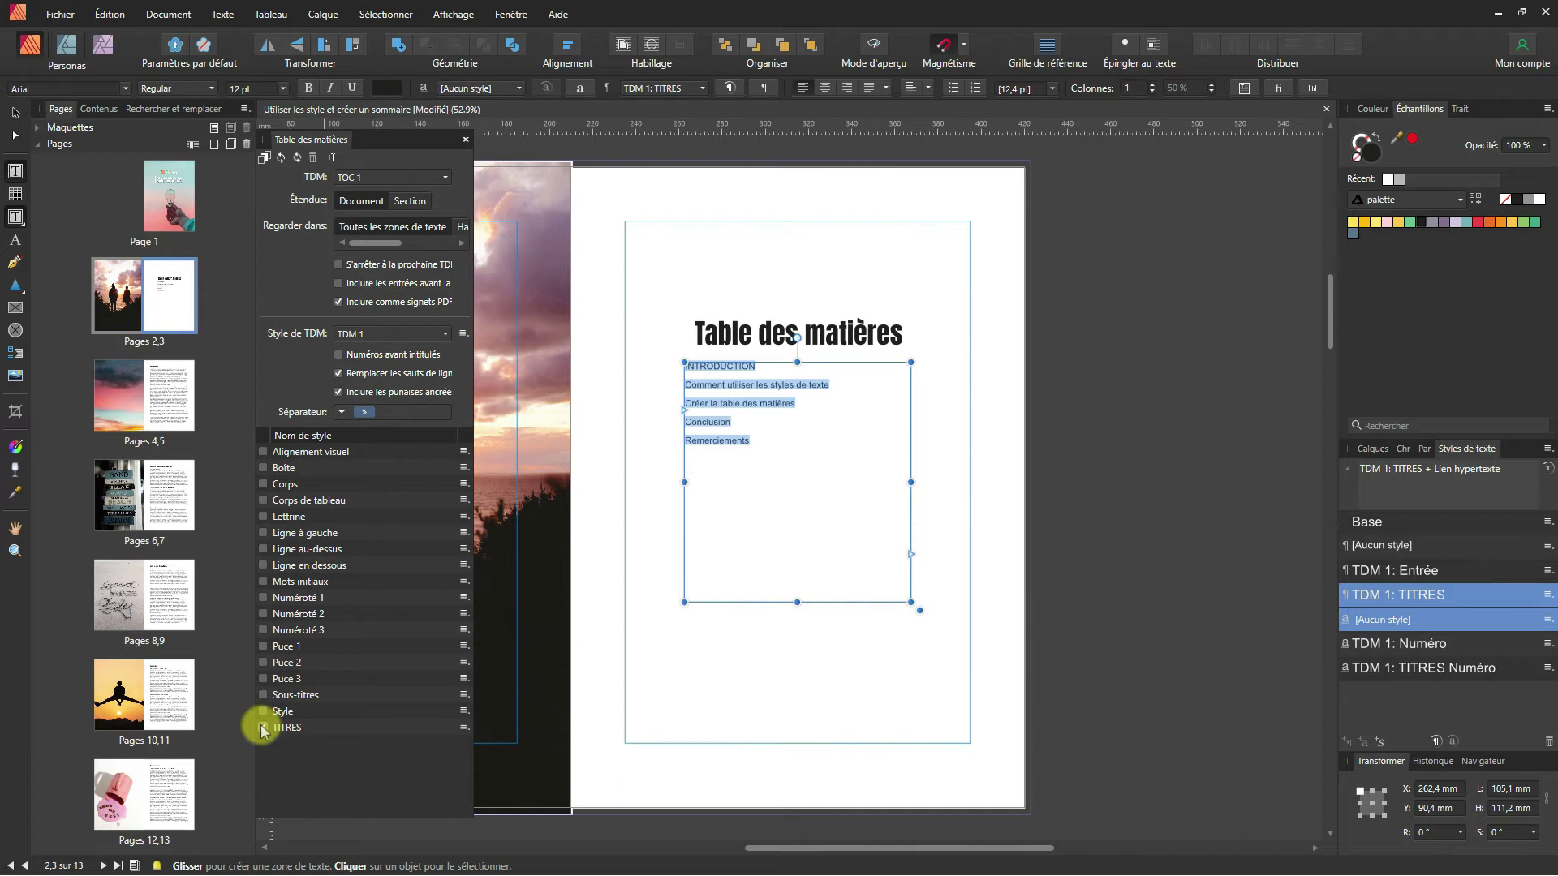
left_click(263, 727)
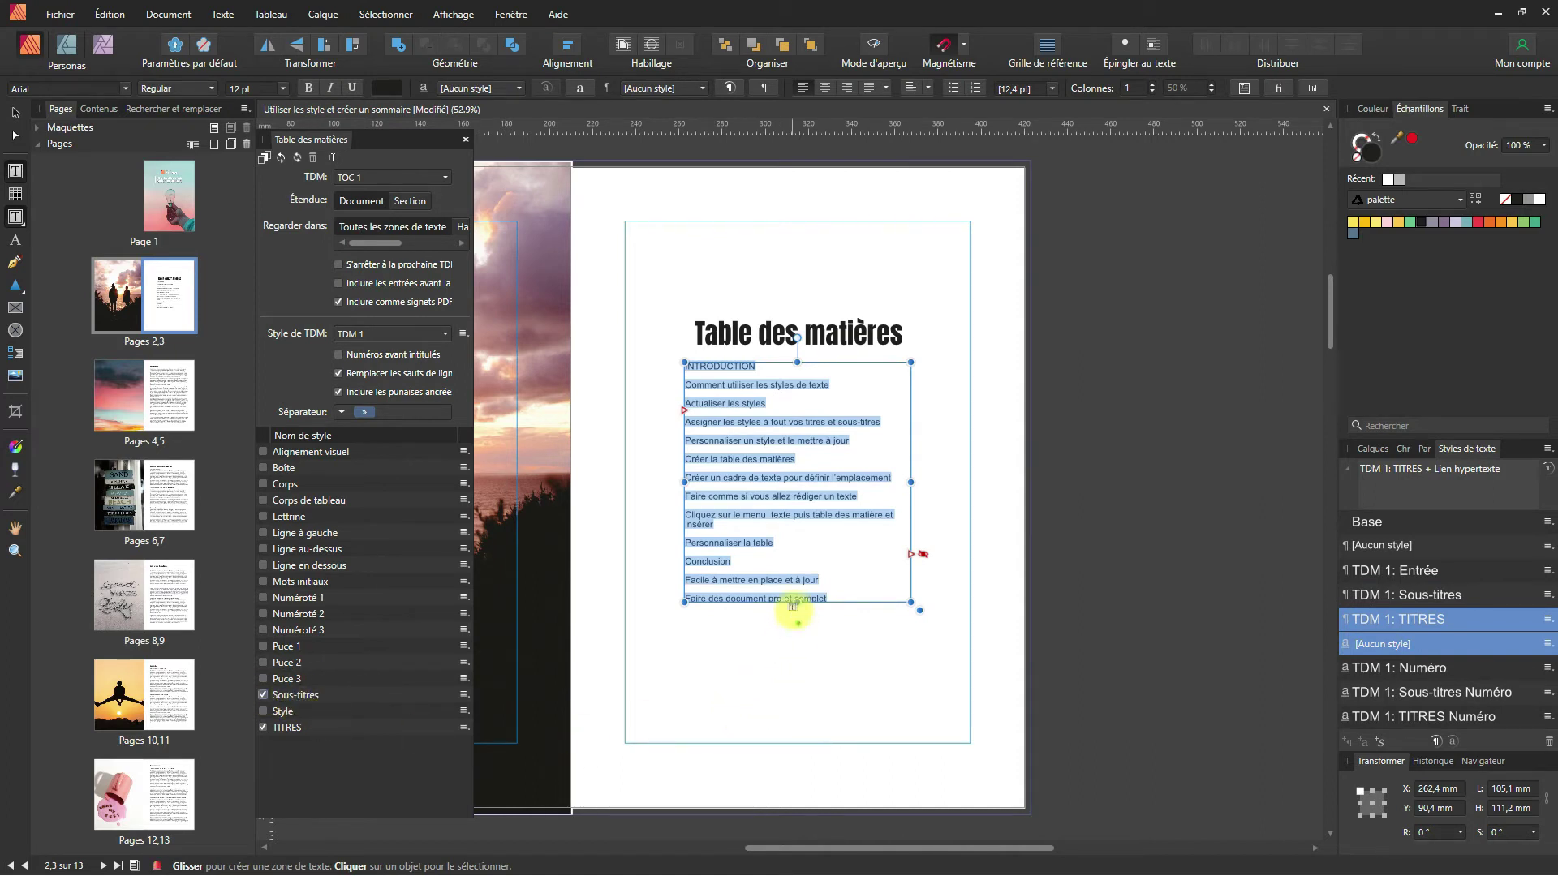
left_click_drag(796, 602, 806, 709)
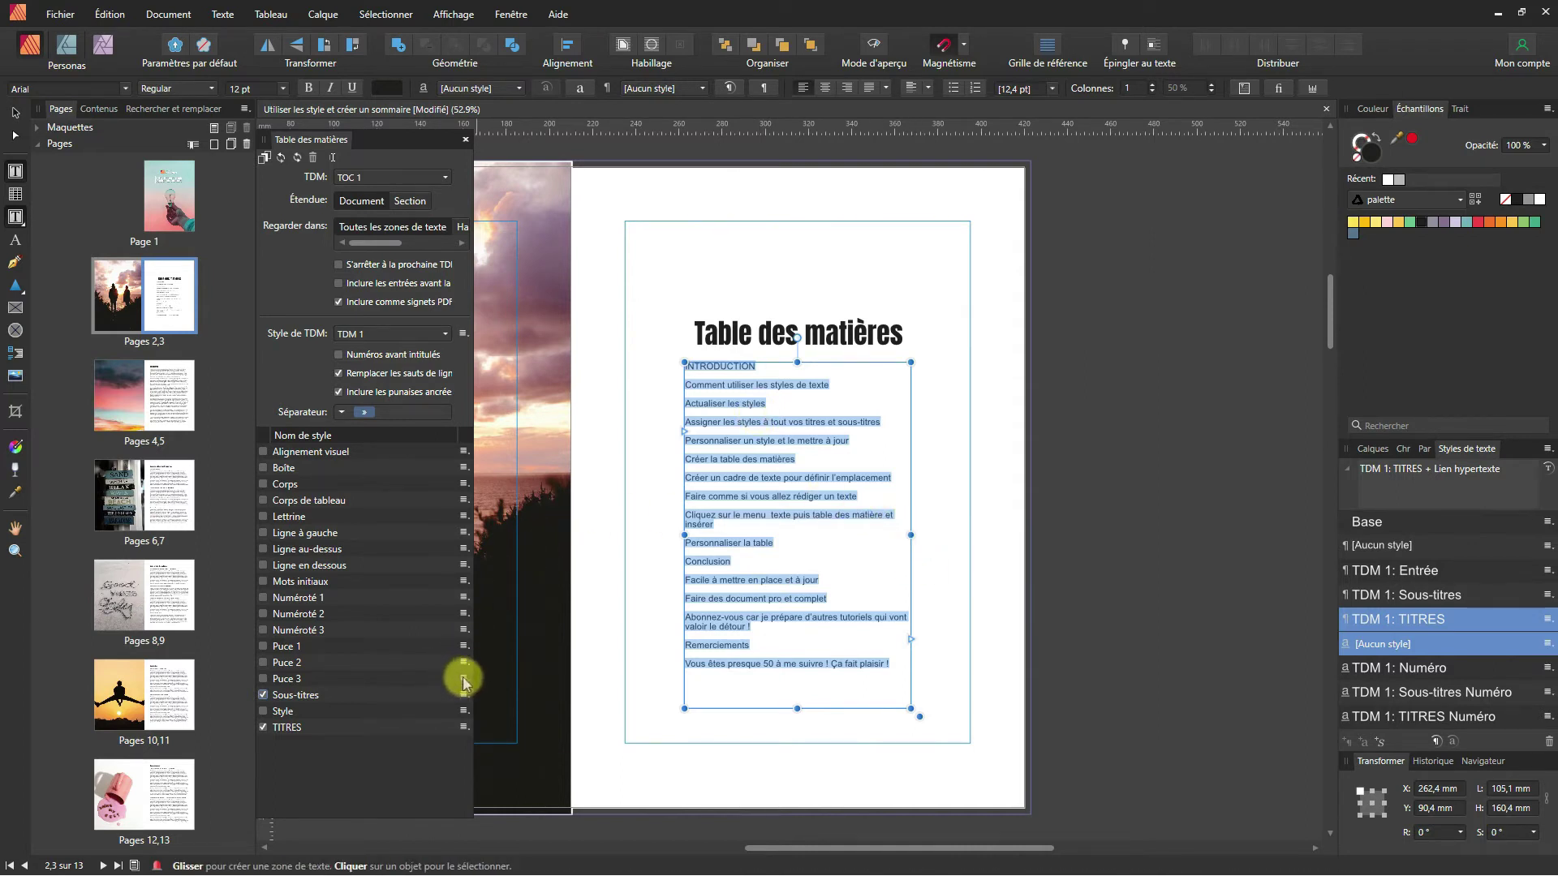
Step: Include page numbers for the TITRES entries and widen the table of contents frame to about 150 mm
left_click(464, 729)
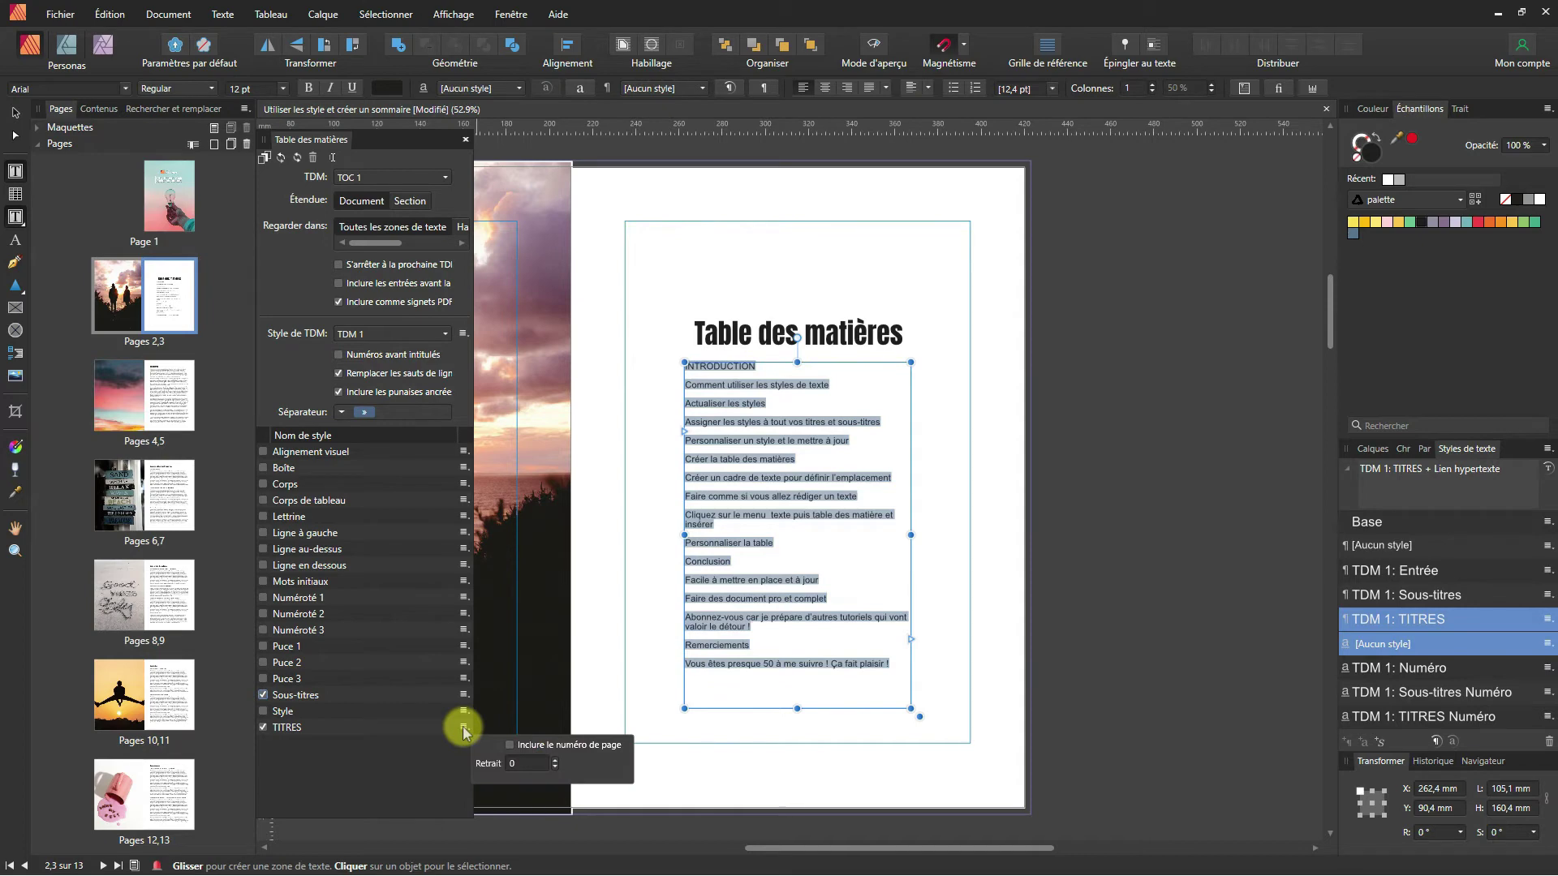
left_click(510, 745)
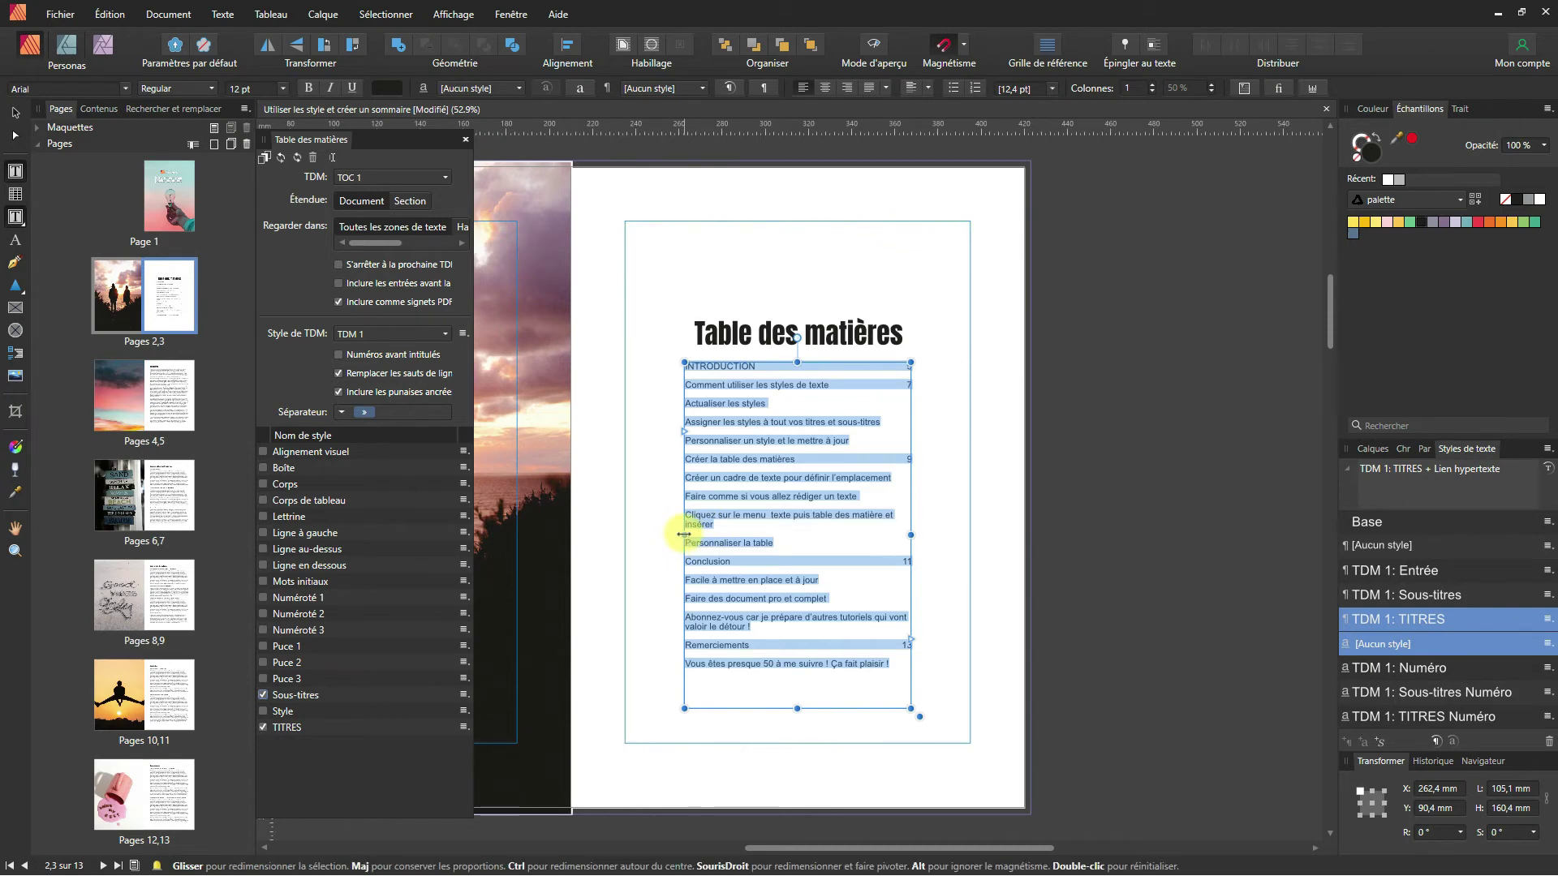
left_click_drag(676, 536, 634, 536)
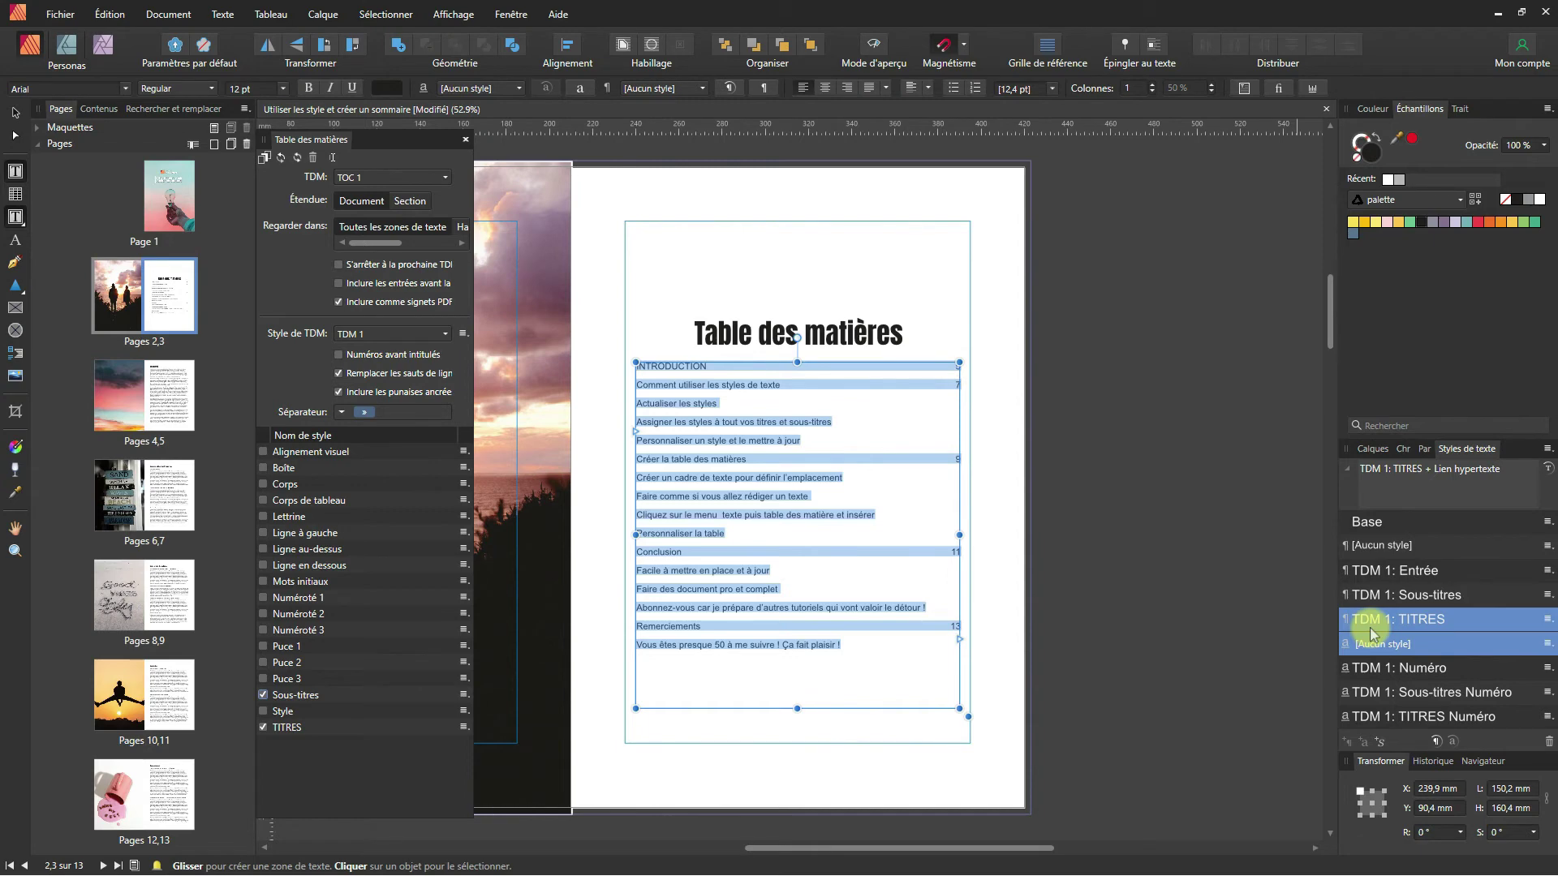
Step: Compare the text style of the INTRODUCTION heading on page 5 with the styles used by the table of contents entries
scroll(1105, 550, "down", 10)
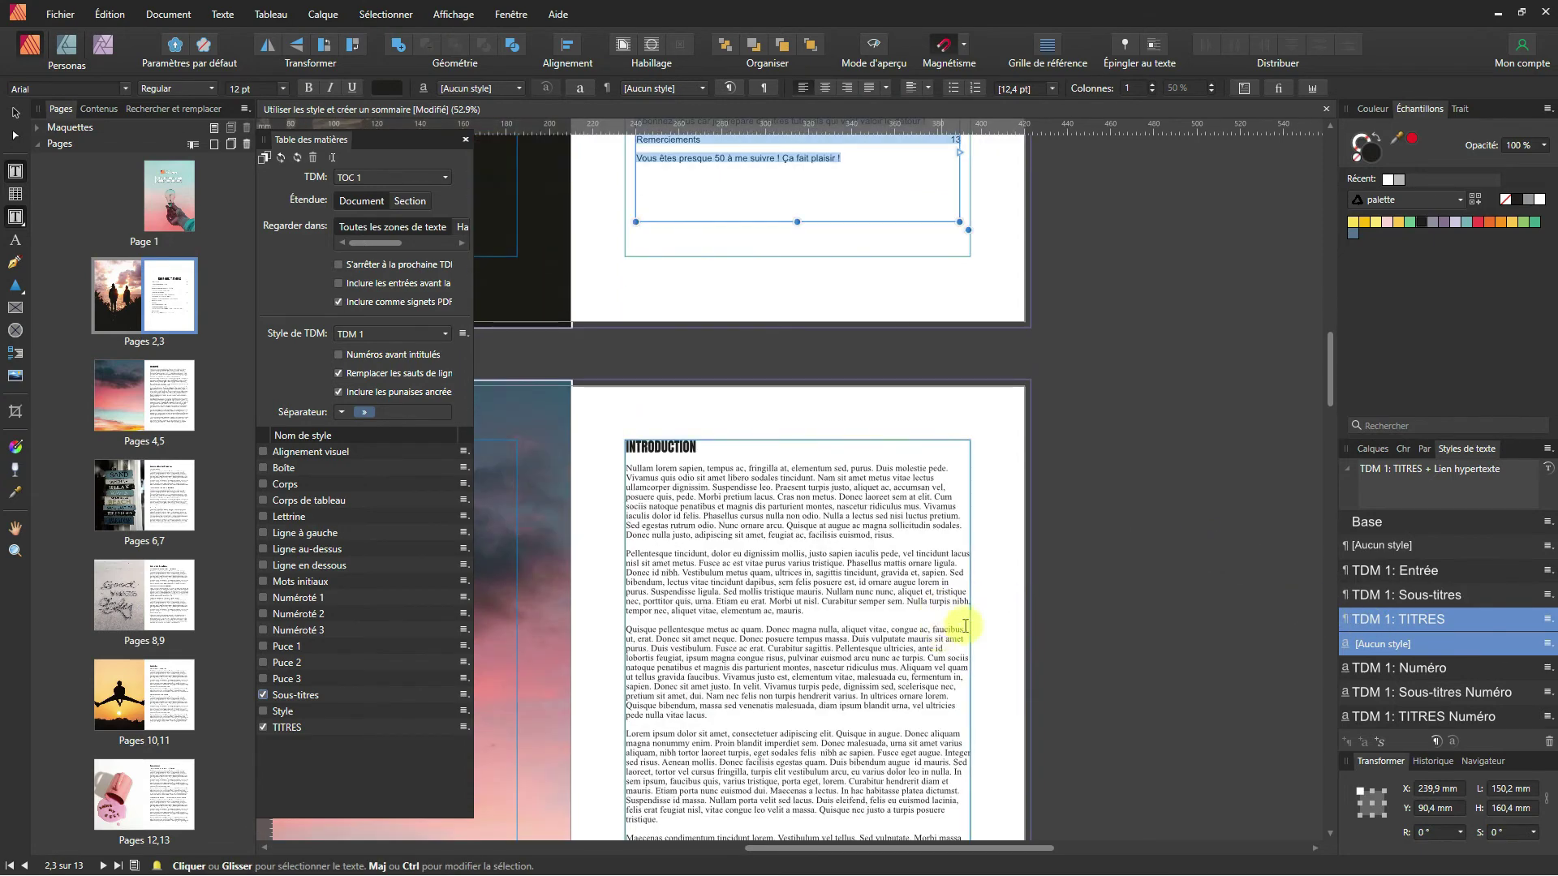
left_click(688, 440)
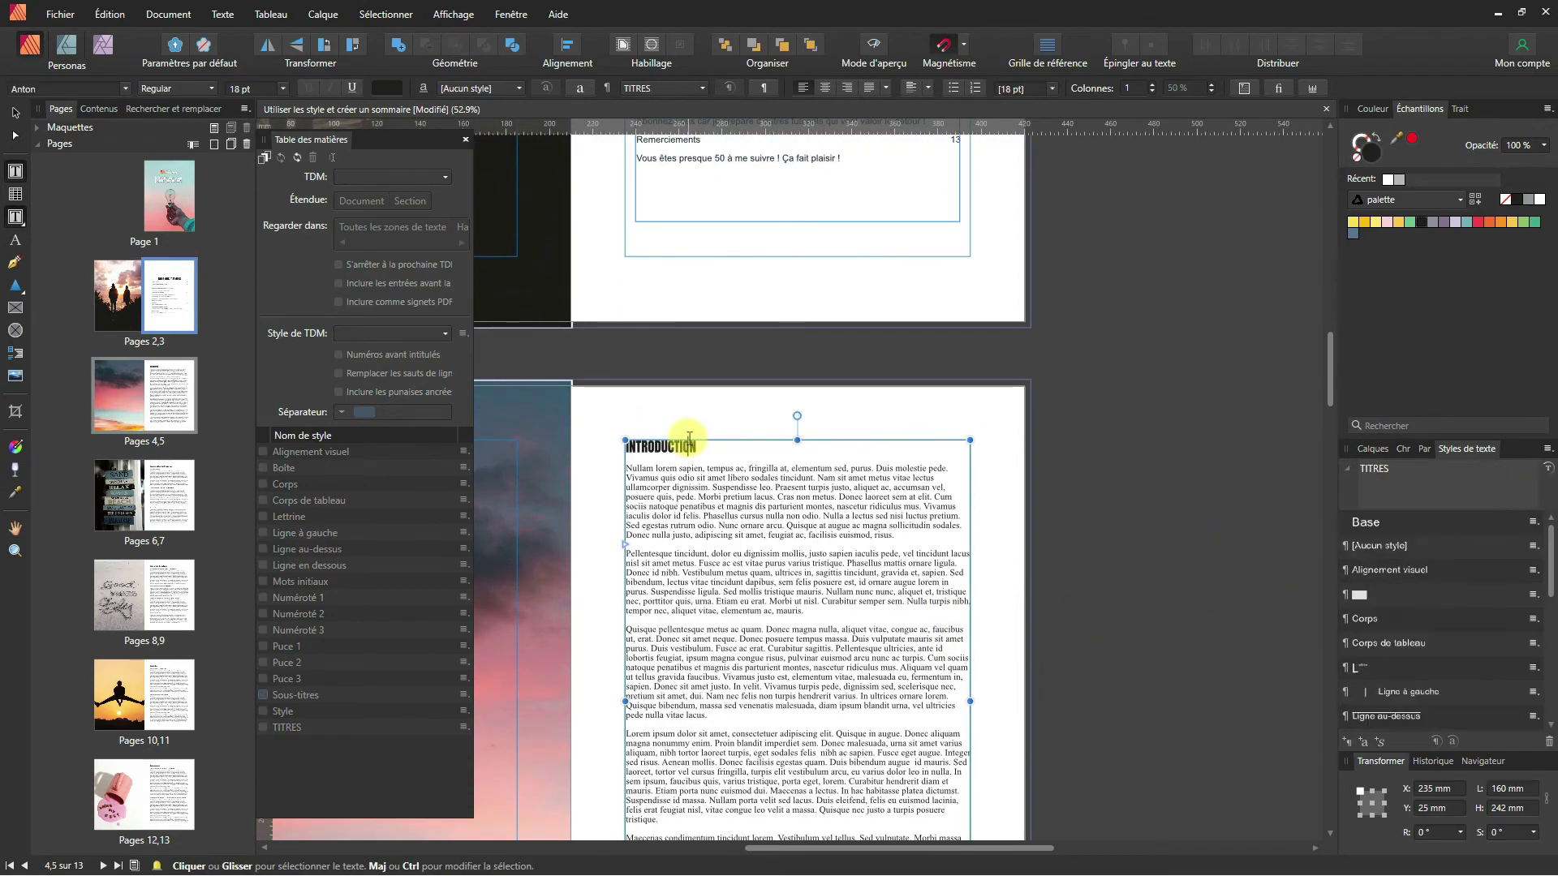
key("Escape")
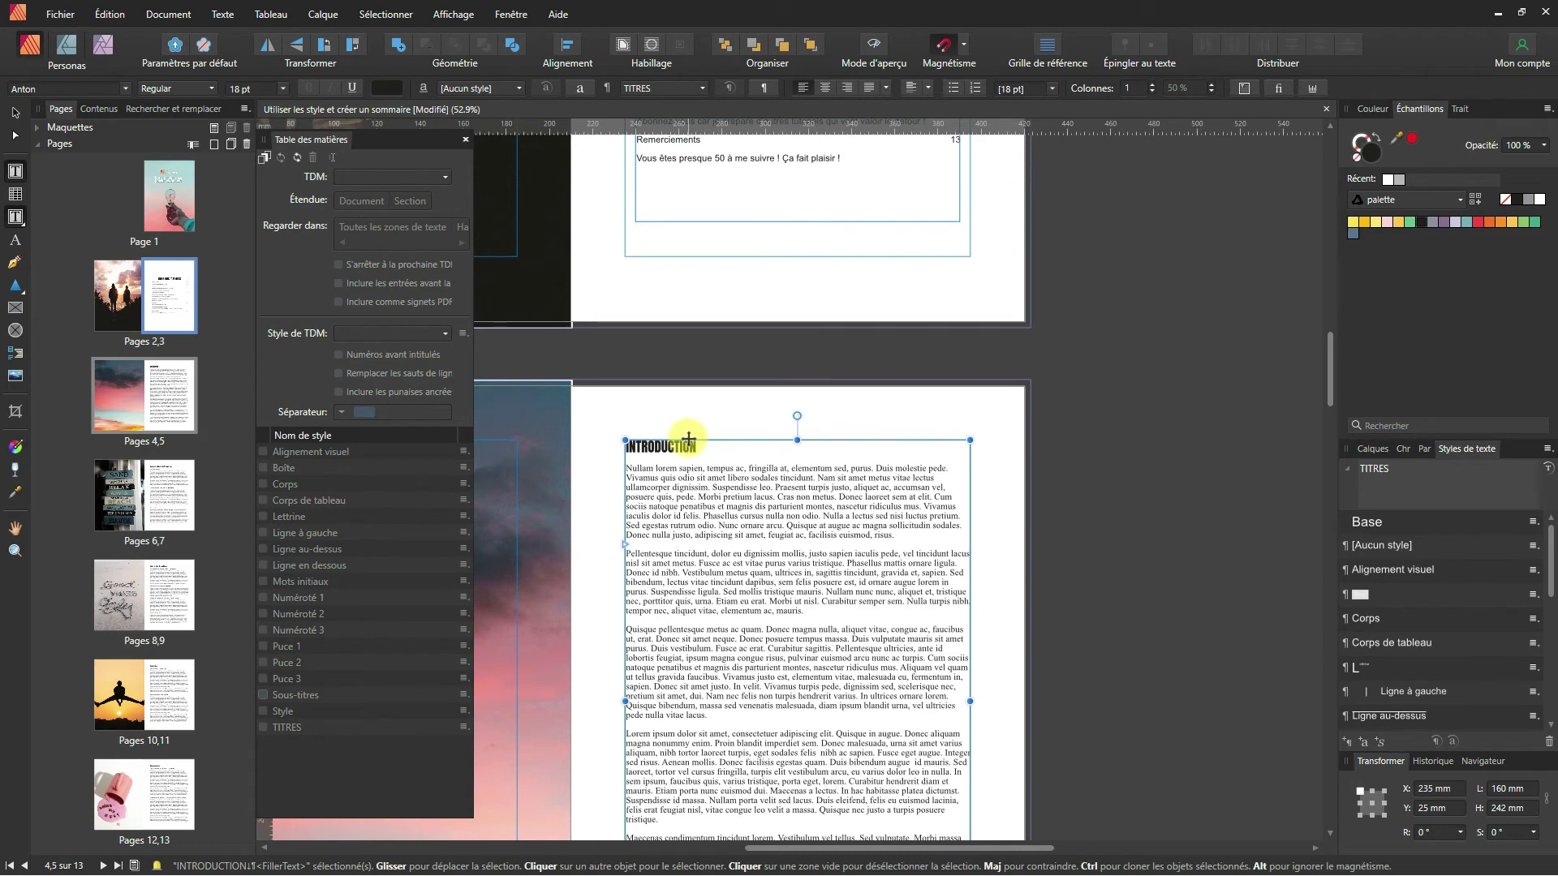
scroll(1488, 629, "down", 5)
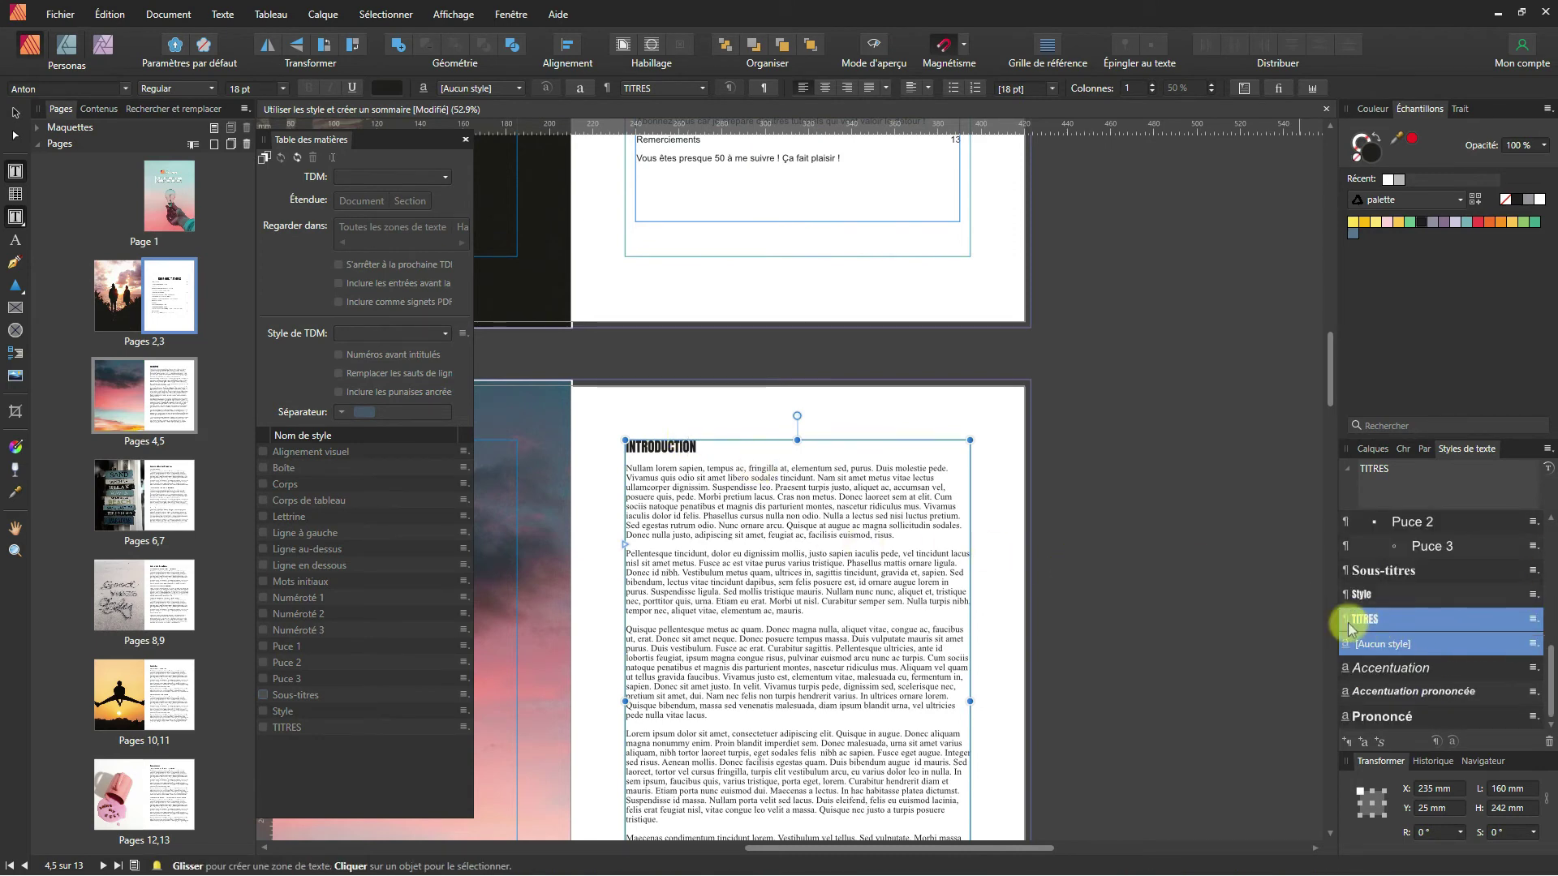
scroll(820, 351, "up", 5)
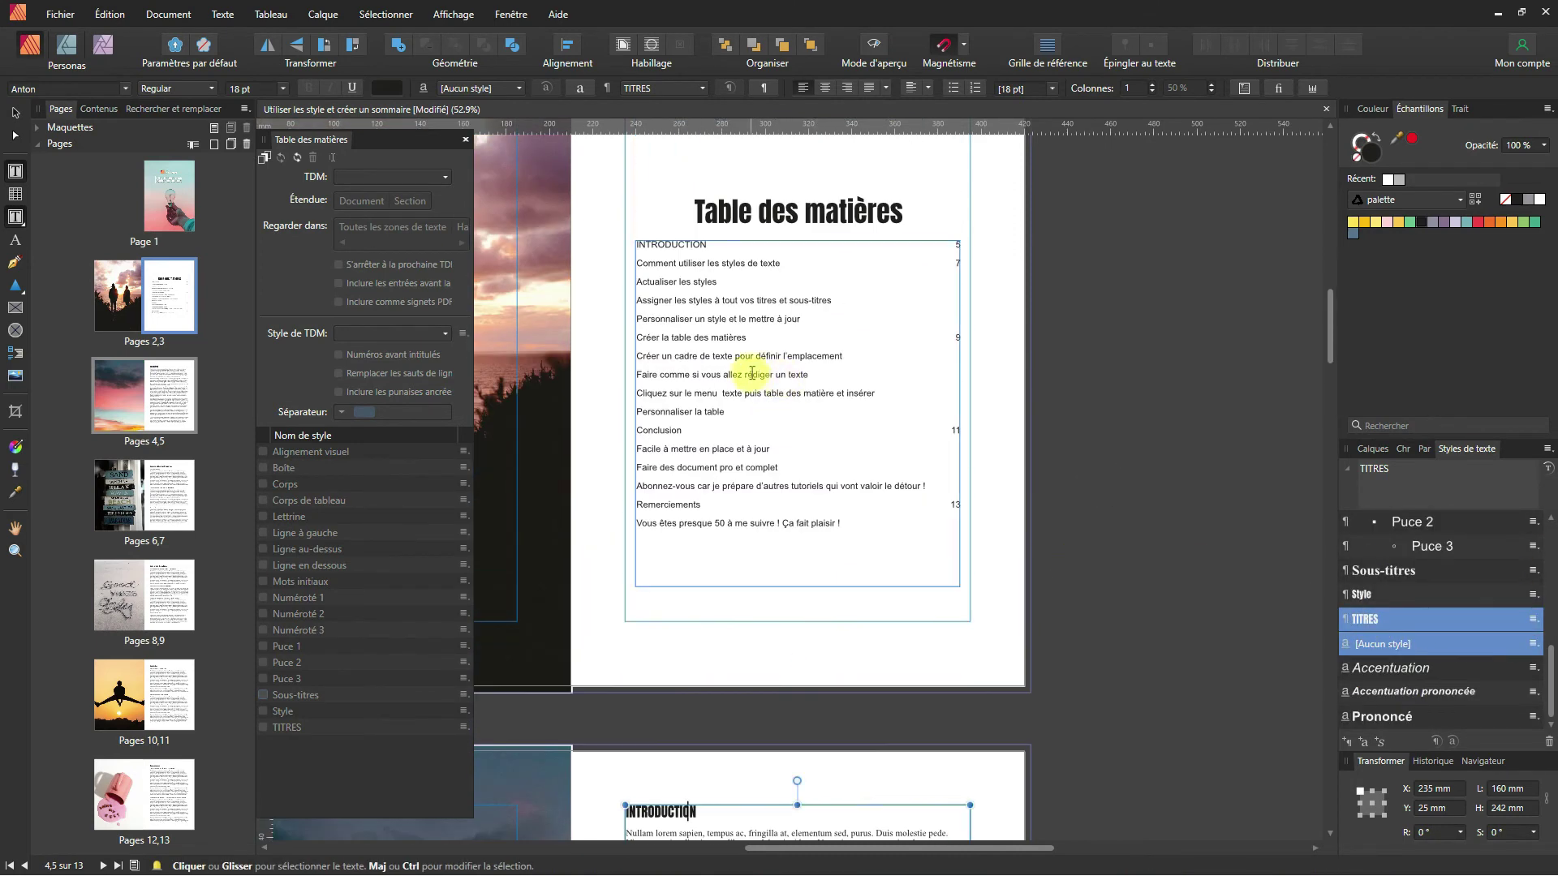
left_click(752, 372)
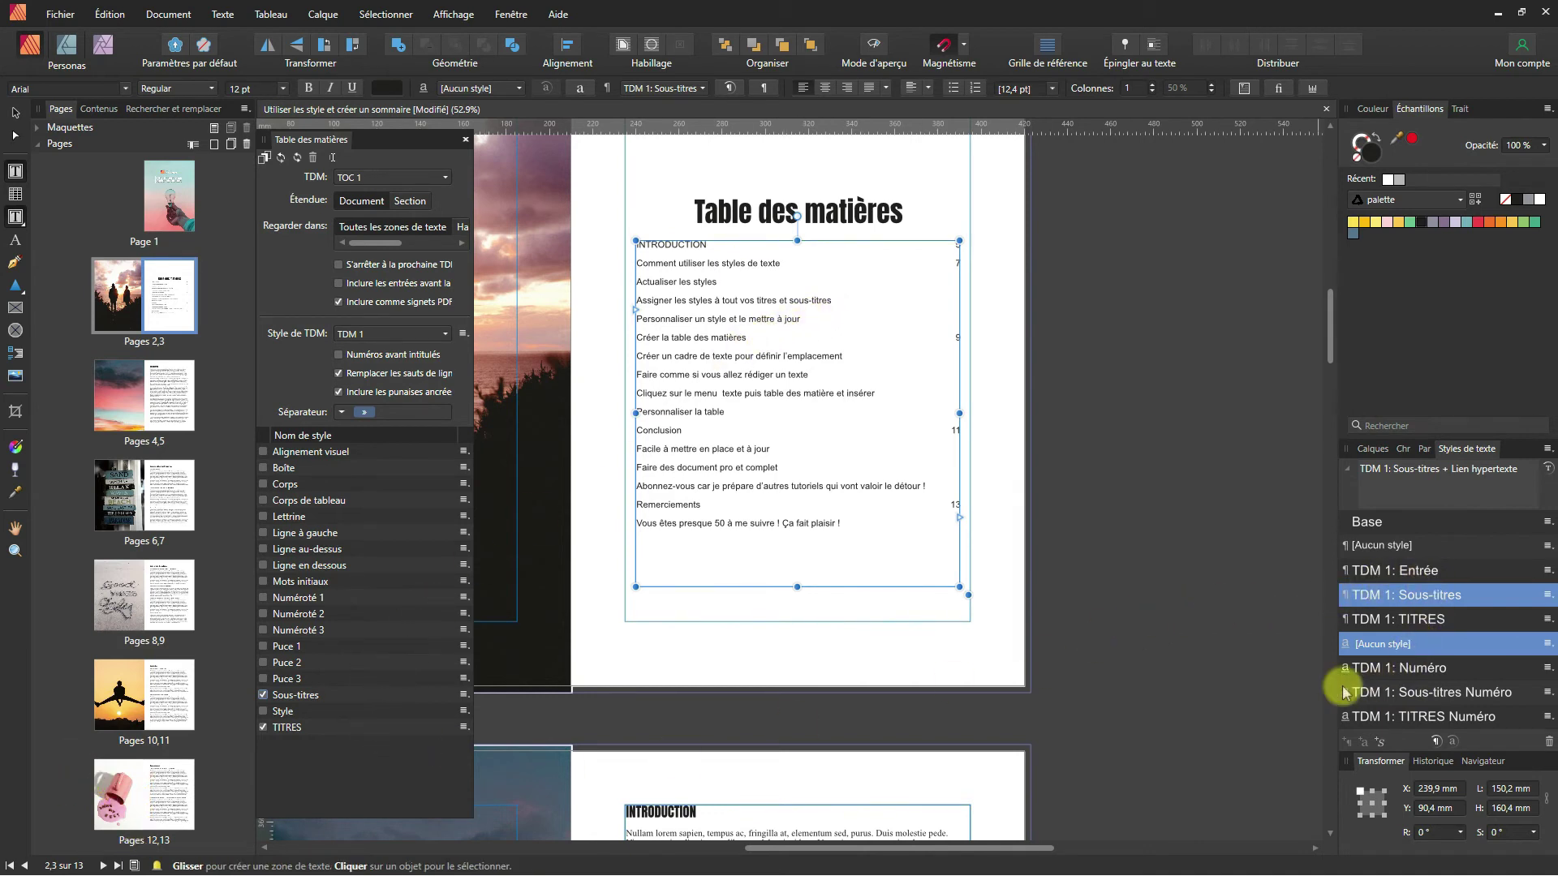
Step: Base the table of contents style TDM 1: TITRES on the TITRES text style
left_click(705, 244)
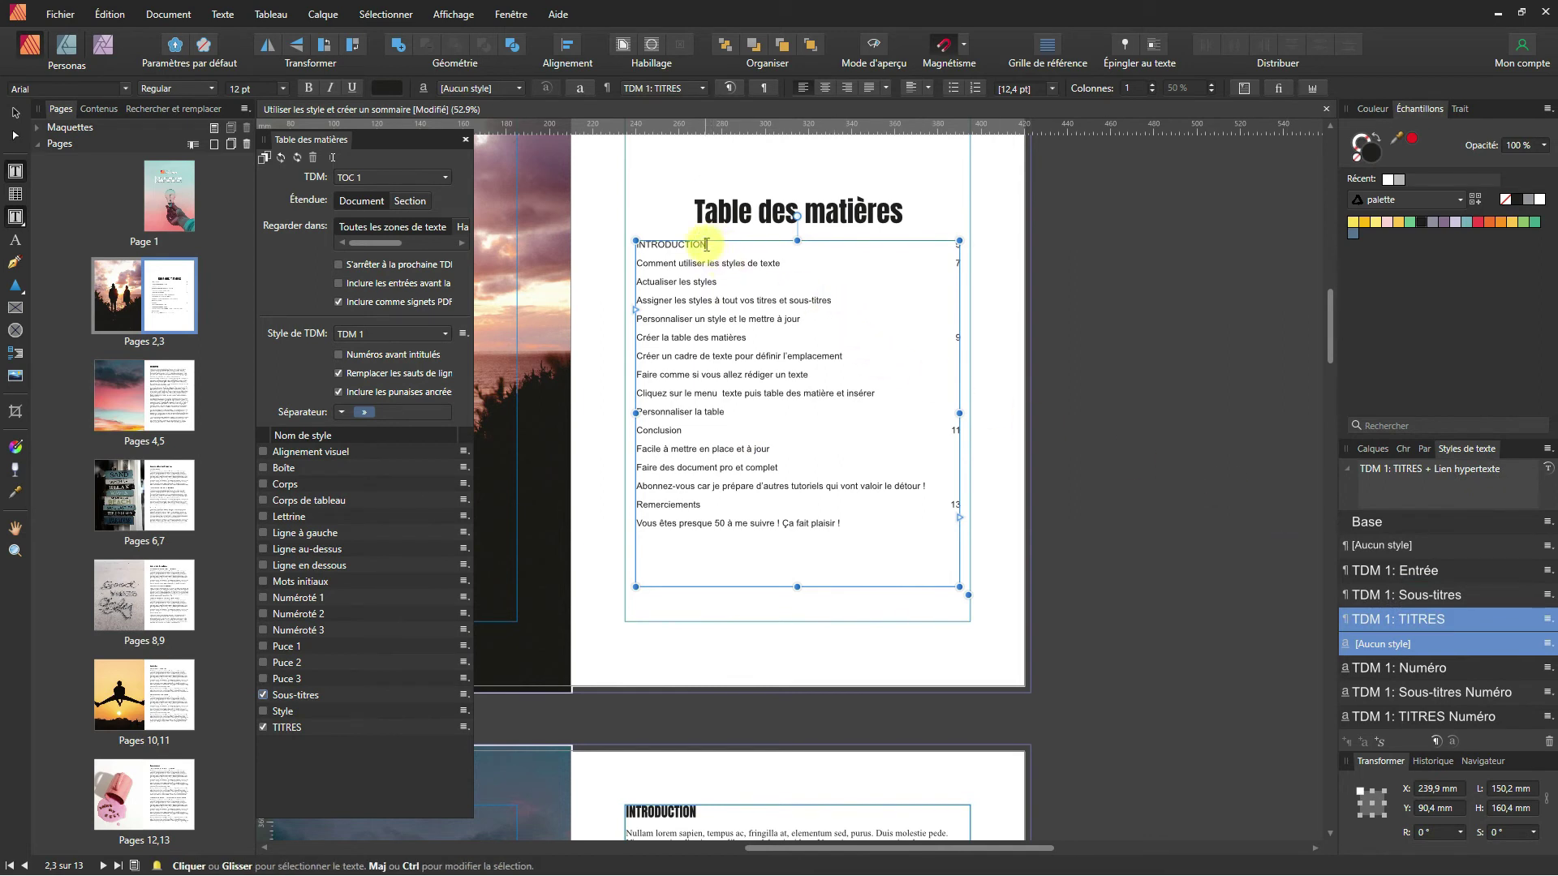
left_click_drag(705, 244, 613, 246)
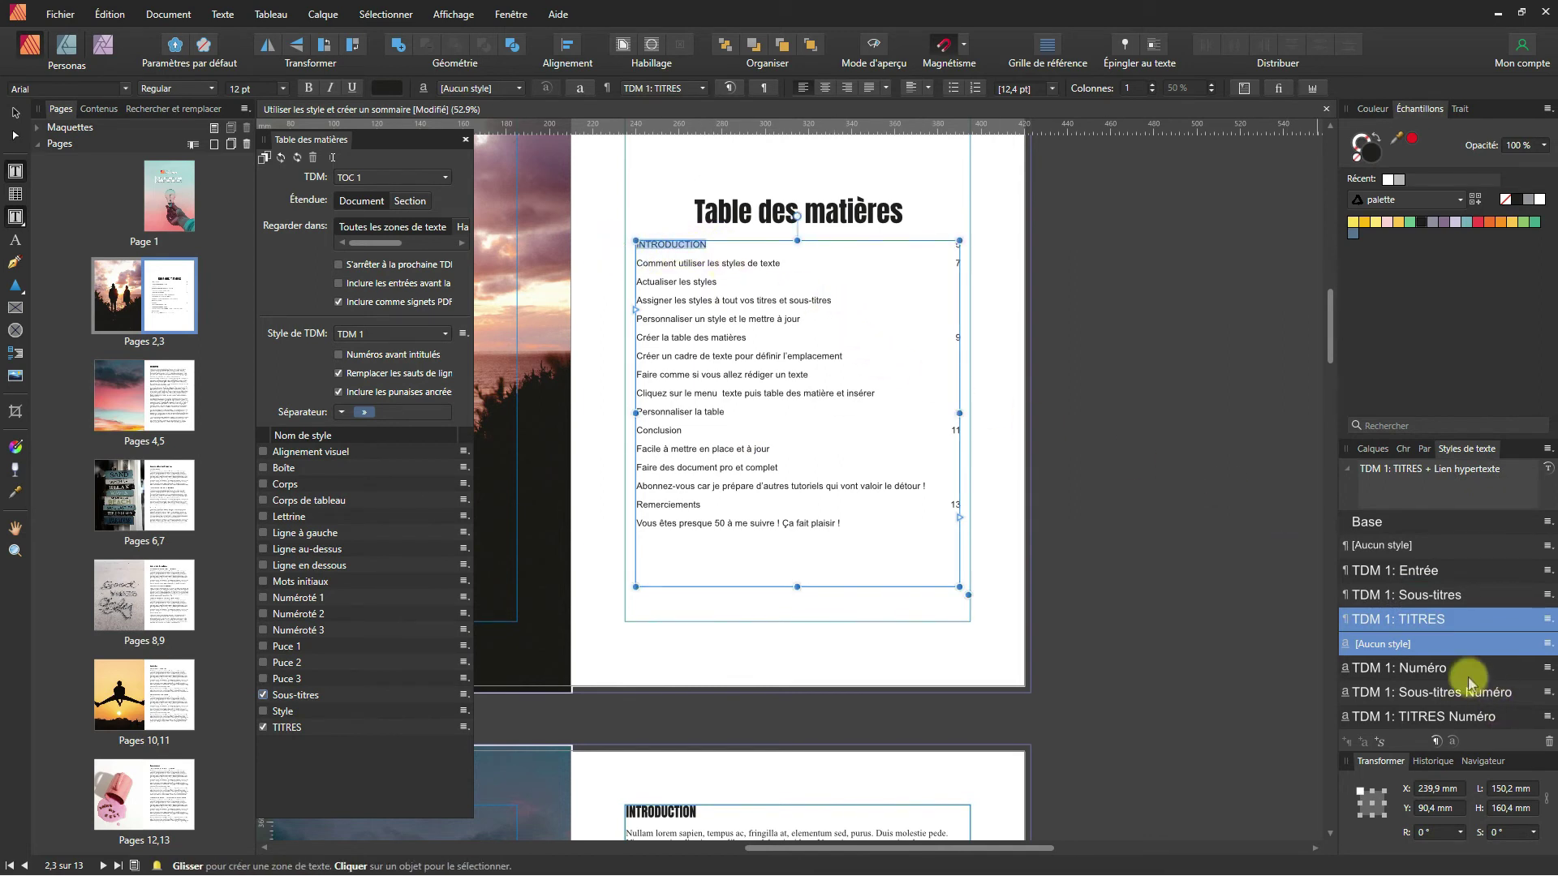
left_click(1460, 620)
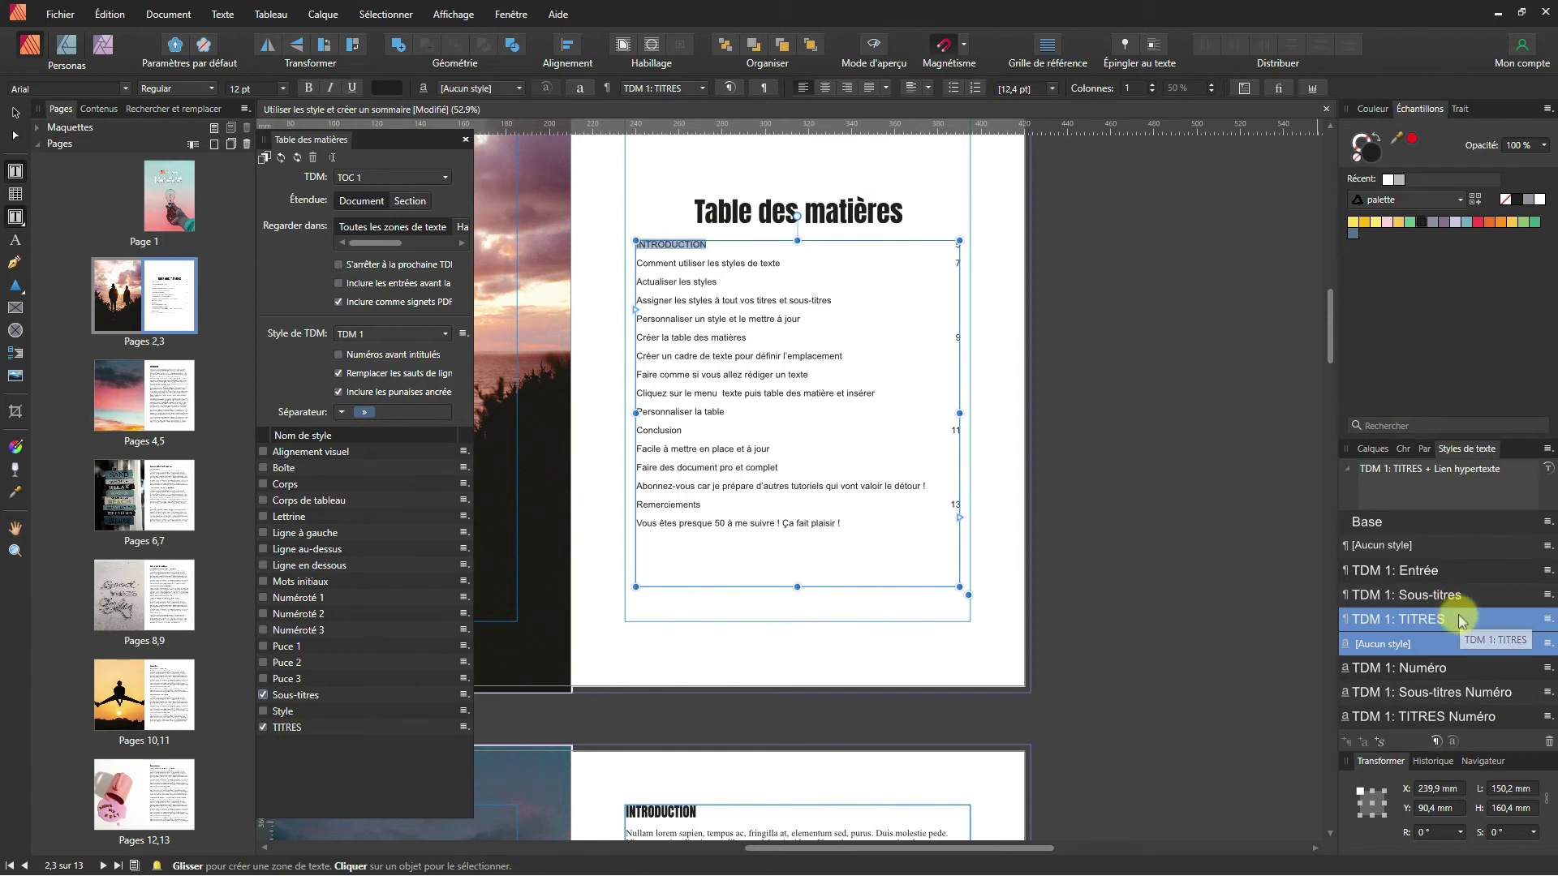
double_click(1460, 621)
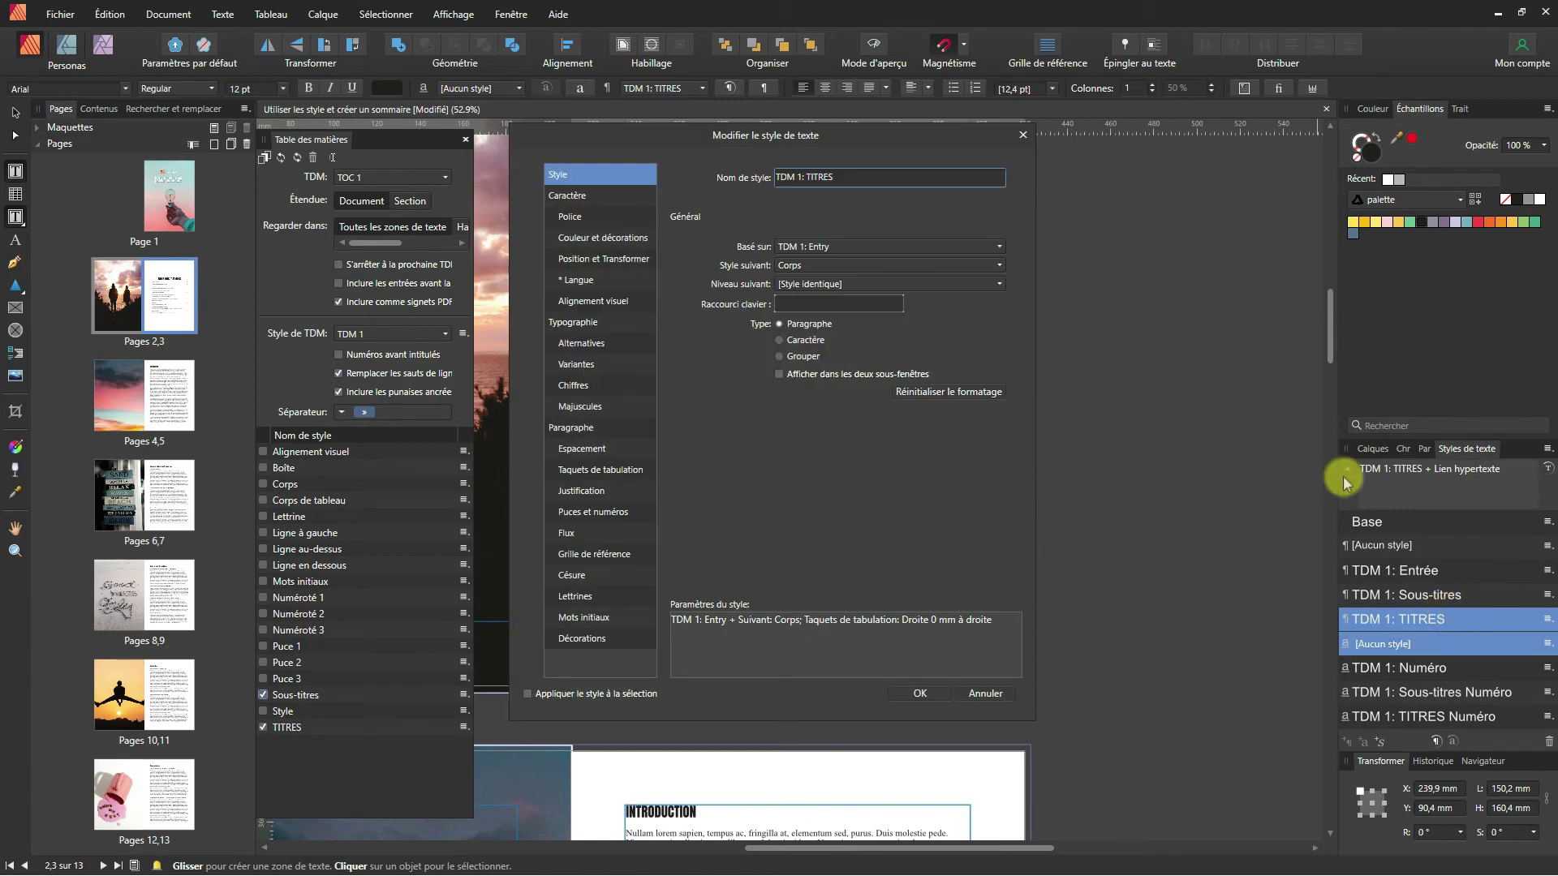
left_click(828, 246)
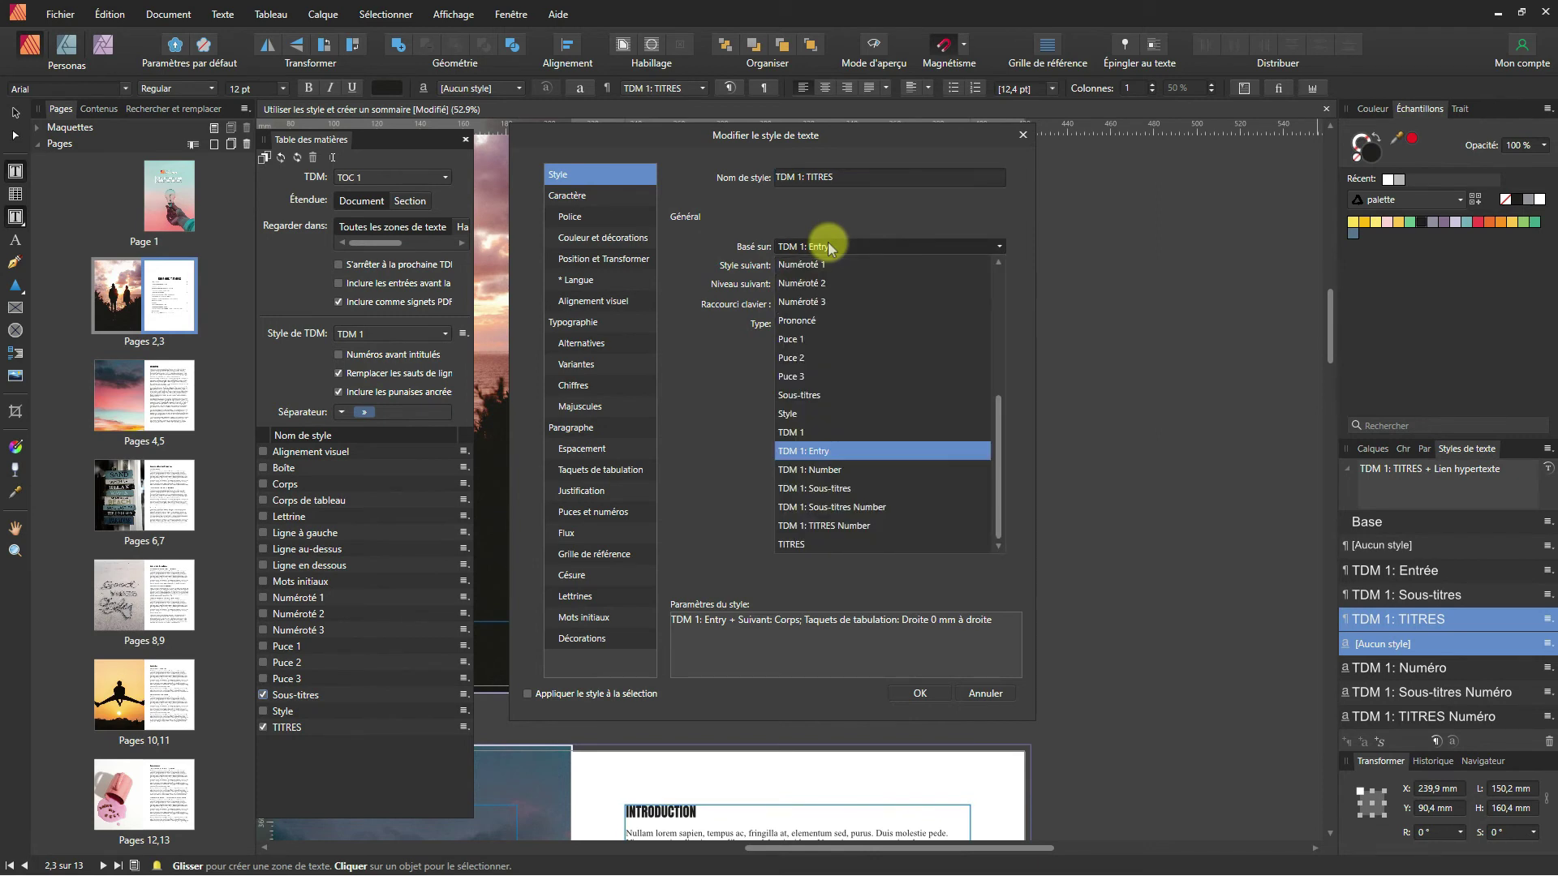
left_click(790, 542)
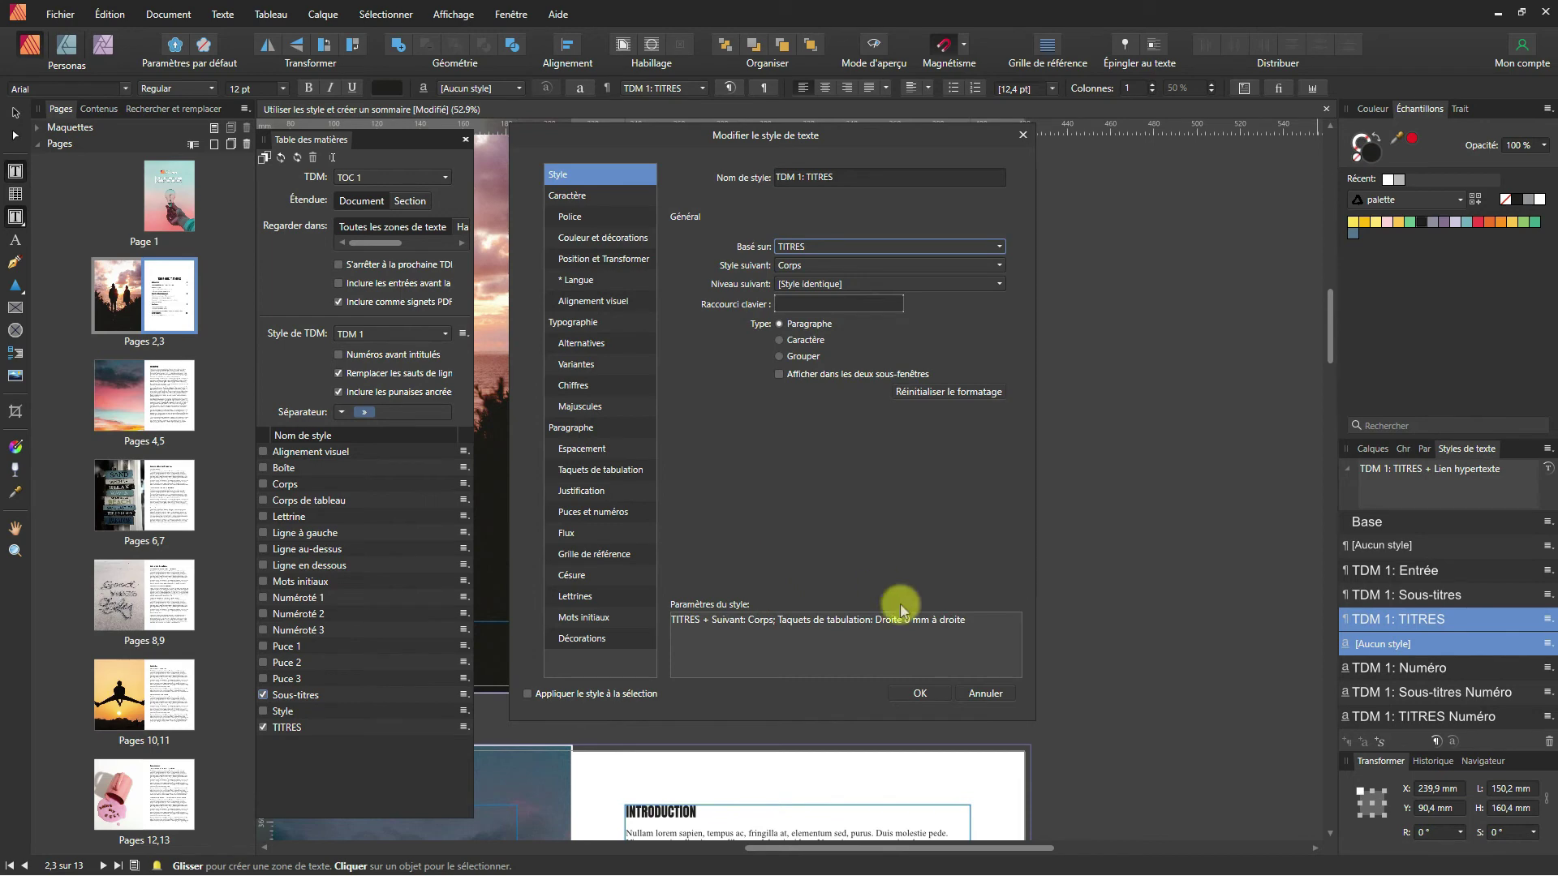
left_click(918, 693)
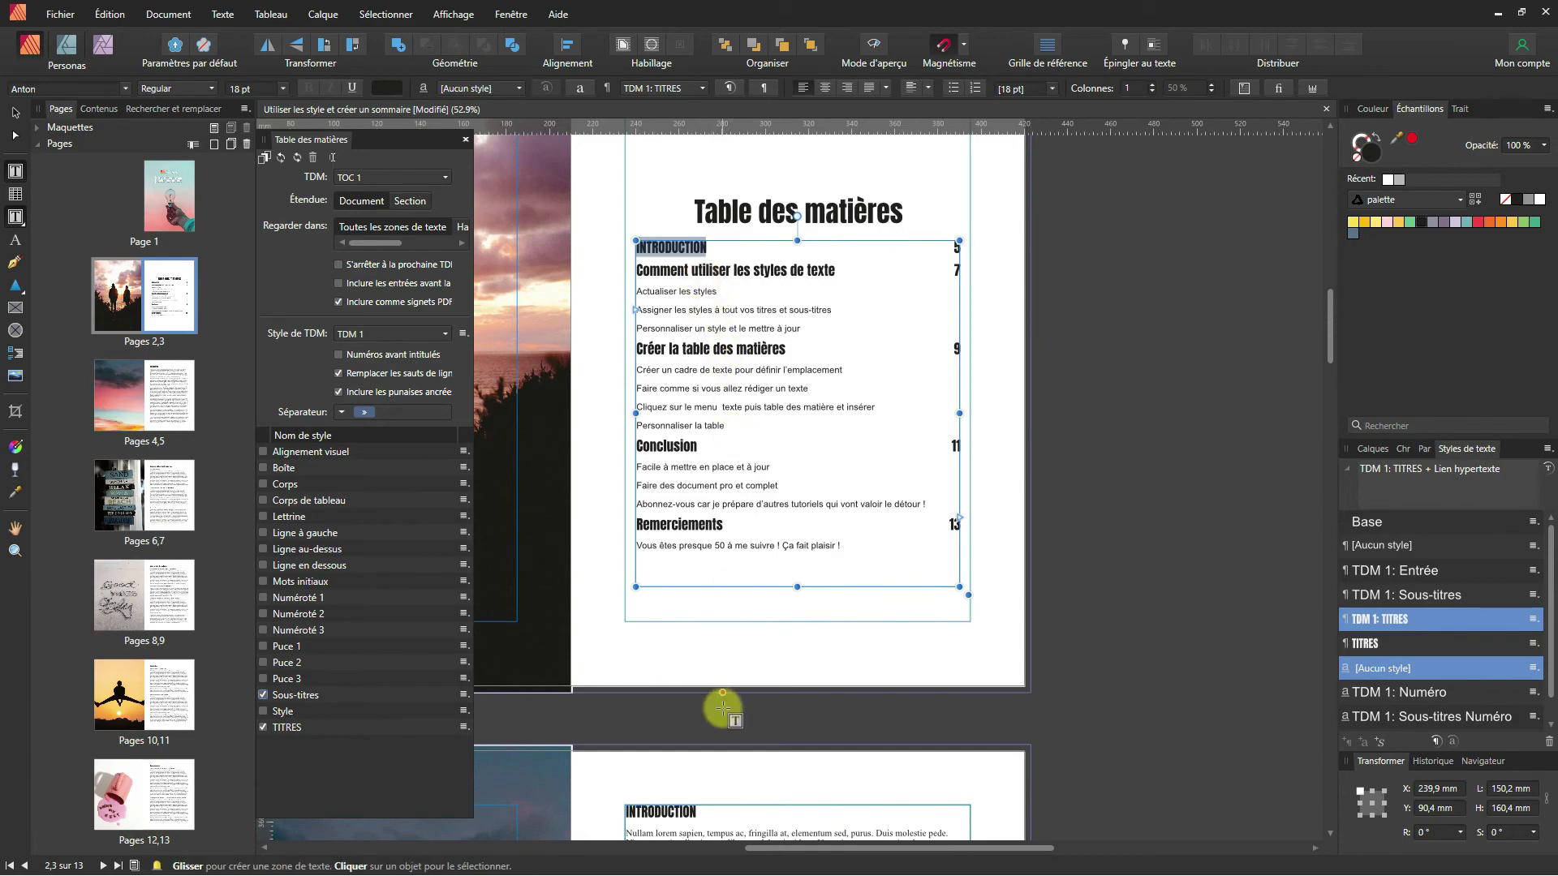
Step: Base the table of contents style TDM 1: Sous-titres on the Sous-titres text style
scroll(720, 708, "down", 2)
scroll(722, 709, "down", 15)
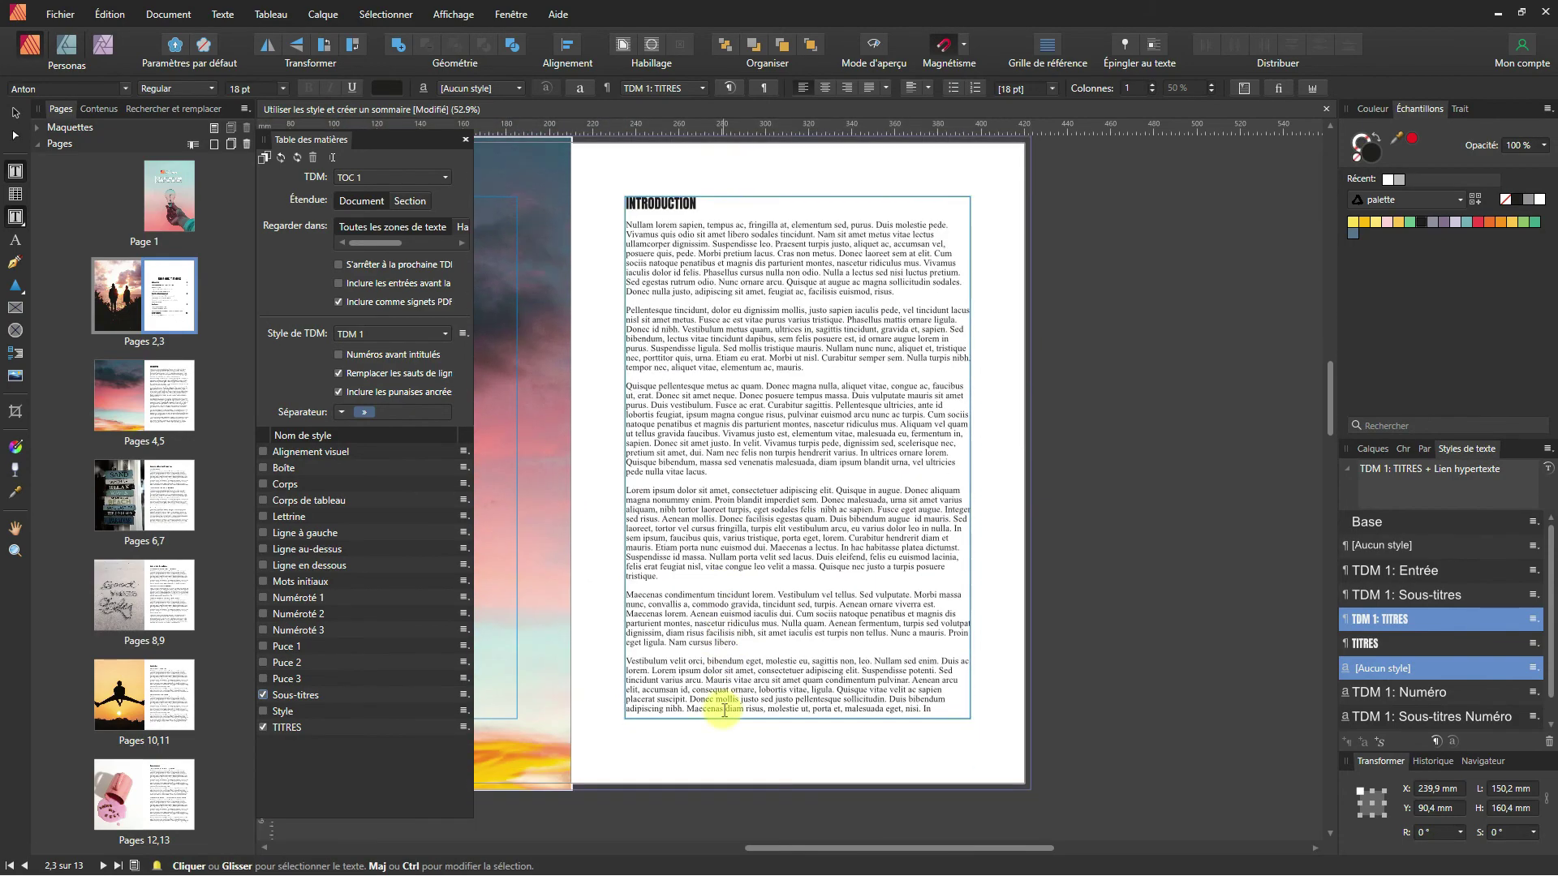
scroll(722, 710, "down", 15)
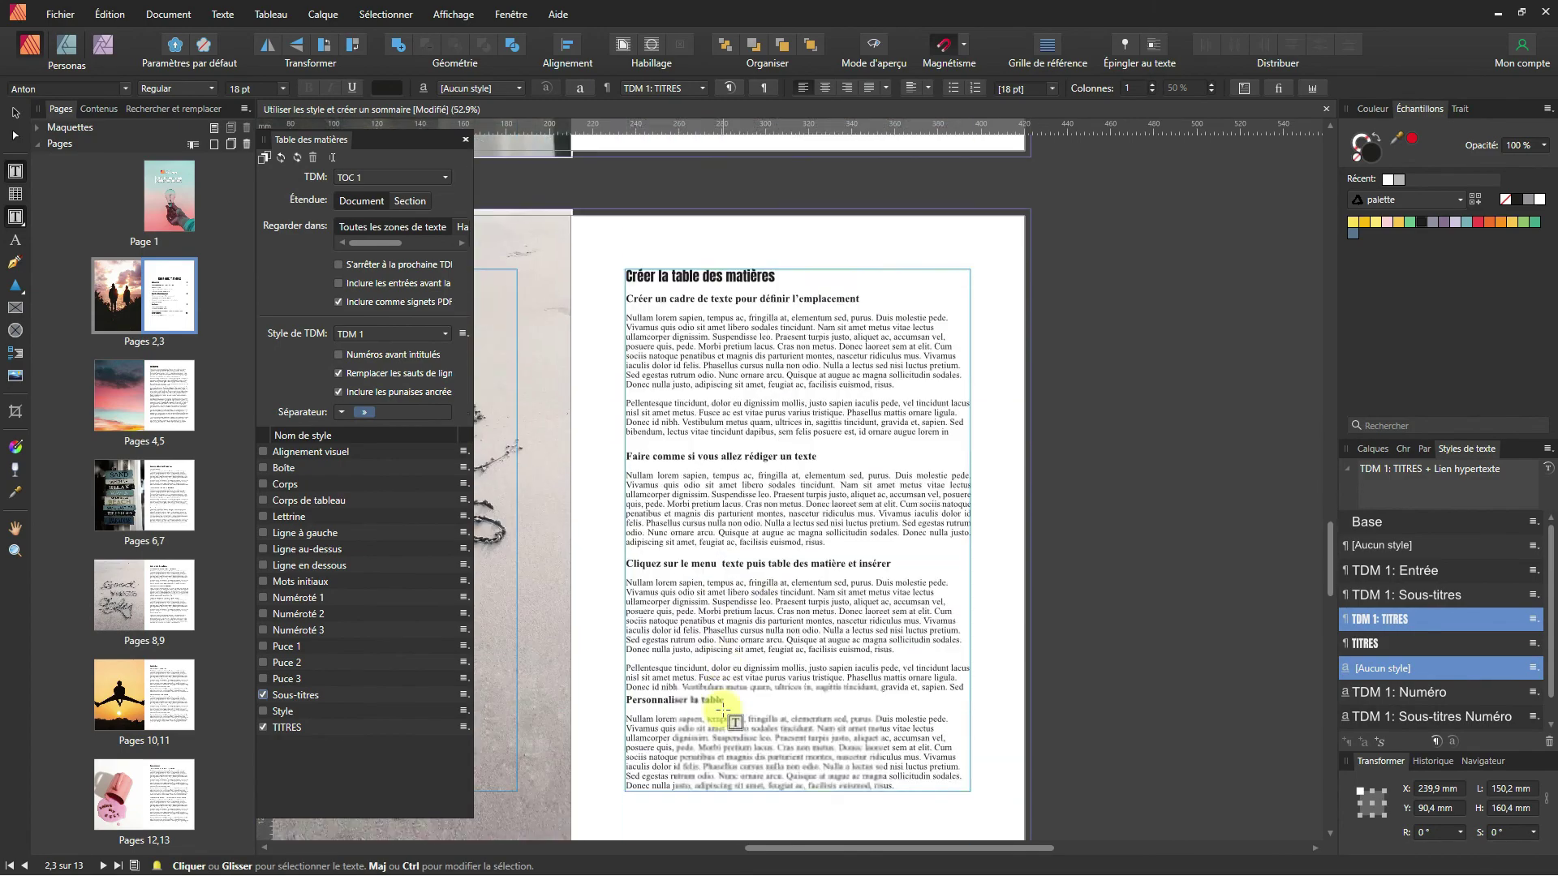
scroll(722, 707, "up", 20)
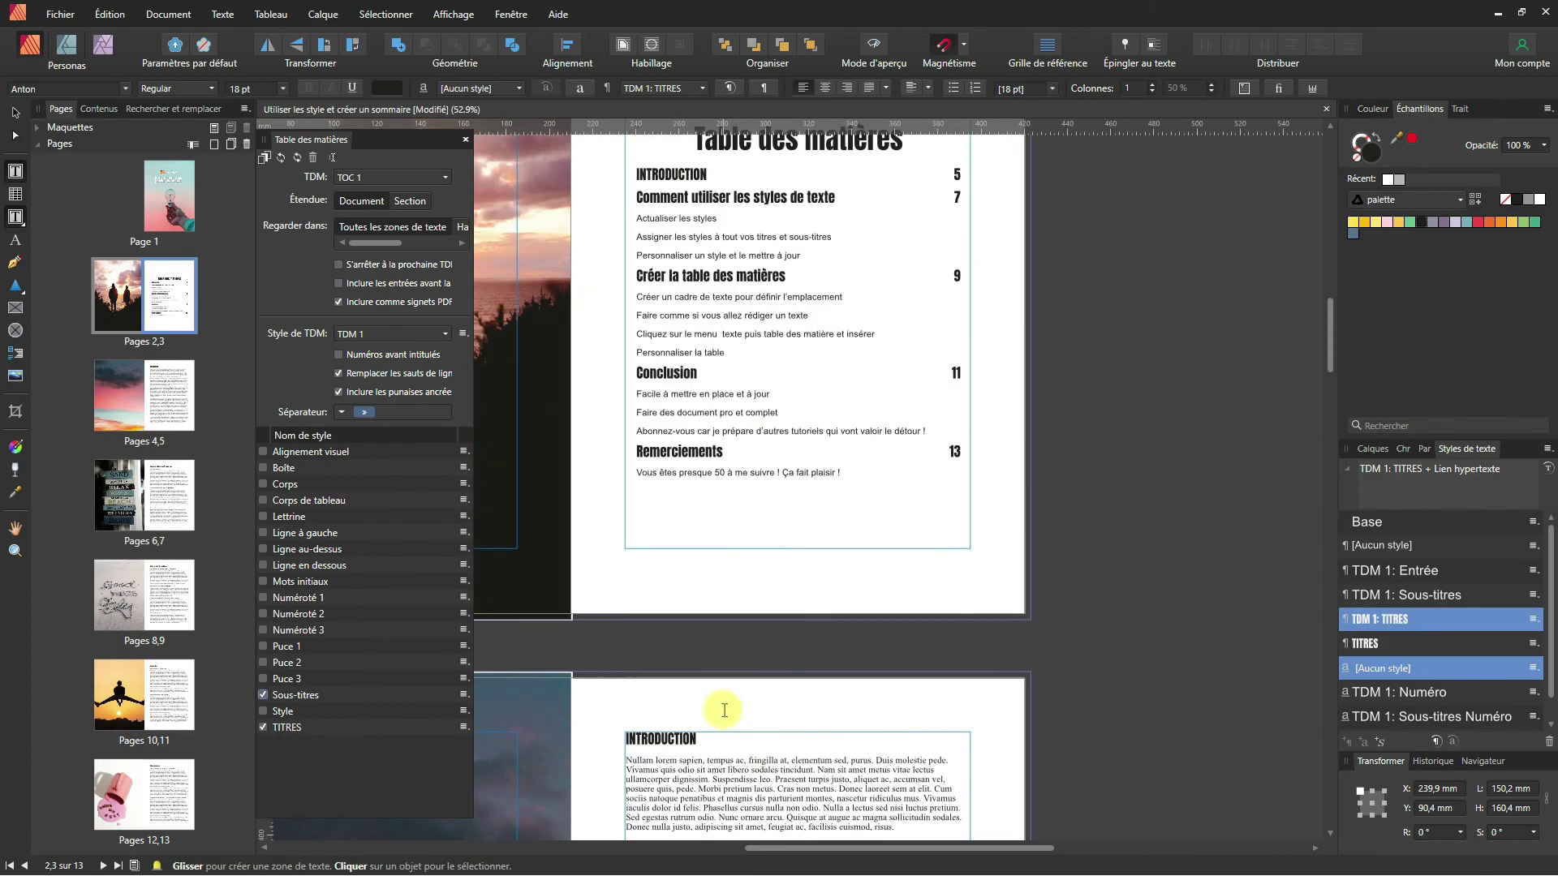
left_click(771, 475)
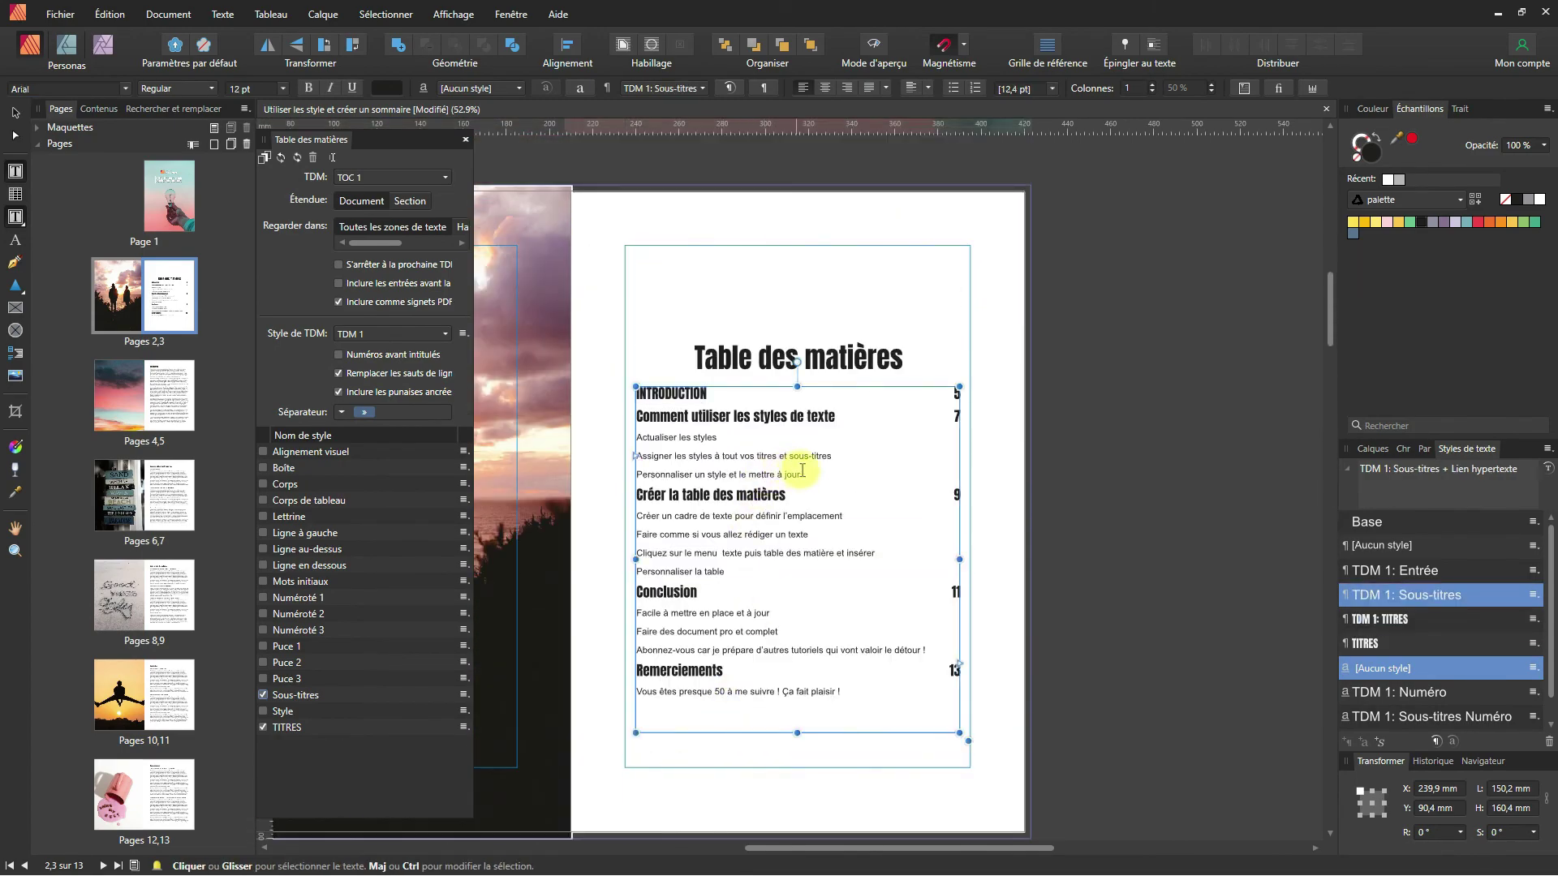
left_click_drag(787, 475, 634, 439)
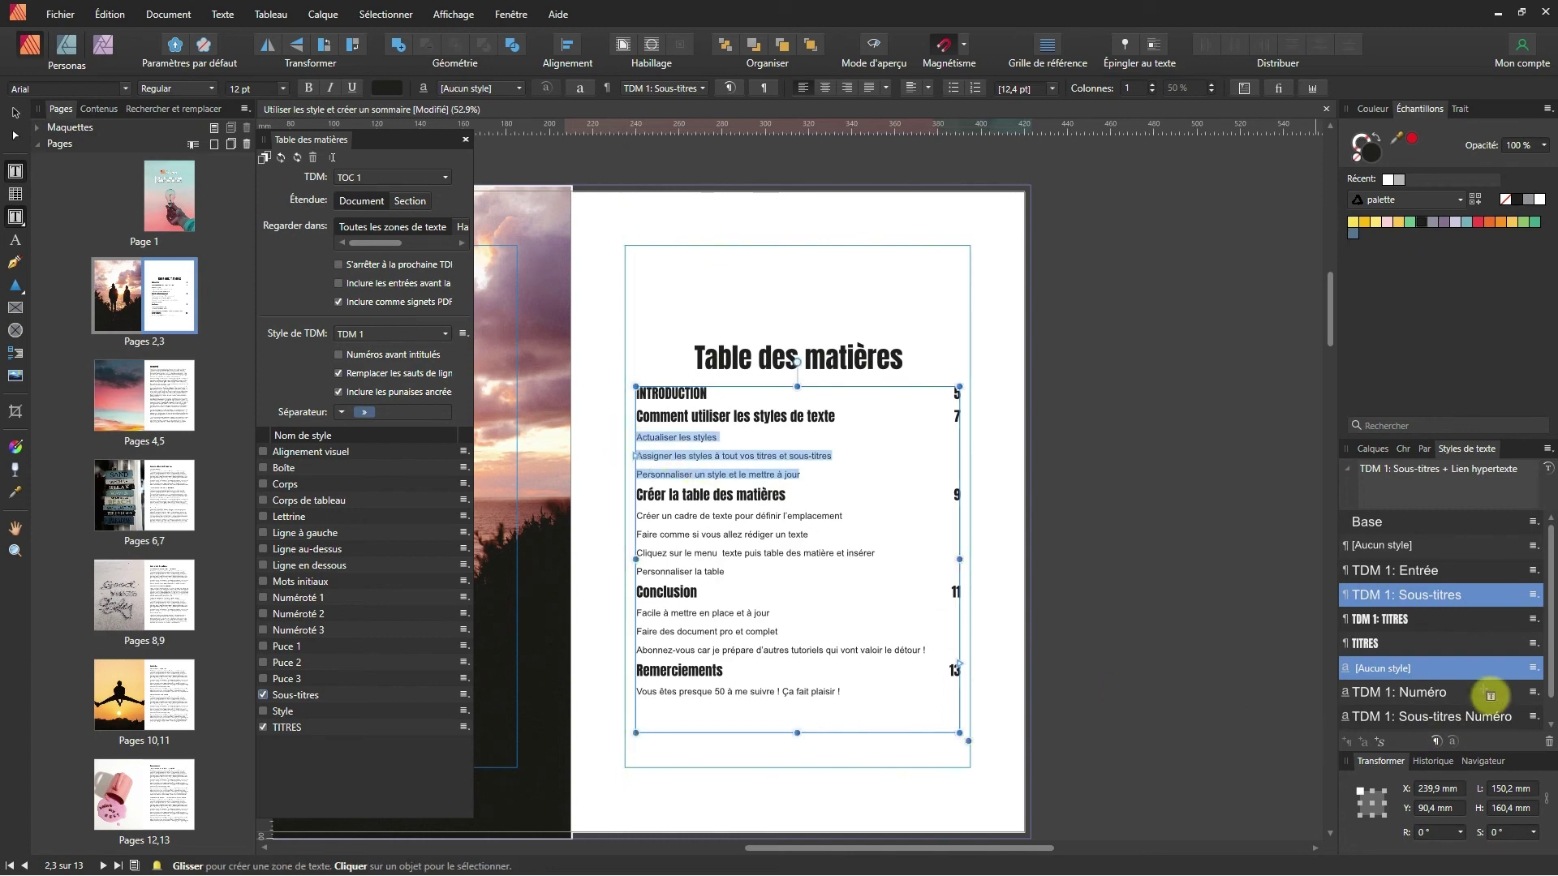
left_click(1503, 598)
double_click(1503, 598)
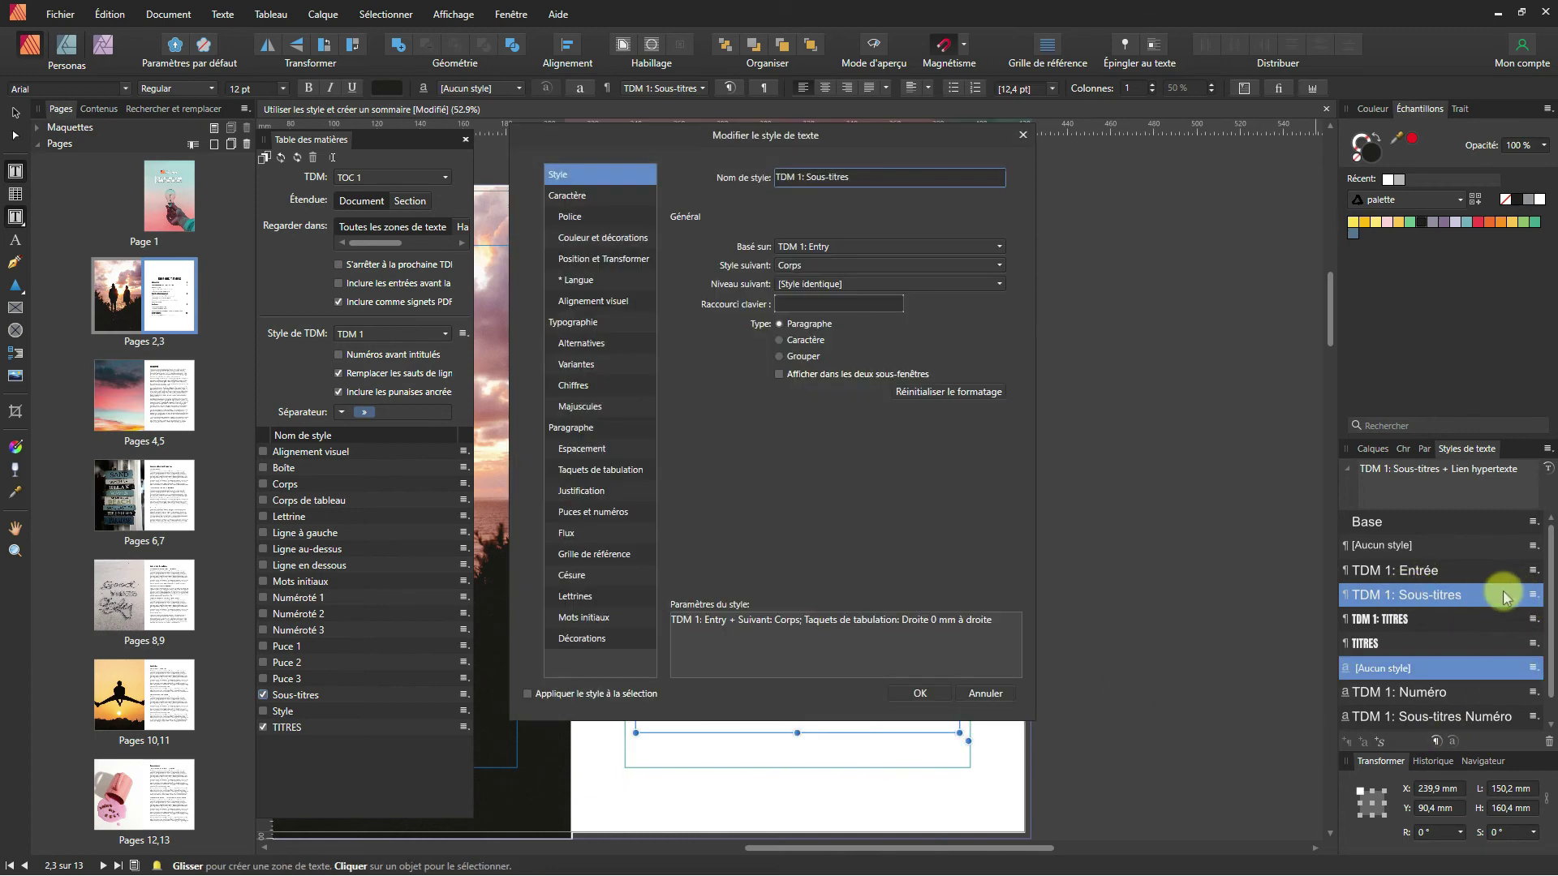
left_click(834, 248)
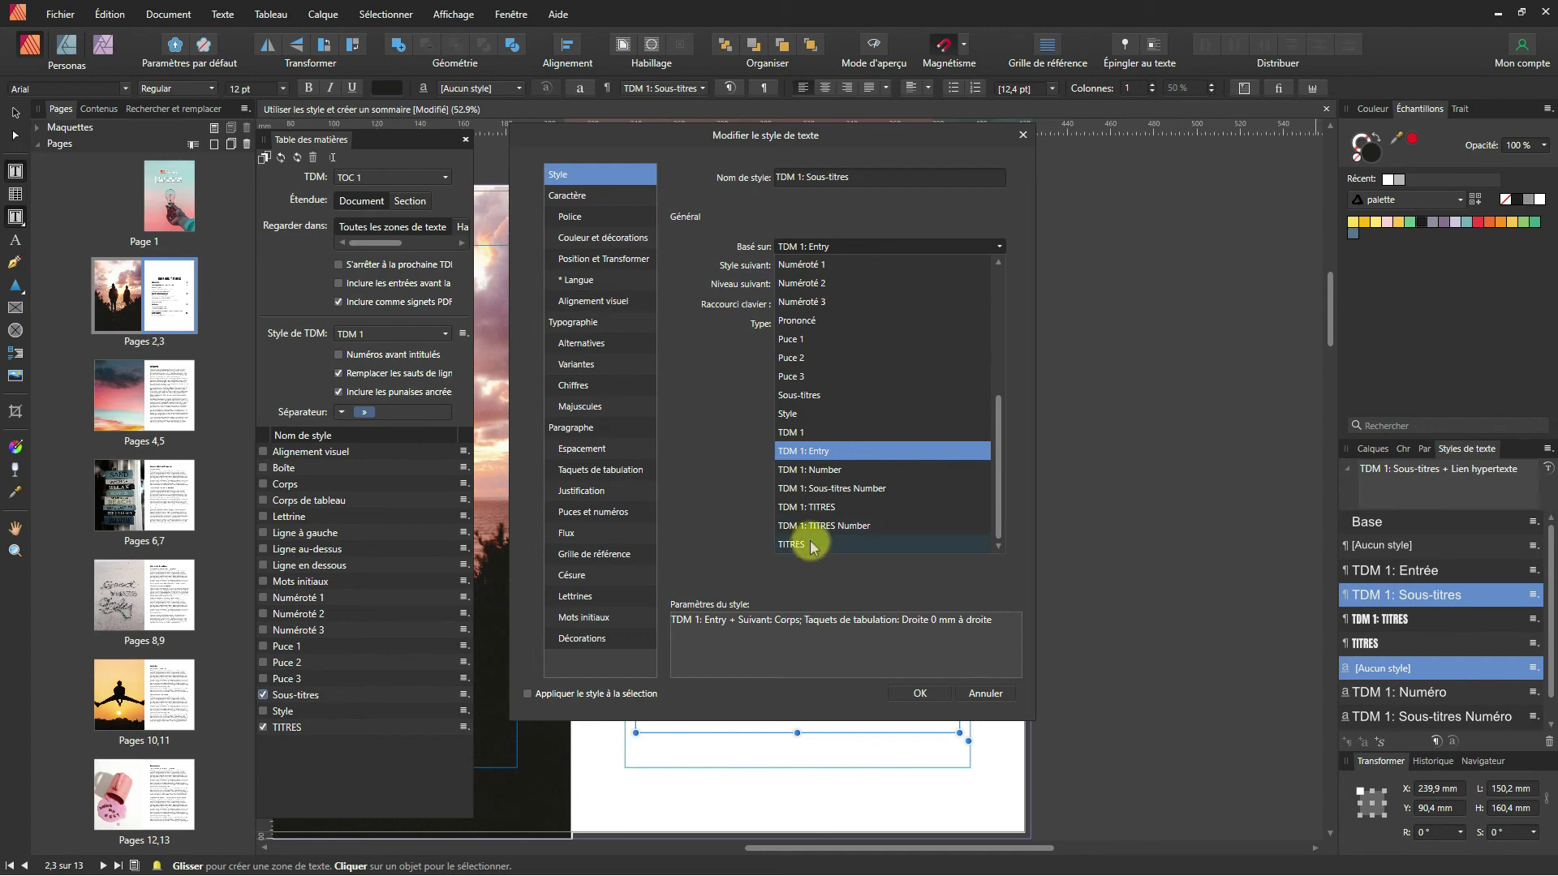
left_click(799, 397)
left_click(920, 692)
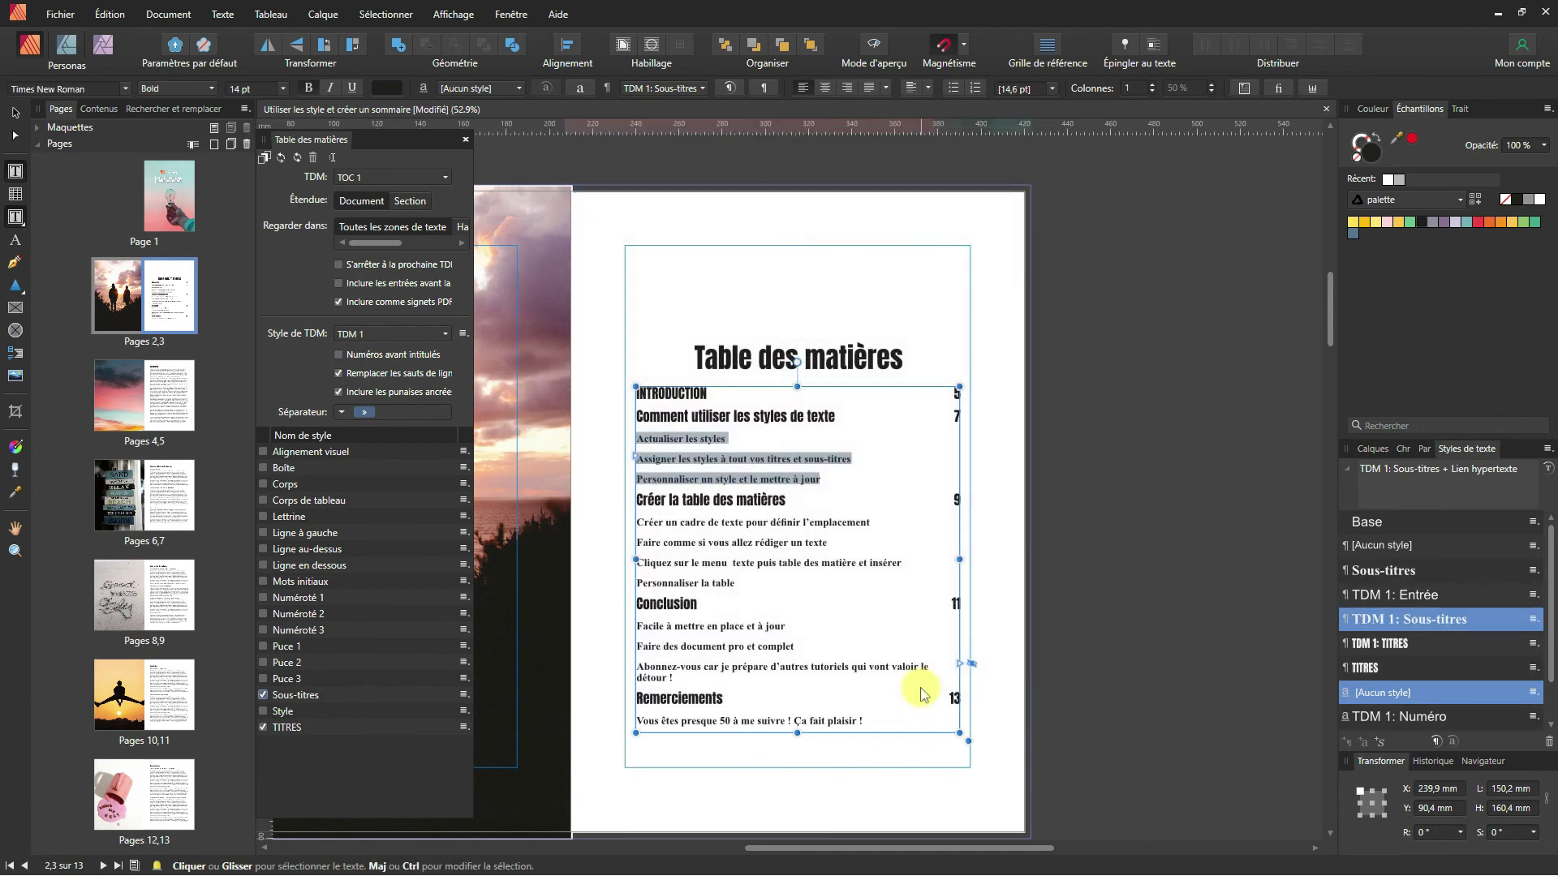
Step: Enlarge the table of contents frame to about 163 mm high and 160 mm wide, matching the page's side margins
left_click(735, 583)
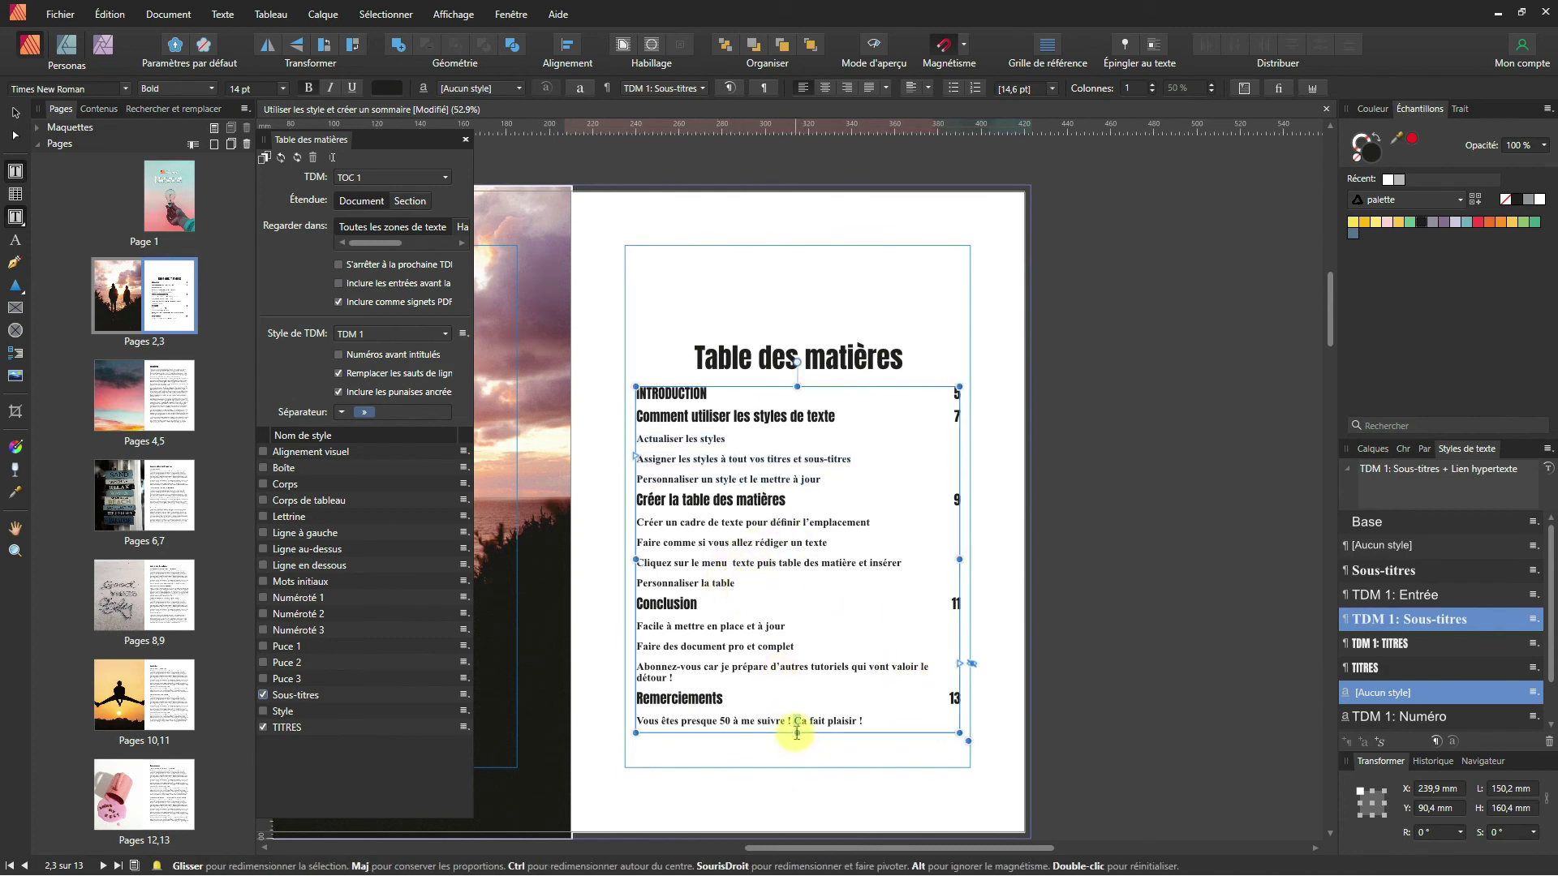
left_click(14, 112)
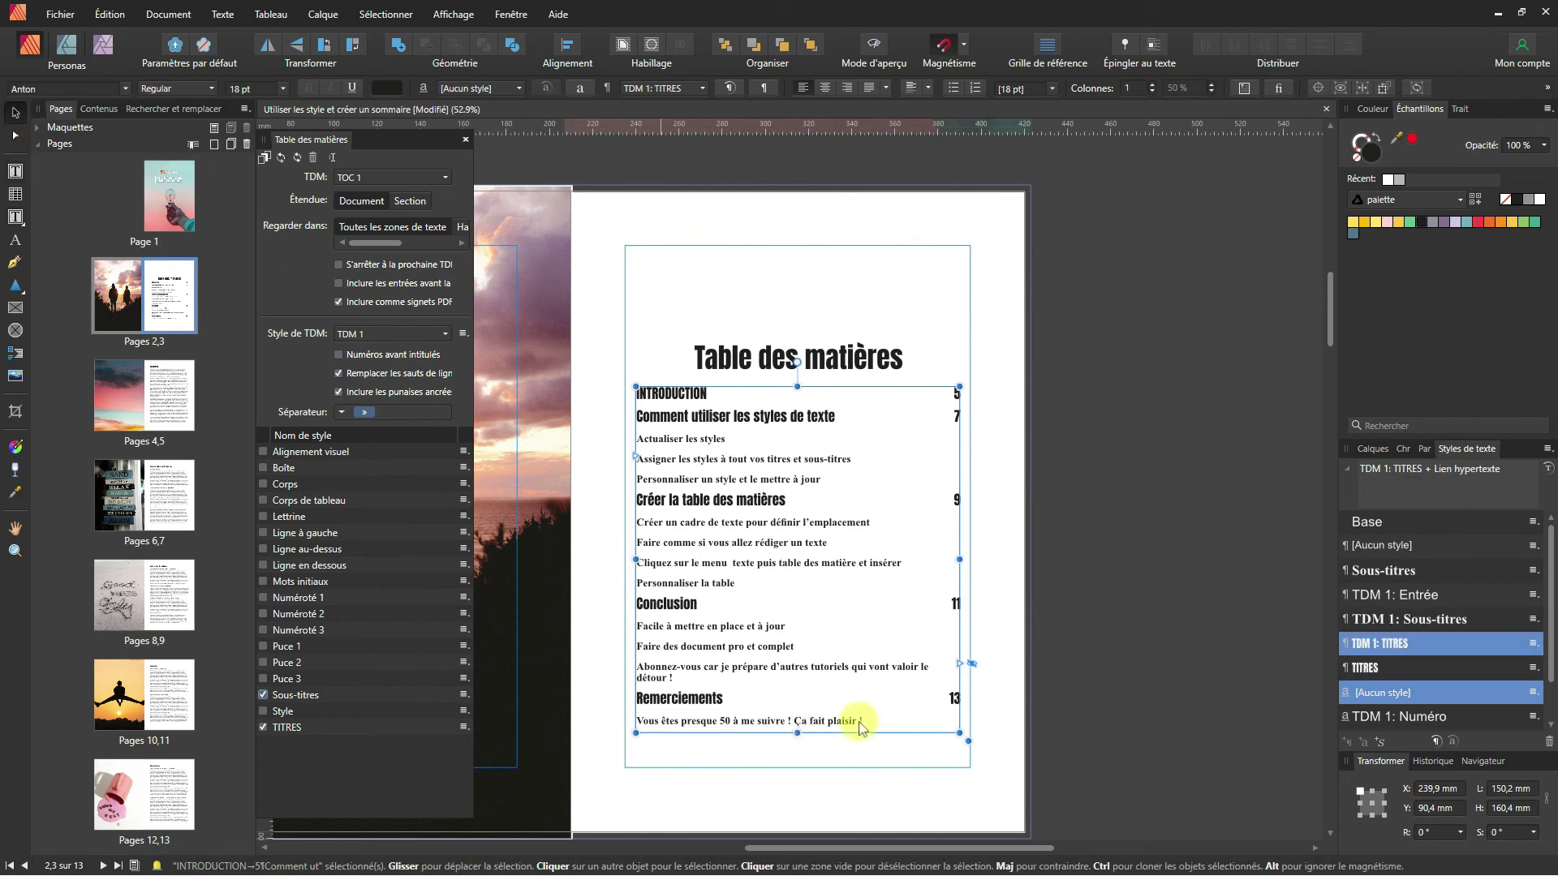
left_click_drag(798, 733, 798, 739)
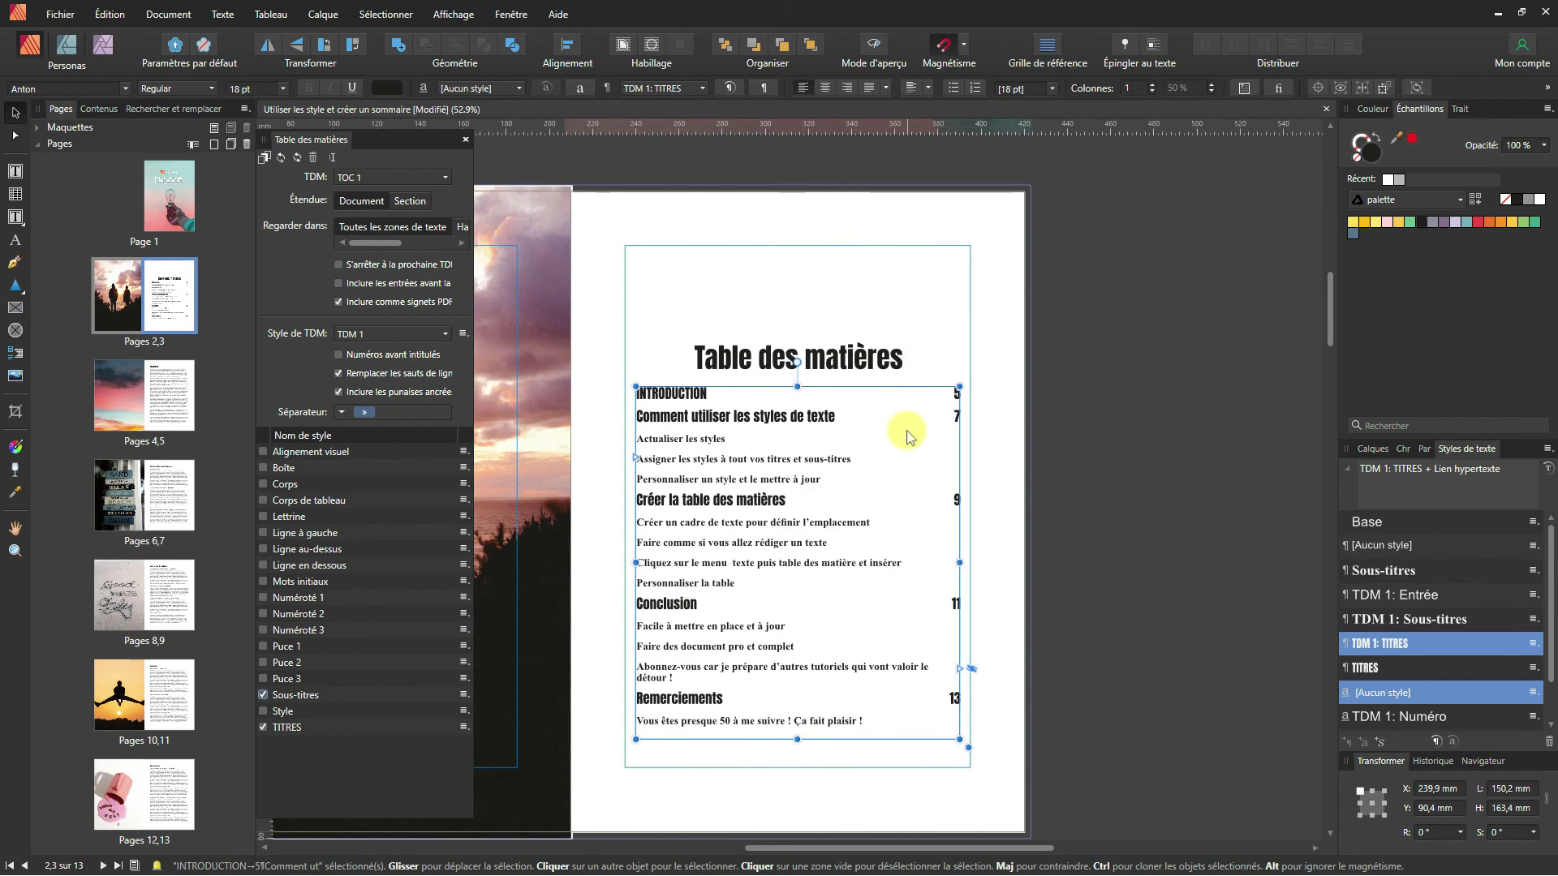
scroll(812, 617, "down", 3)
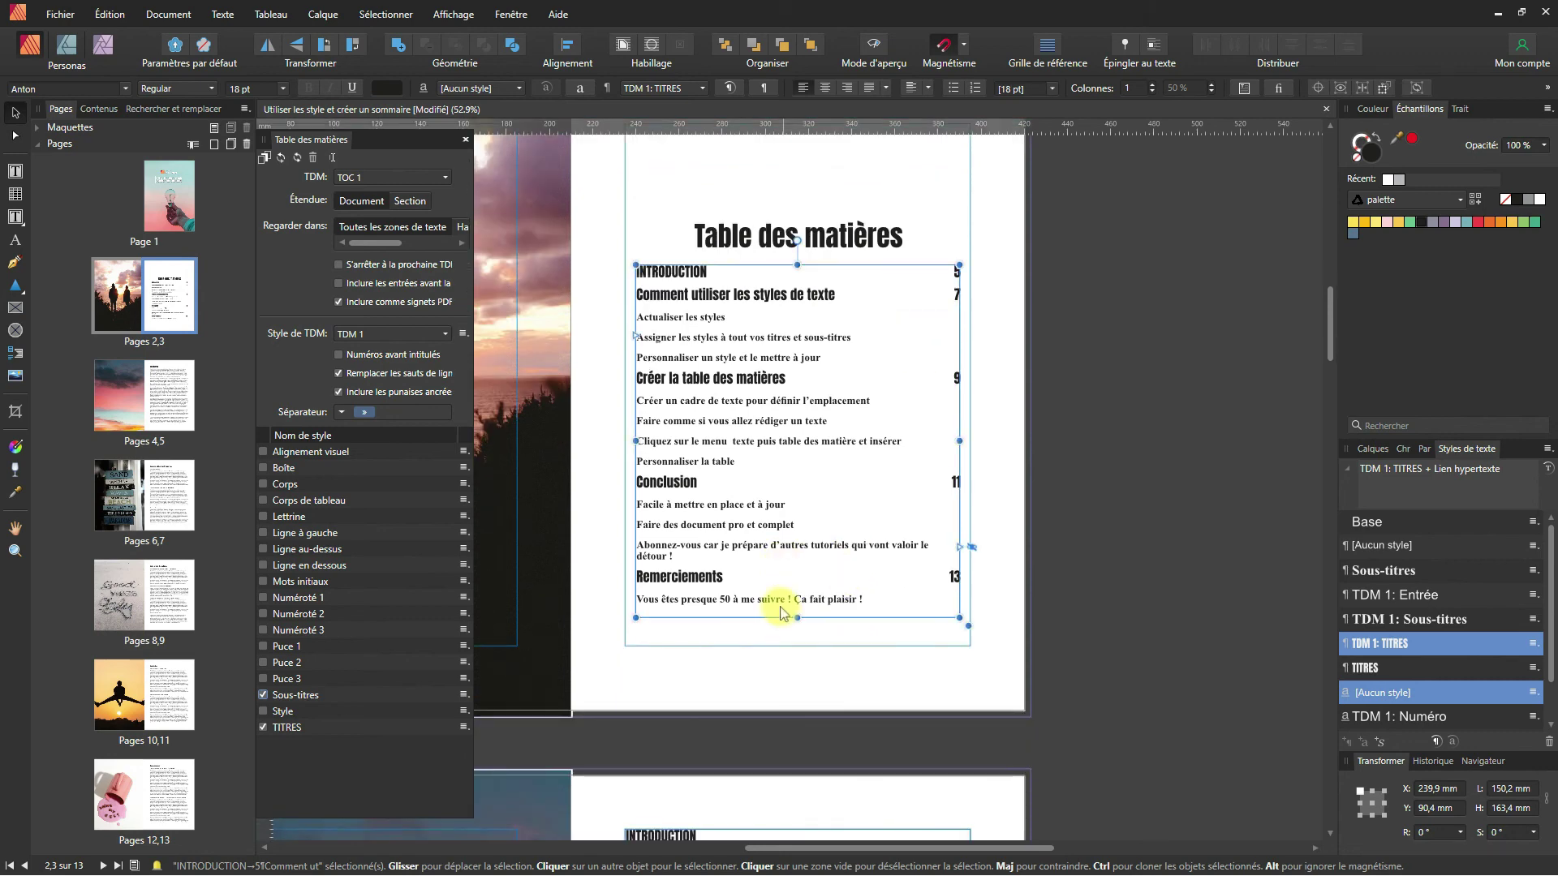
scroll(753, 597, "up", 4, "ctrl")
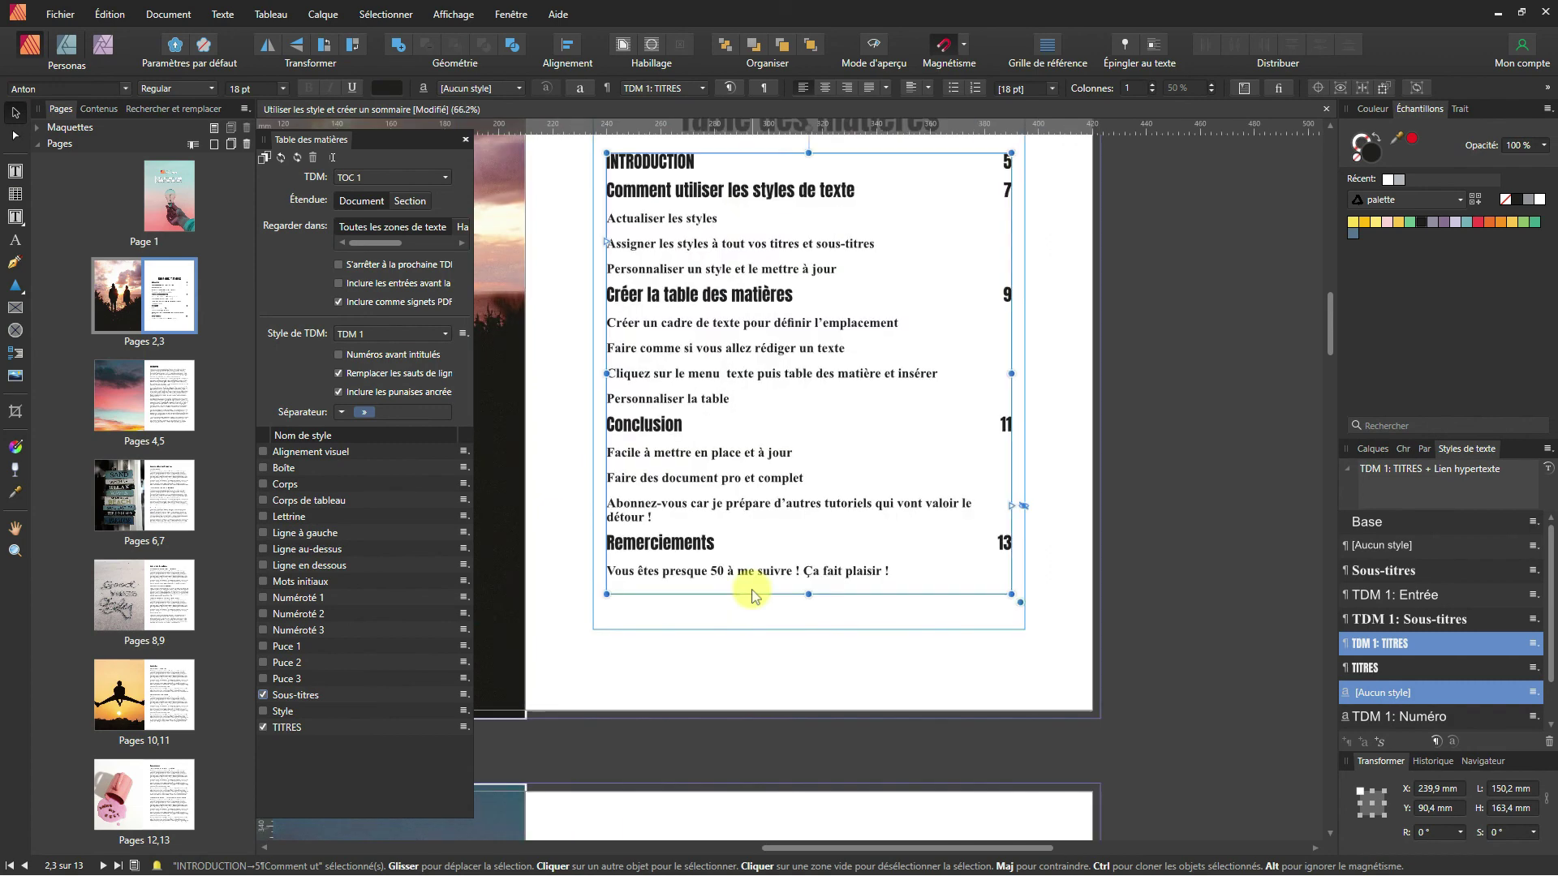
scroll(753, 596, "down", 2, "ctrl")
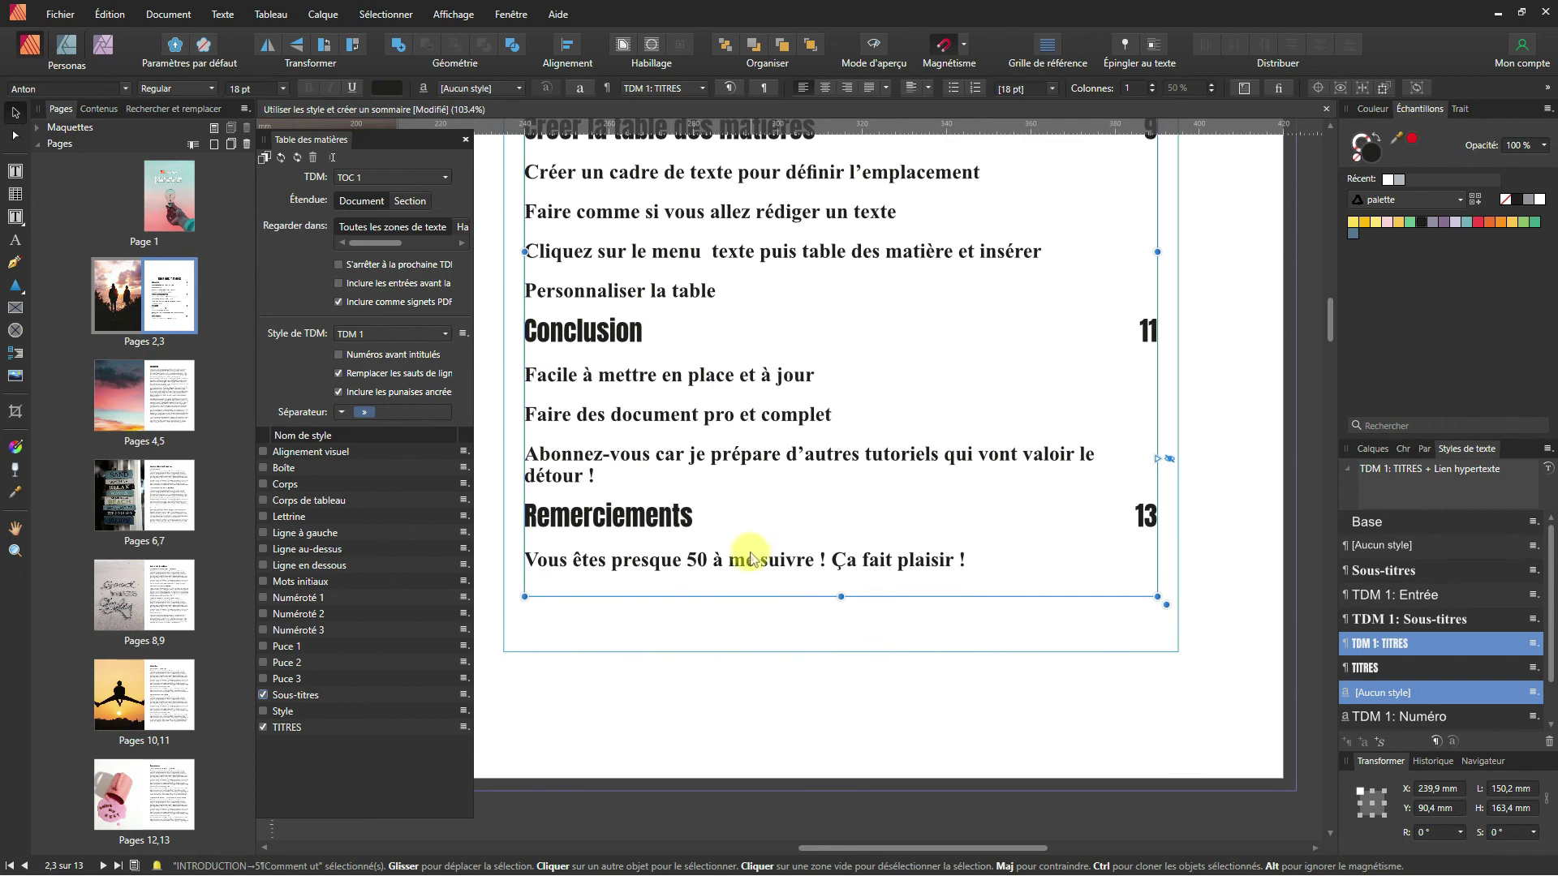
scroll(750, 559, "down", 1, "ctrl")
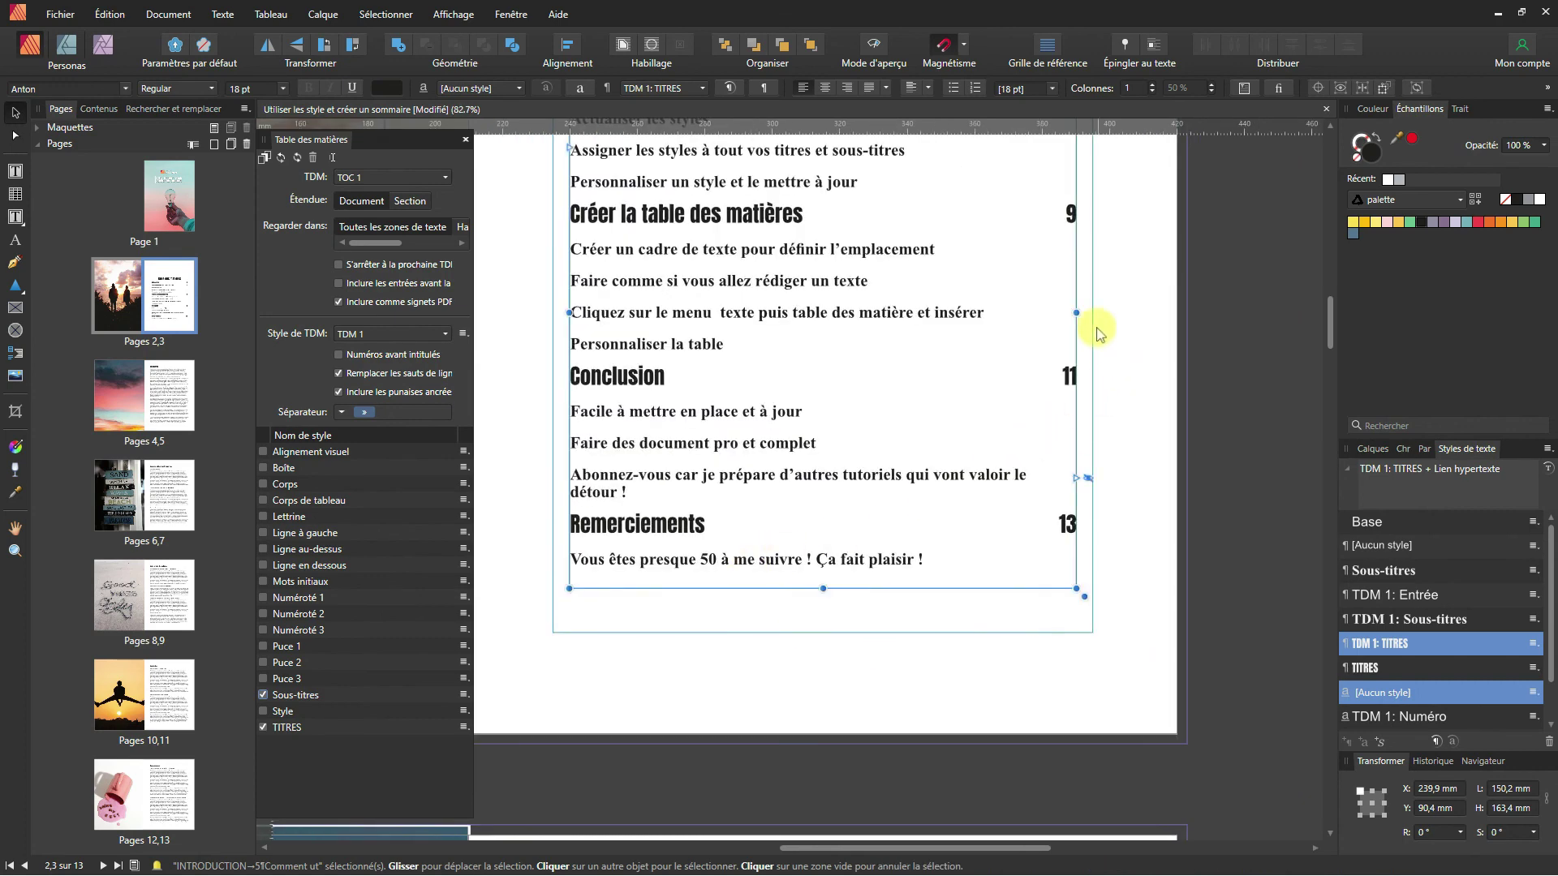
left_click_drag(1075, 314, 1092, 313)
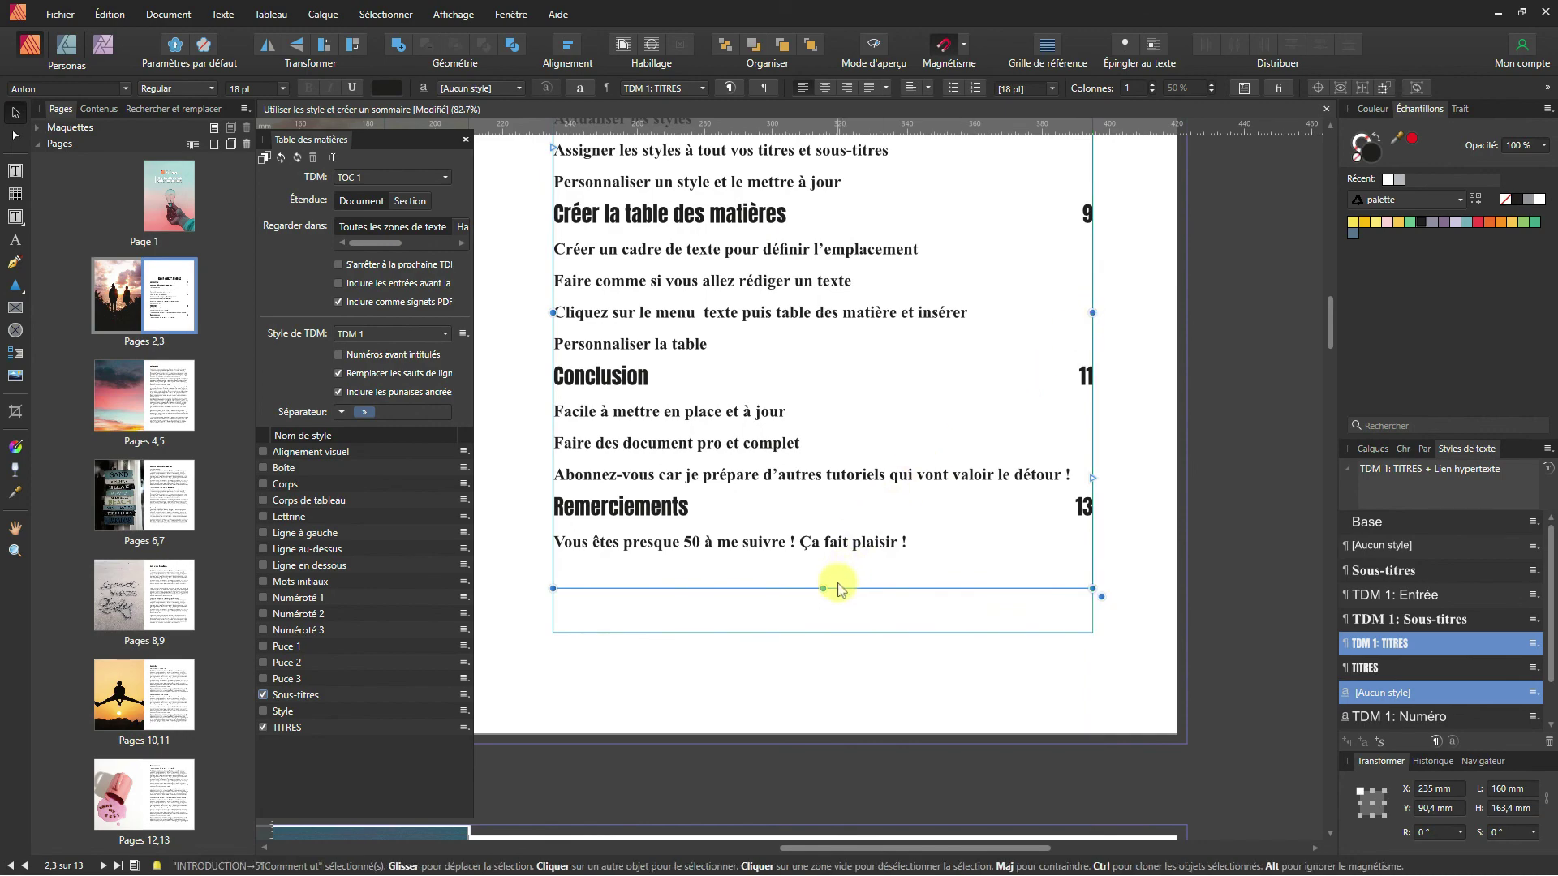
Step: Examine the subheadings on page 13, including "Abonnez-vous car je prépare d'autres tutoriels qui vont valoir le détour !"
scroll(838, 591, "down", 3)
scroll(839, 591, "down", 12)
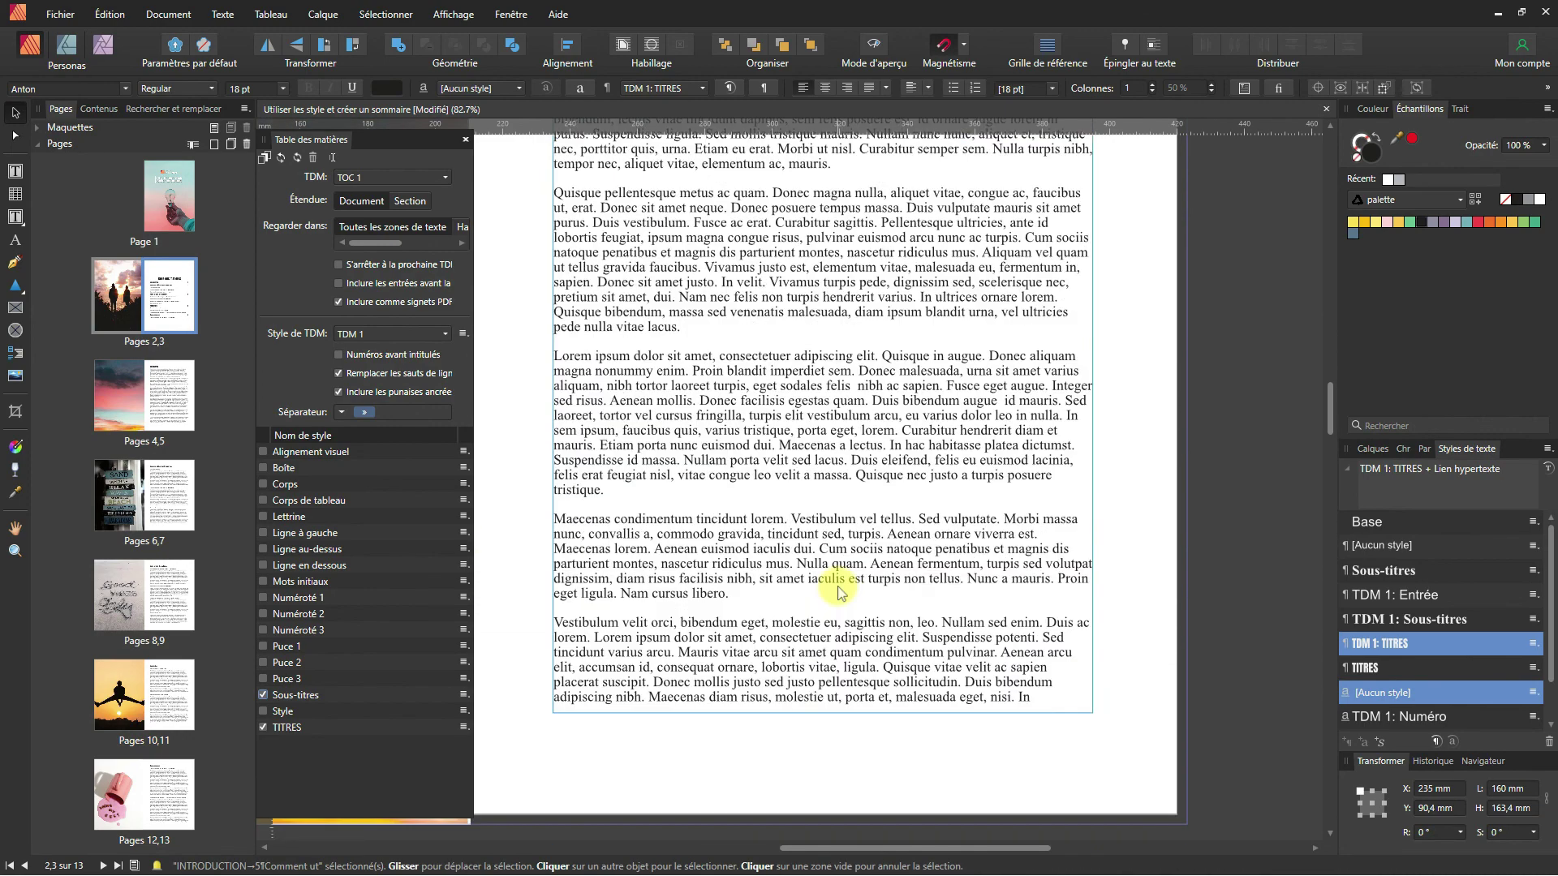
scroll(841, 616, "down", 5)
scroll(839, 617, "down", 10)
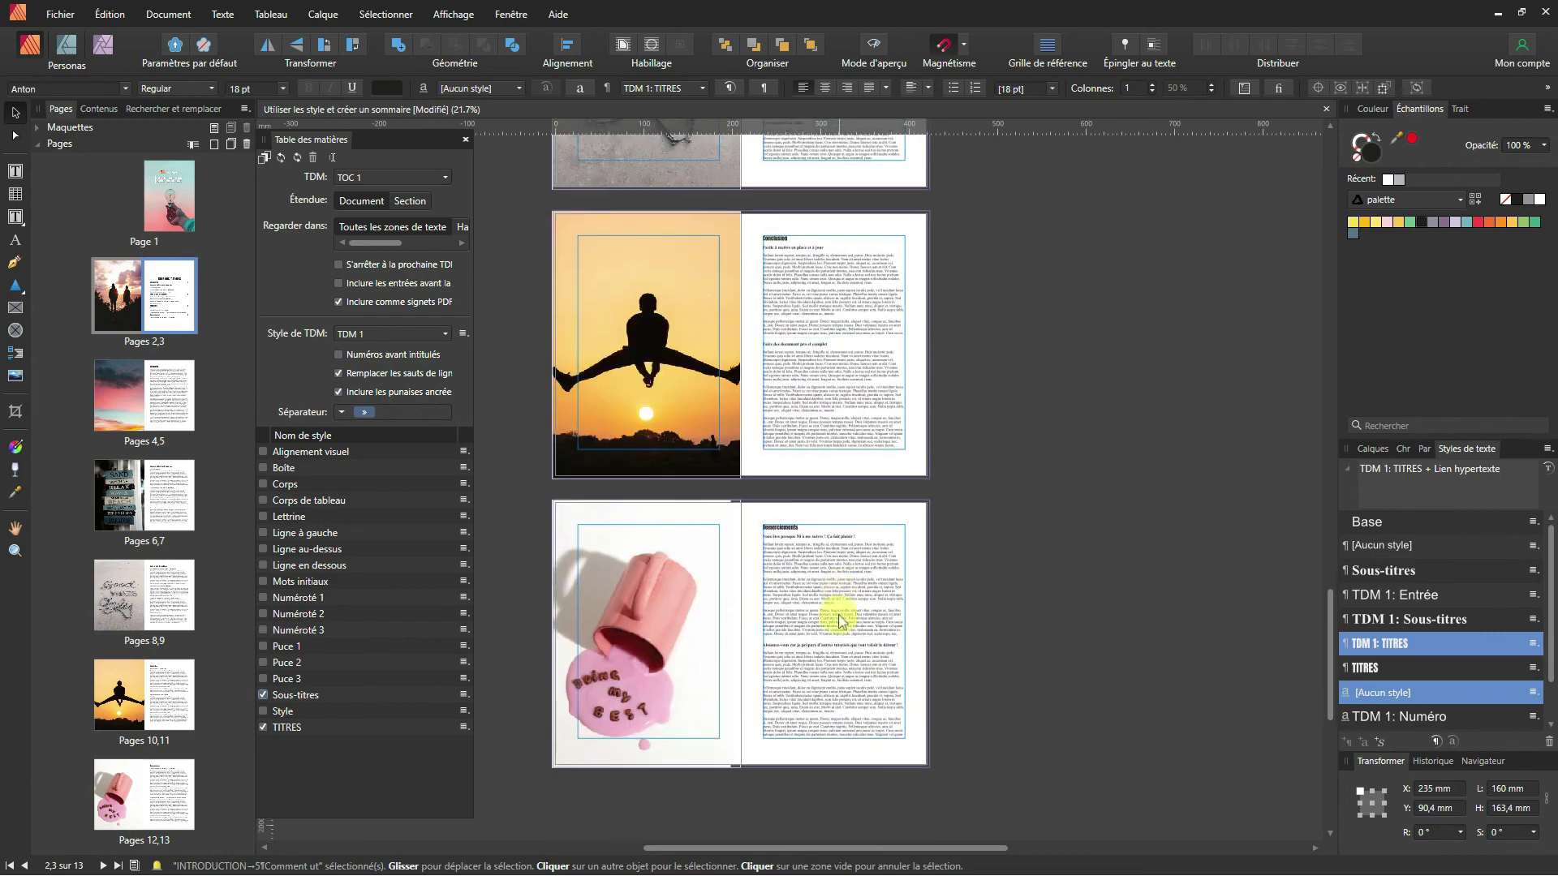
scroll(854, 433, "up", 1)
scroll(854, 432, "up", 5)
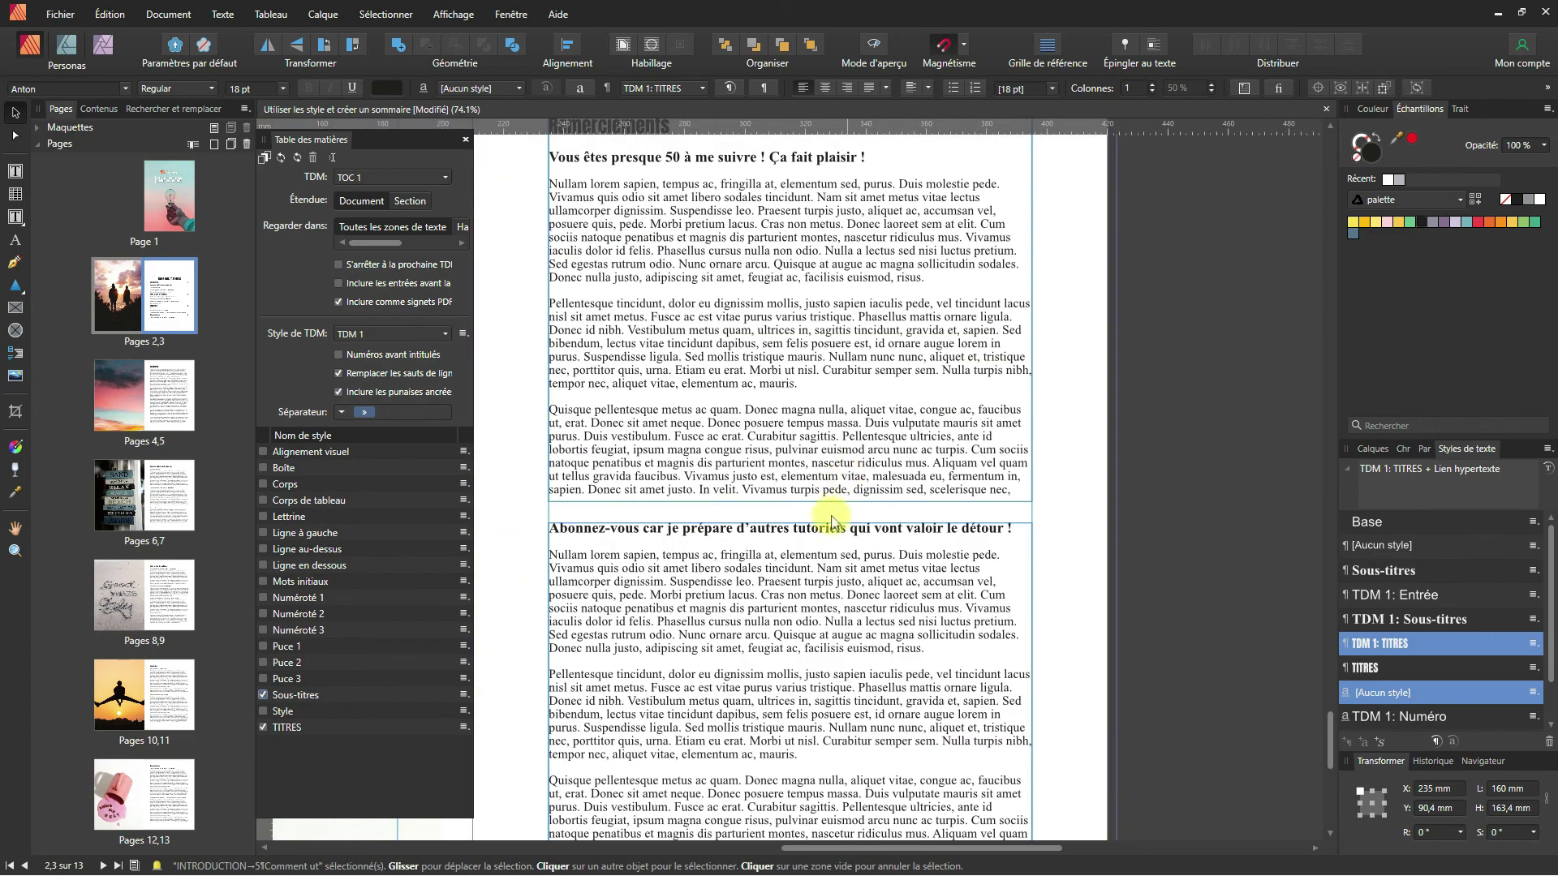
scroll(828, 520, "down", 1)
scroll(813, 543, "up", 1)
scroll(814, 545, "down", 1)
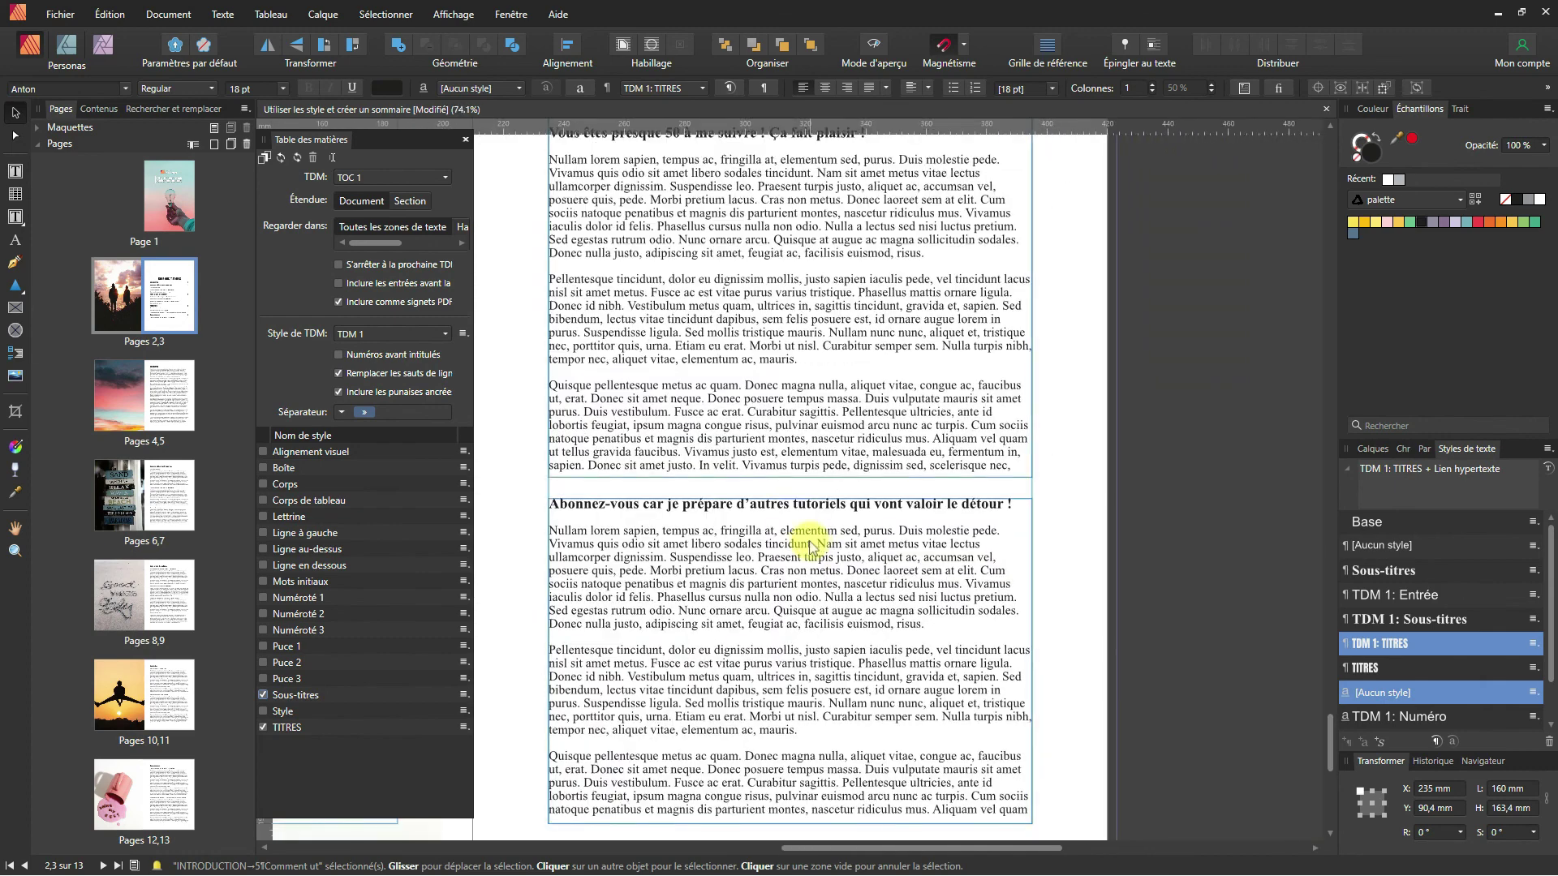